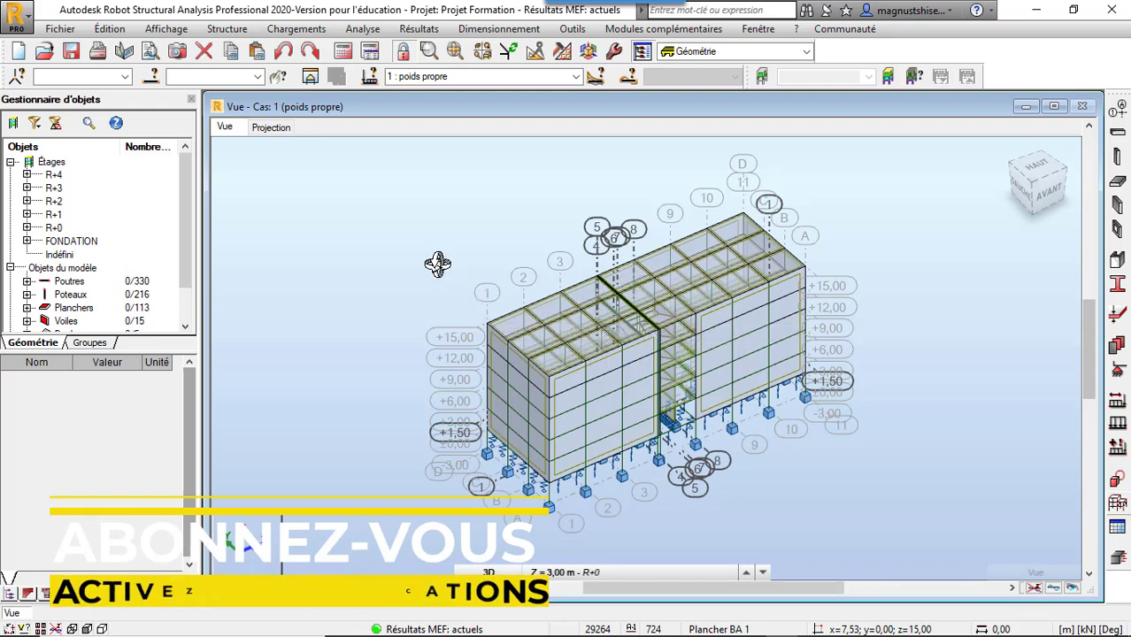
Step: Select the objects on the +15,00 level and isolate them in a new, maximized 3D view
{"action": "left_click_drag", "start_coordinate": [436, 261], "coordinate": [434, 250]}
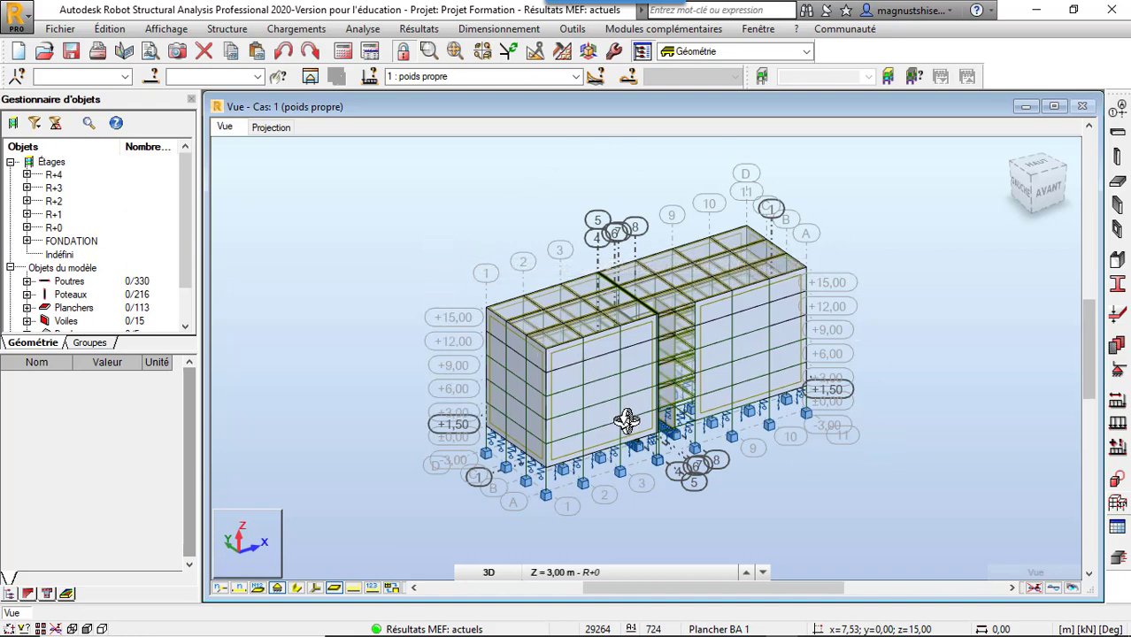
{"action": "right_click", "coordinate": [377, 209]}
{"action": "left_click", "coordinate": [350, 233]}
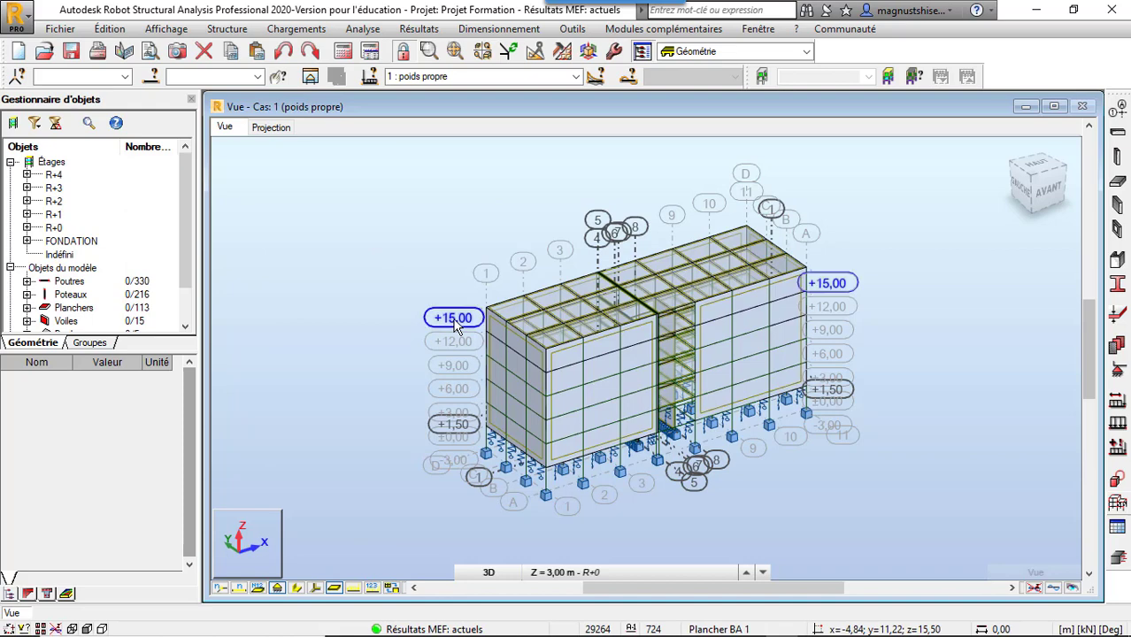
{"action": "left_click", "coordinate": [454, 324]}
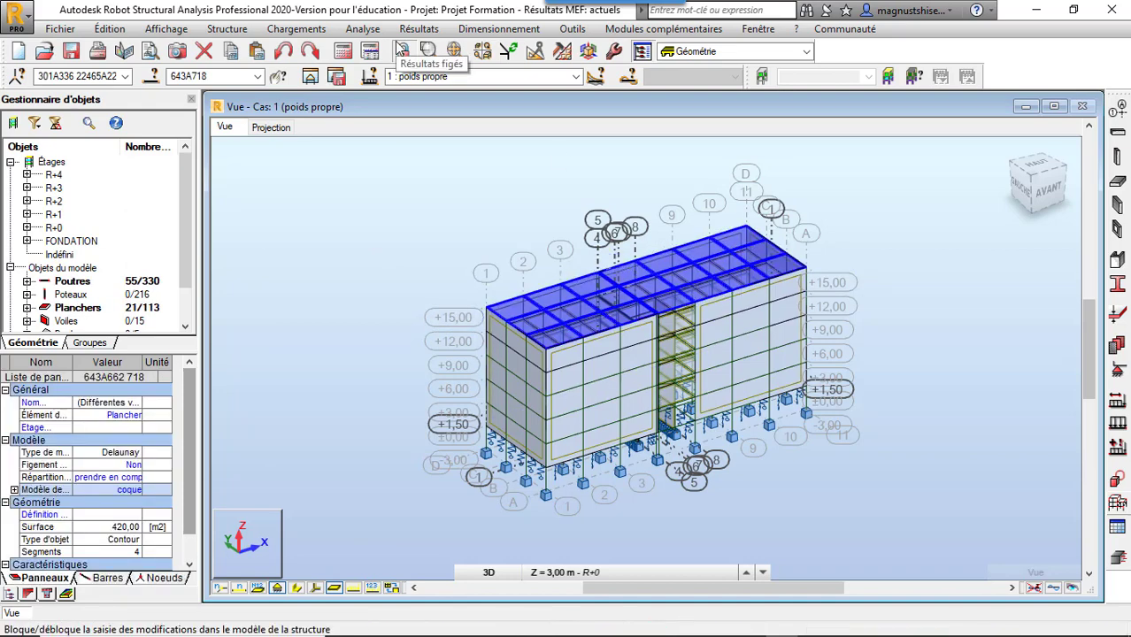
{"action": "left_click", "coordinate": [309, 79]}
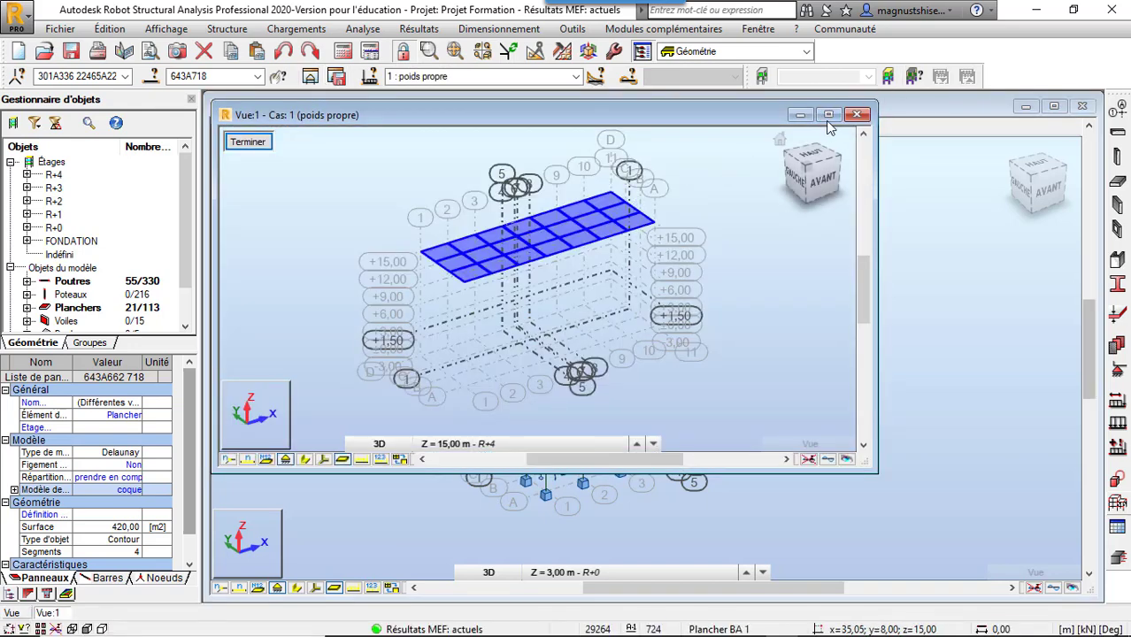
{"action": "left_click", "coordinate": [829, 115]}
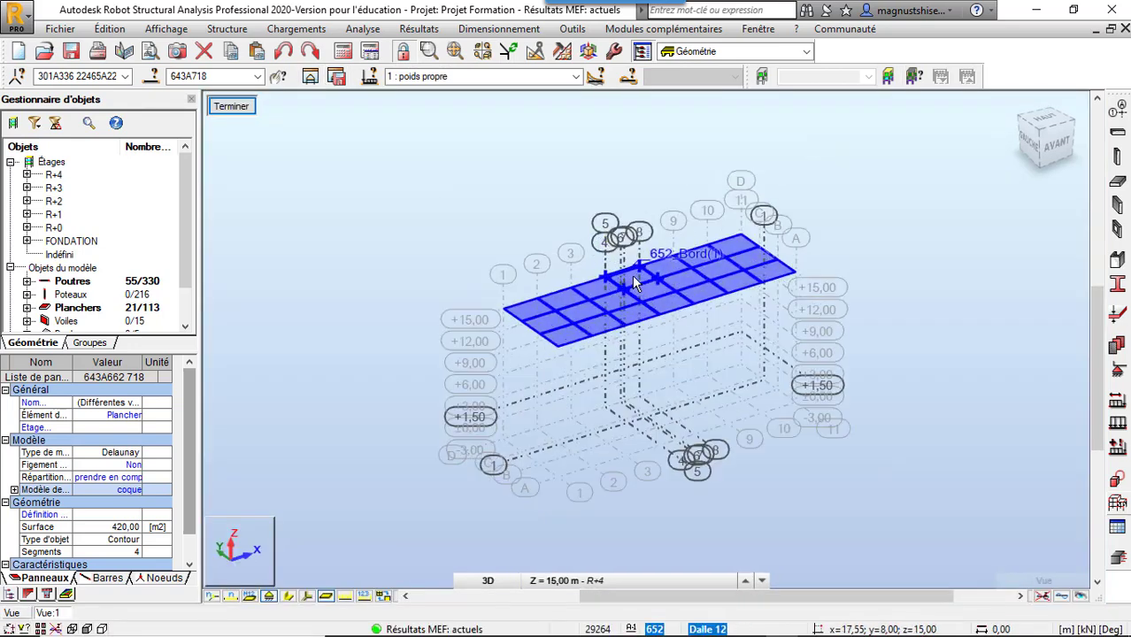
{"action": "scroll", "coordinate": [632, 276], "scroll_direction": "up", "scroll_amount": 3}
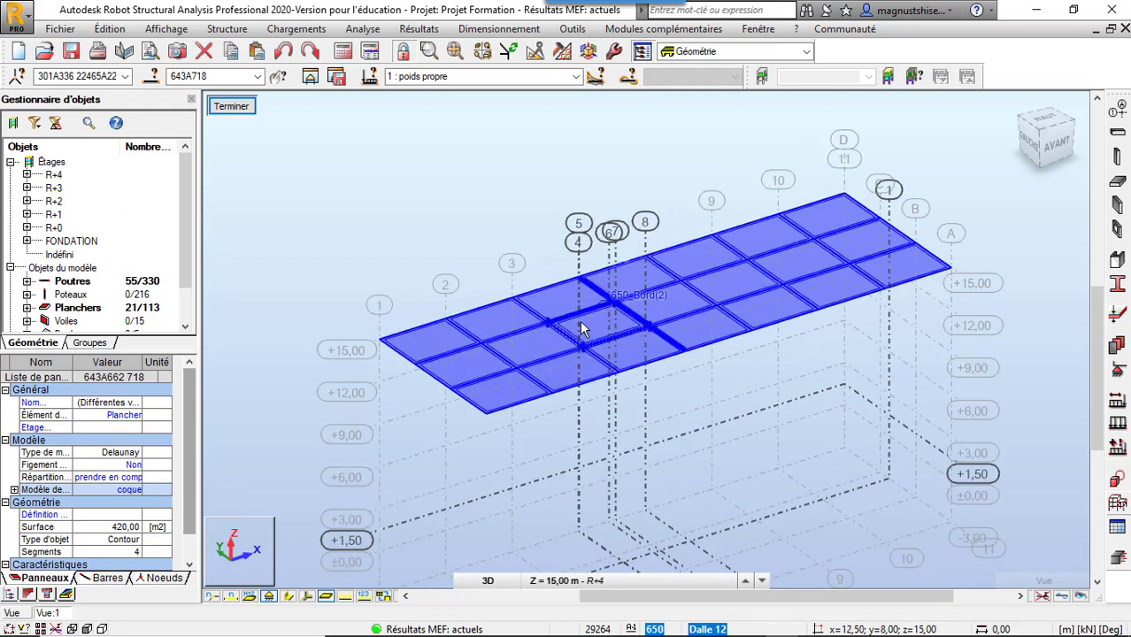
Step: Open the panel maps settings and set the load case to 10 : ELU
{"action": "left_click", "coordinate": [418, 29]}
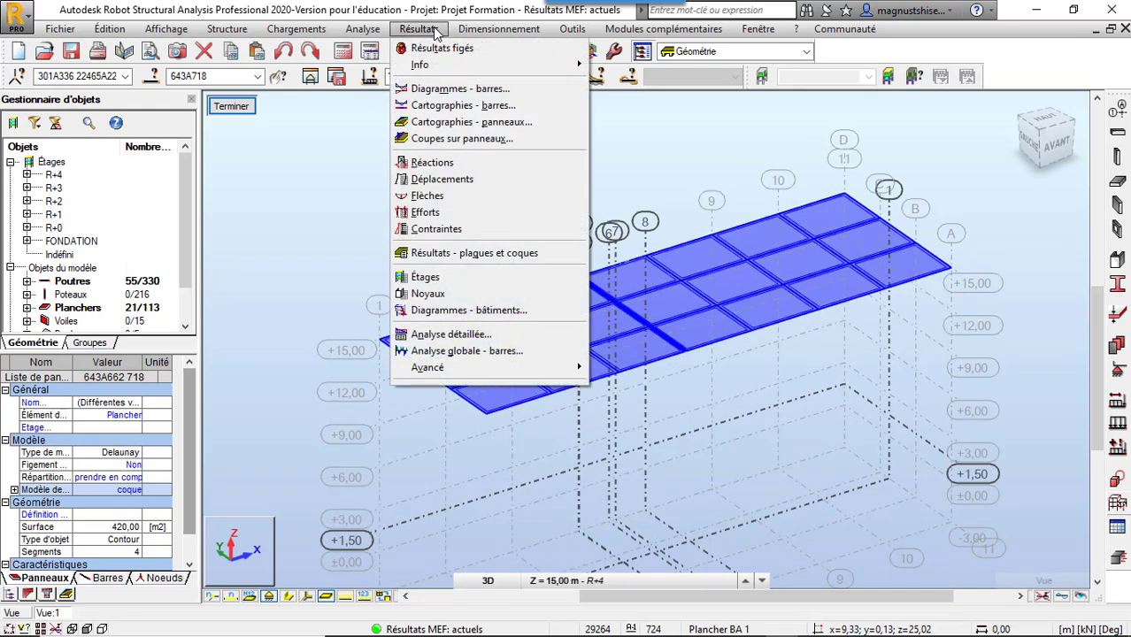
{"action": "left_click", "coordinate": [453, 124]}
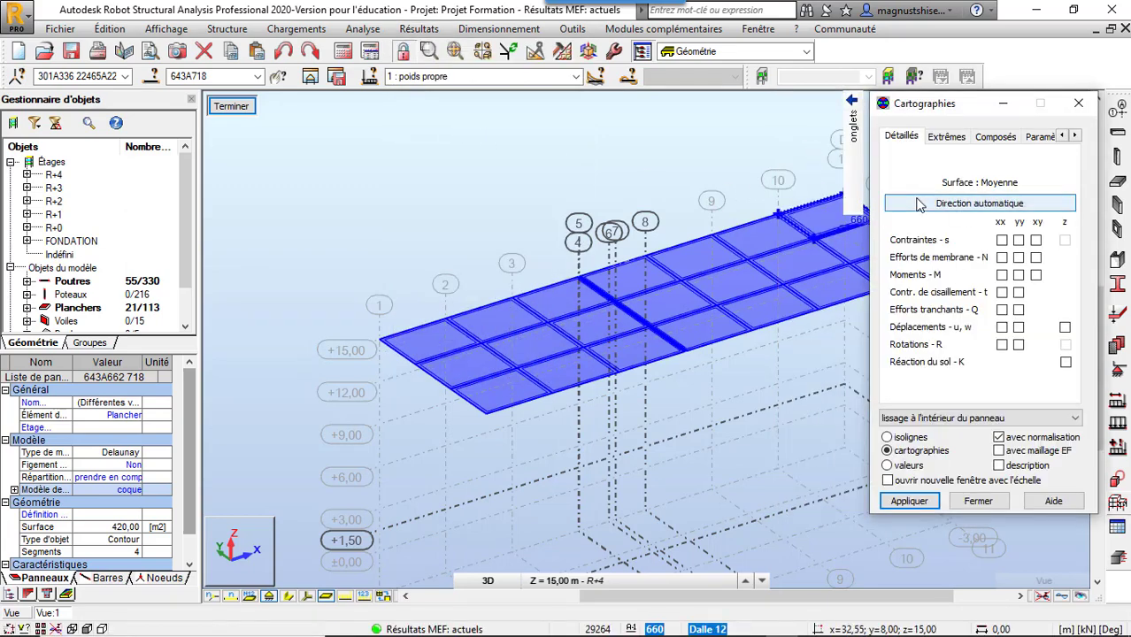
{"action": "mouse_move", "coordinate": [853, 119]}
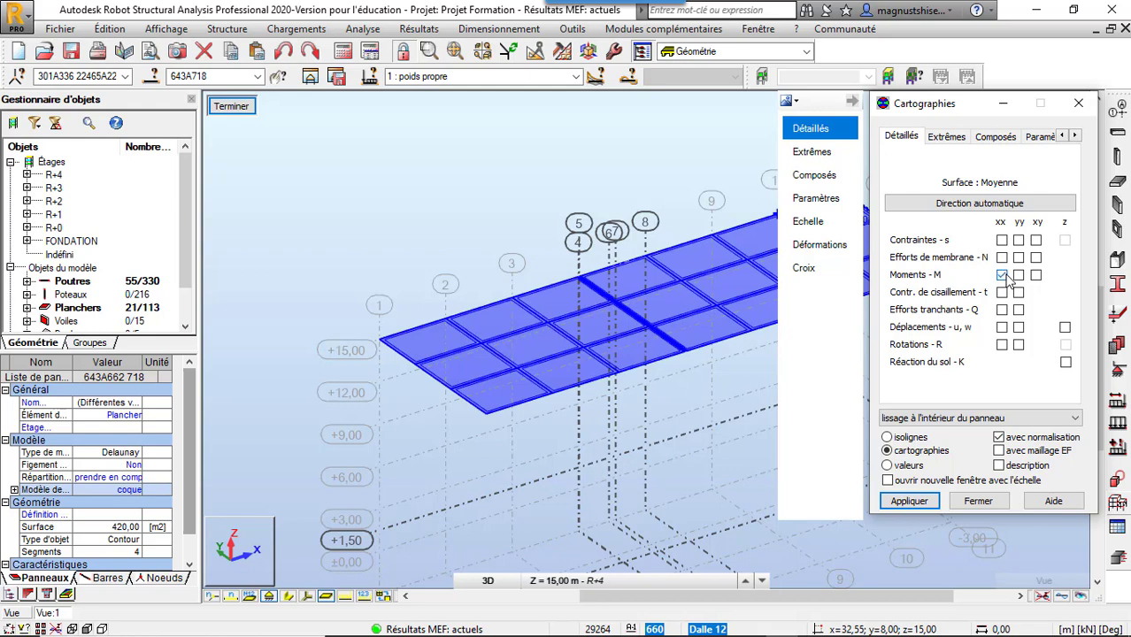
{"action": "left_click", "coordinate": [575, 76]}
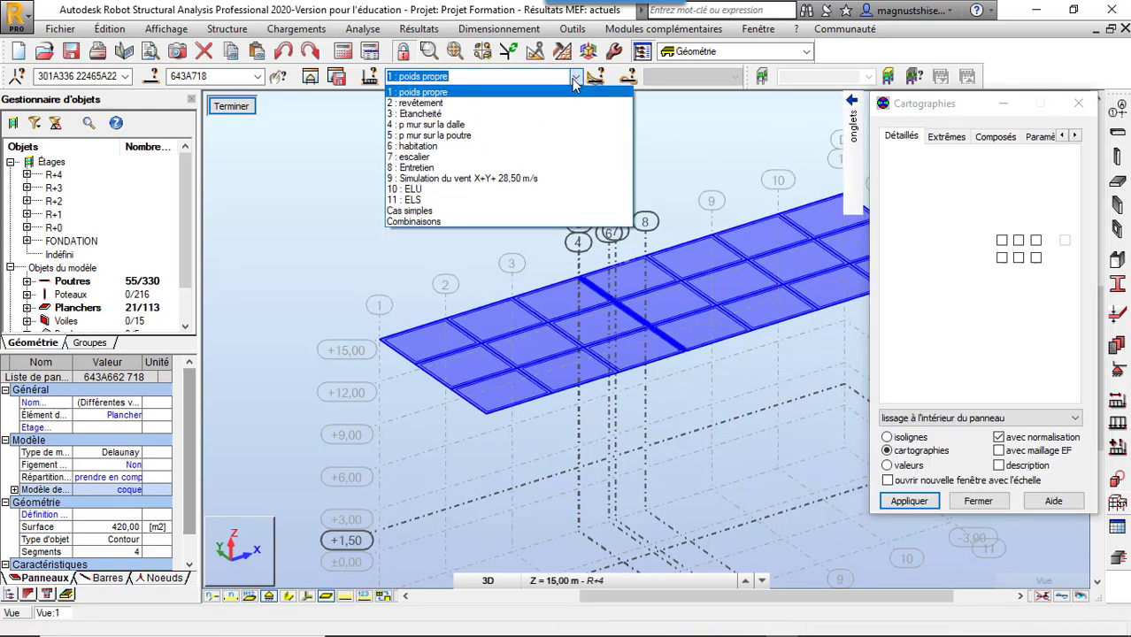
{"action": "left_click", "coordinate": [503, 189]}
{"action": "left_click", "coordinate": [467, 78]}
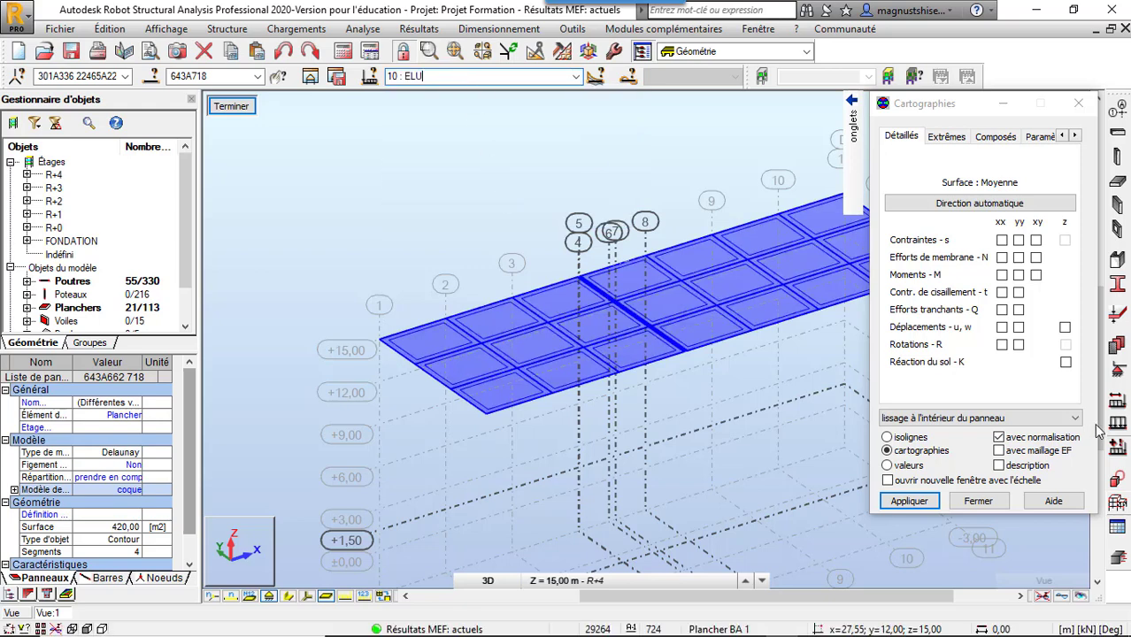
Step: Display the xx moment map on the isolated slabs with value descriptions enabled
{"action": "left_click", "coordinate": [1000, 467]}
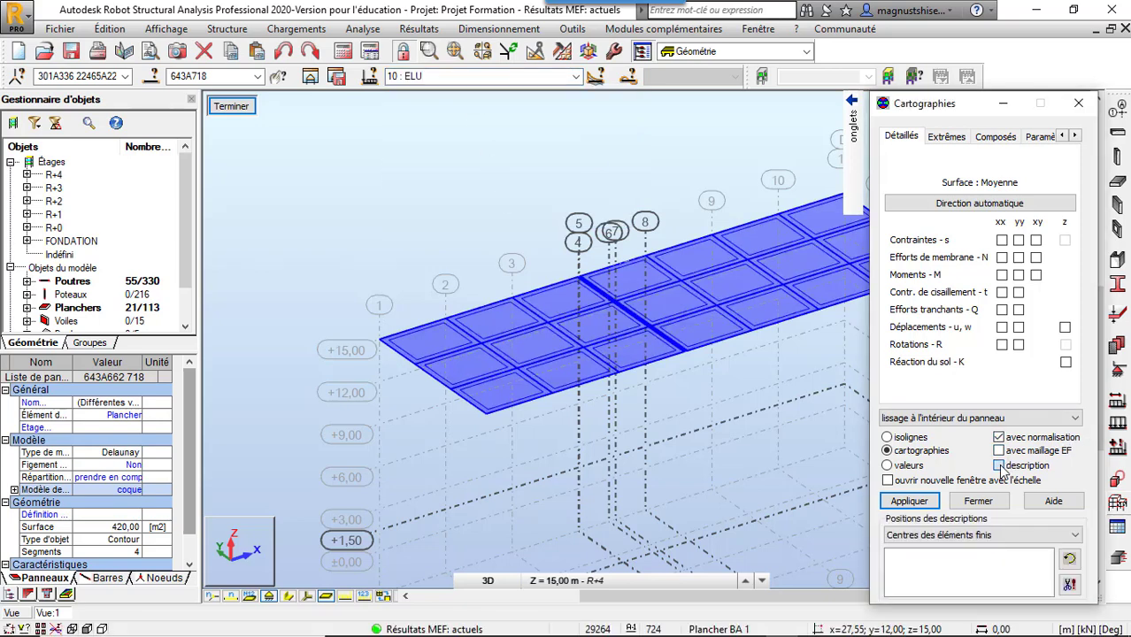
{"action": "left_click", "coordinate": [910, 501]}
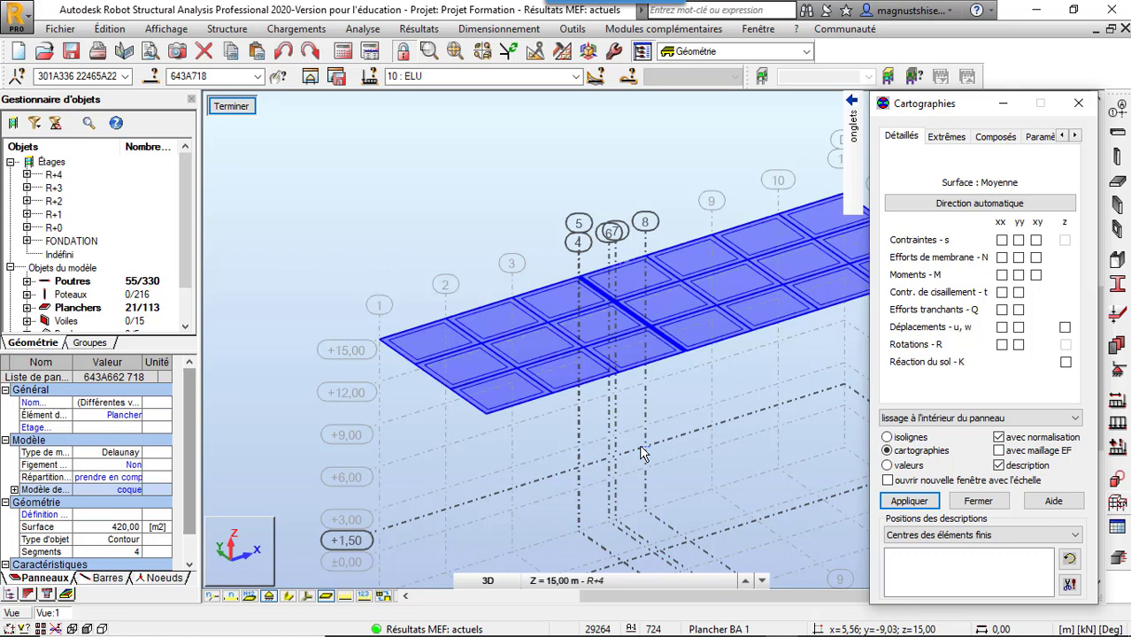
{"action": "left_click", "coordinate": [1002, 275]}
{"action": "left_click", "coordinate": [918, 506]}
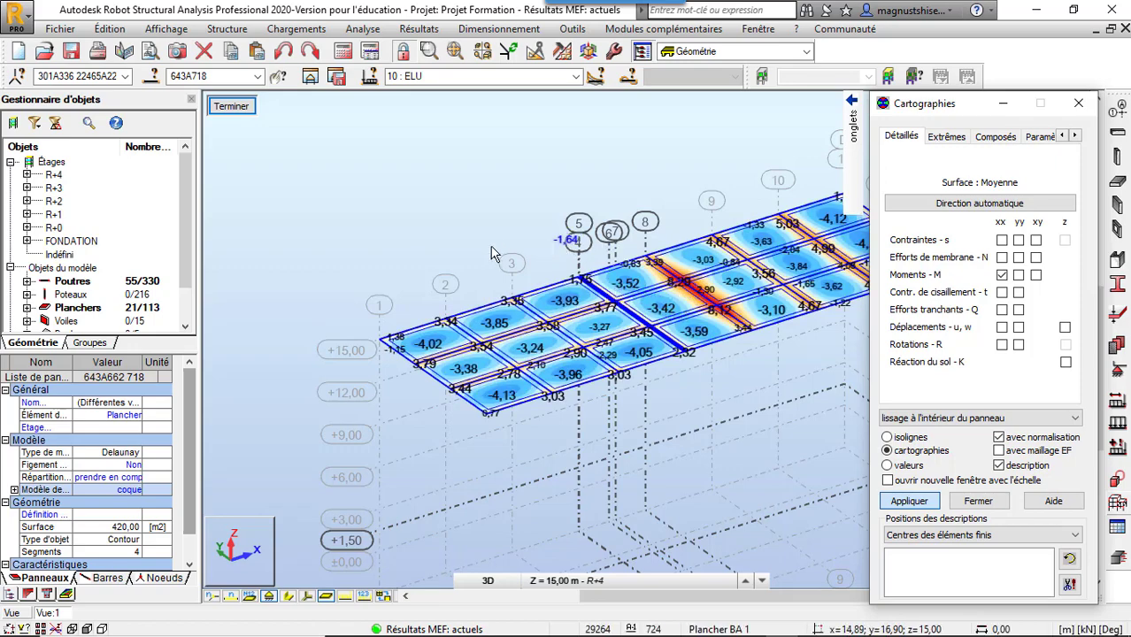
Step: Uncover the color scale and examine the MXX moments around the slab supports near axis 8
{"action": "scroll", "coordinate": [492, 252], "scroll_direction": "down", "scroll_amount": 2}
{"action": "scroll", "coordinate": [711, 178], "scroll_direction": "up", "scroll_amount": 2}
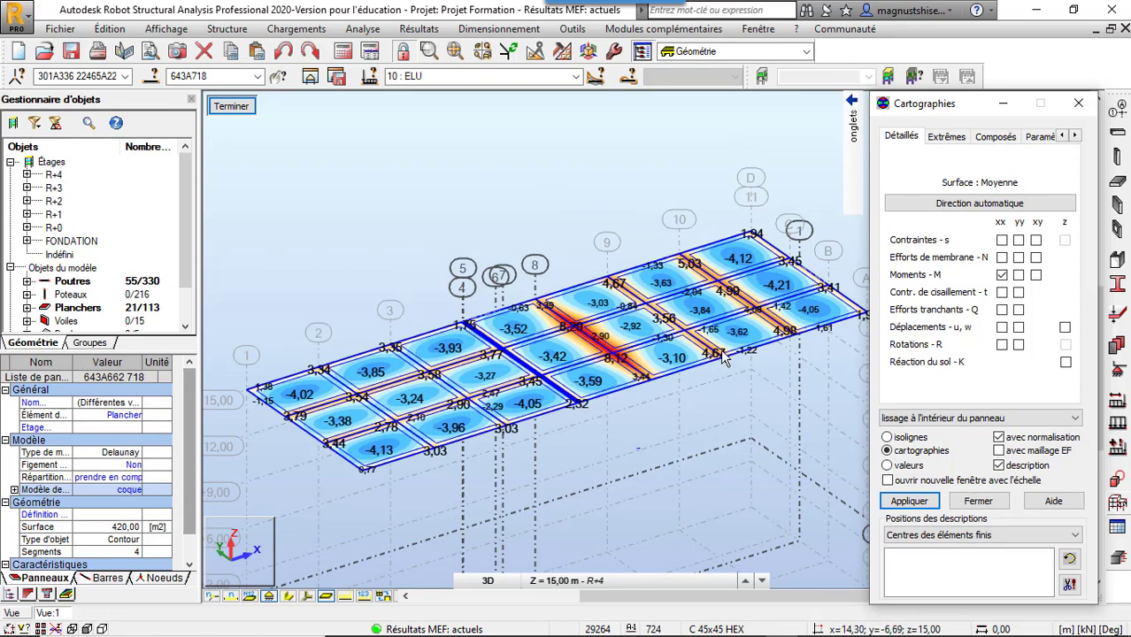
{"action": "left_click_drag", "start_coordinate": [965, 108], "coordinate": [131, 54]}
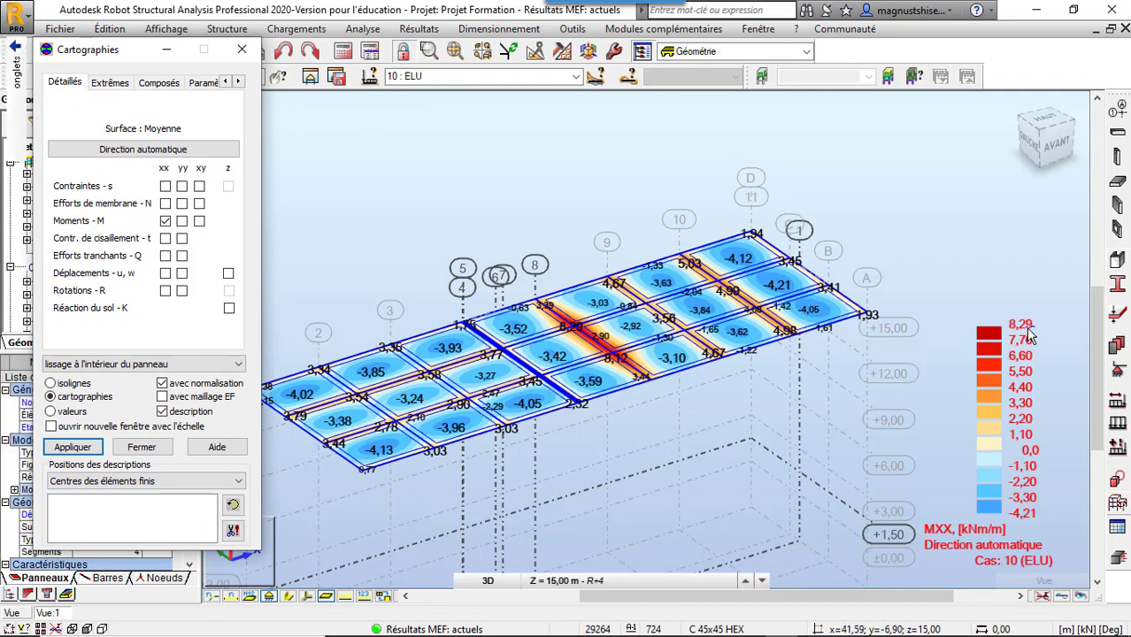
{"action": "scroll", "coordinate": [549, 345], "scroll_direction": "up", "scroll_amount": 3}
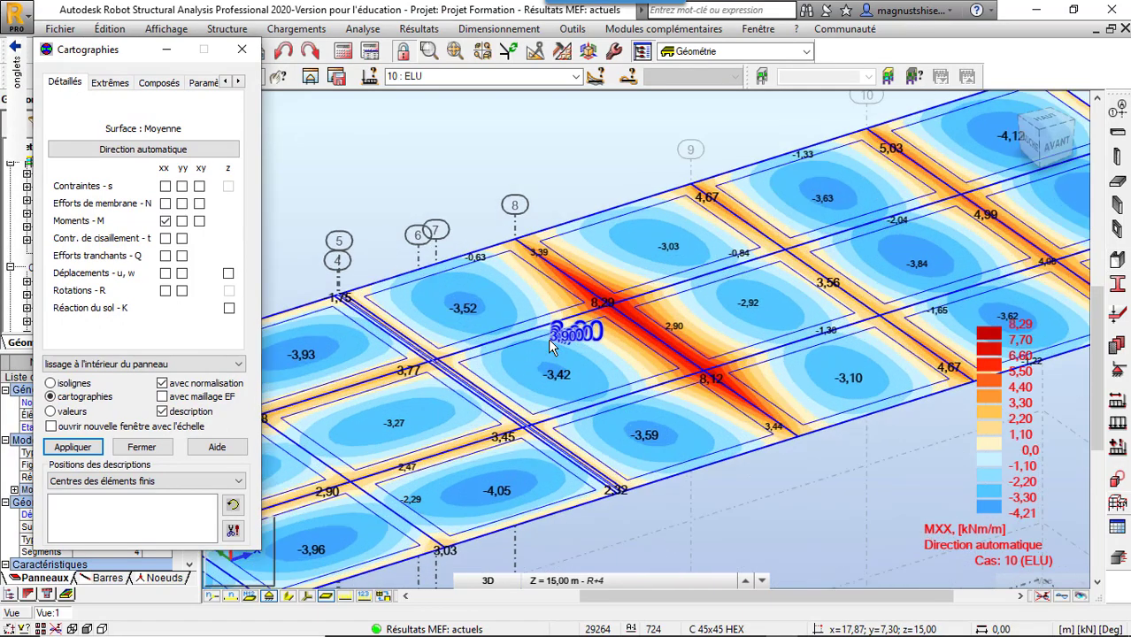
{"action": "scroll", "coordinate": [549, 345], "scroll_direction": "up", "scroll_amount": 2}
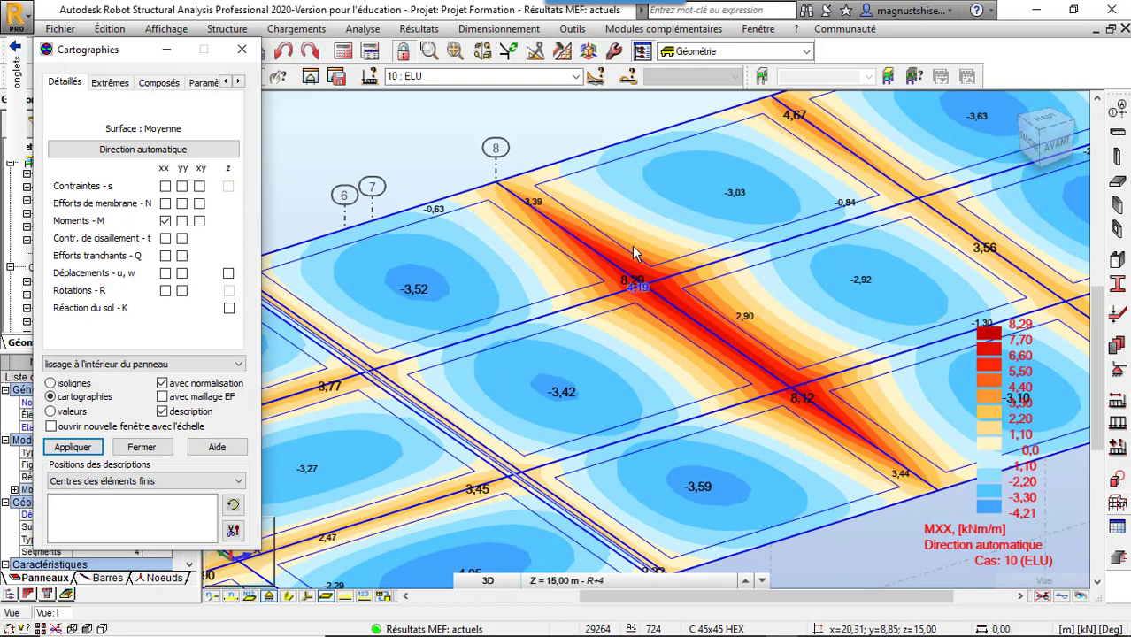
{"action": "scroll", "coordinate": [636, 244], "scroll_direction": "down", "scroll_amount": 5}
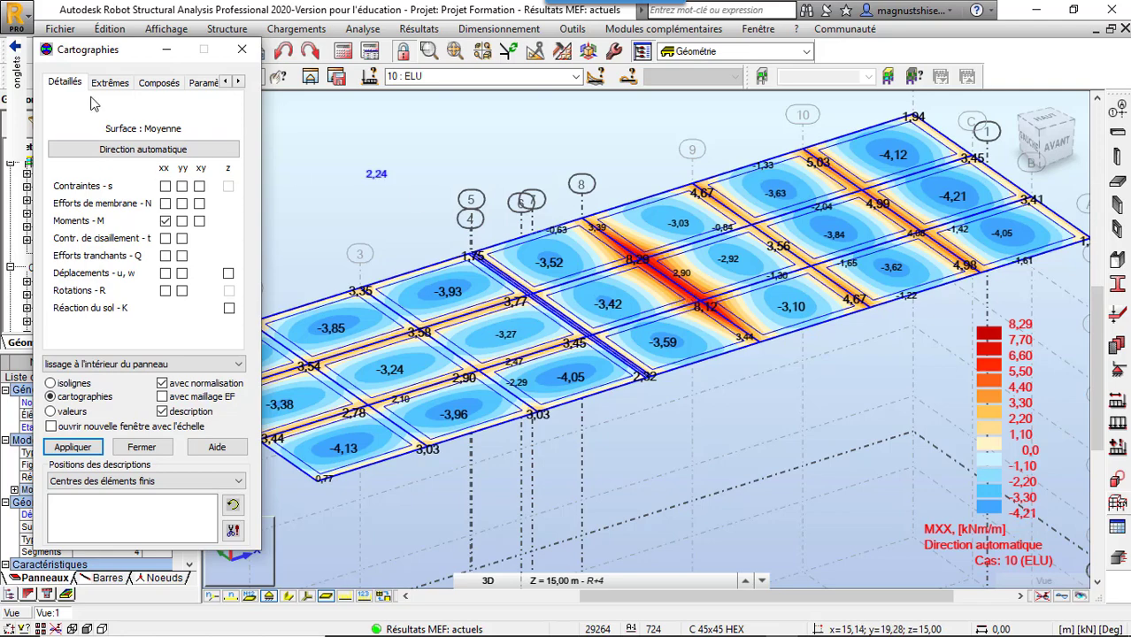
Step: Enable the reduction of forces above columns and walls and apply it to the moment map
{"action": "left_click_drag", "start_coordinate": [95, 62], "coordinate": [166, 52]}
{"action": "left_click", "coordinate": [280, 76]}
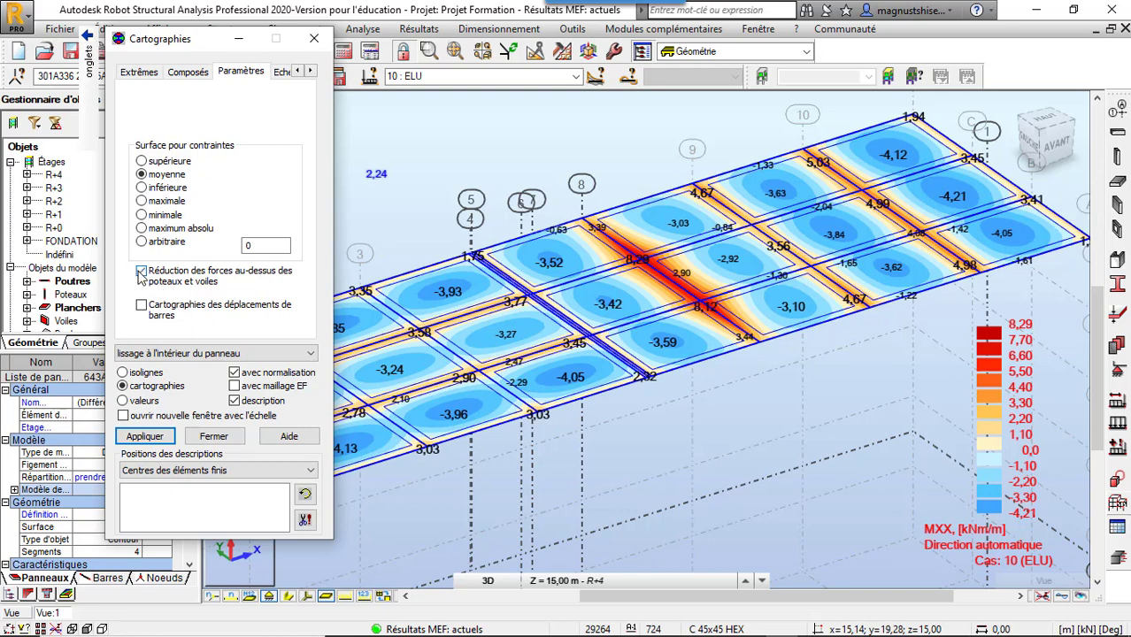
{"action": "left_click", "coordinate": [141, 436]}
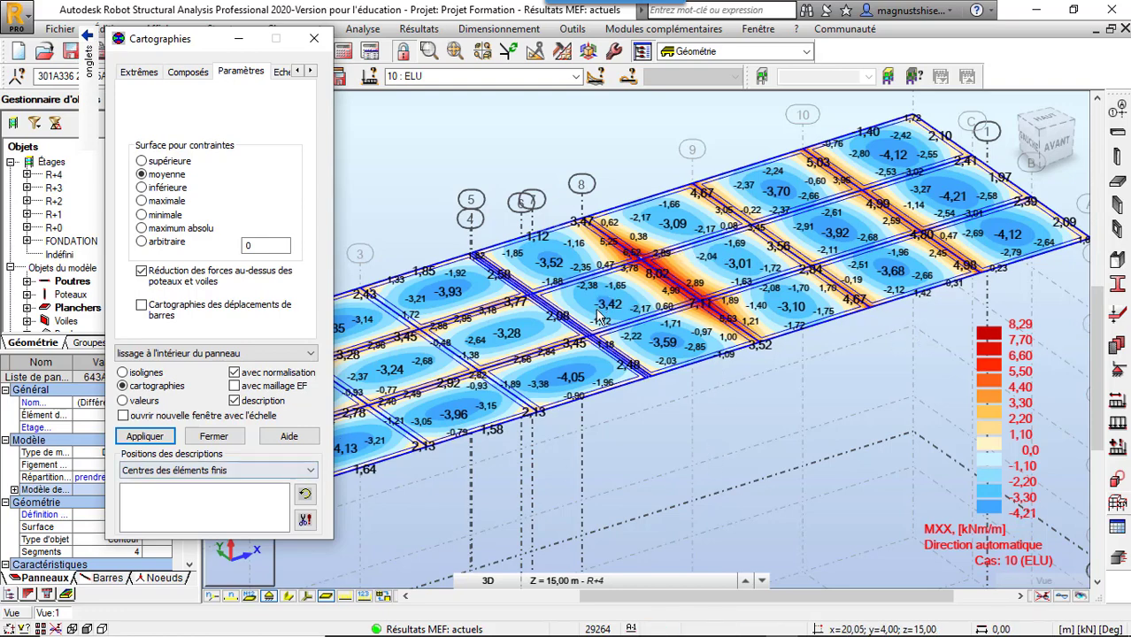
Step: Examine the reduced MXX values at the column supports and mid-spans of the slabs near axis 8
{"action": "scroll", "coordinate": [655, 277], "scroll_direction": "up", "scroll_amount": 2}
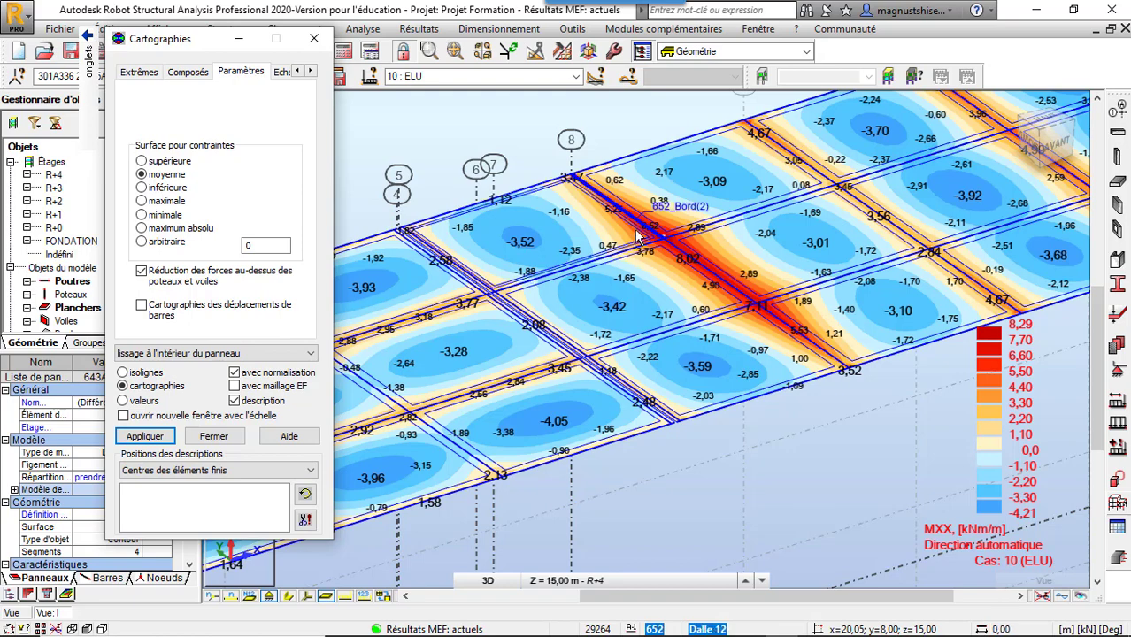
{"action": "scroll", "coordinate": [659, 237], "scroll_direction": "down", "scroll_amount": 3}
{"action": "scroll", "coordinate": [720, 242], "scroll_direction": "up", "scroll_amount": 3}
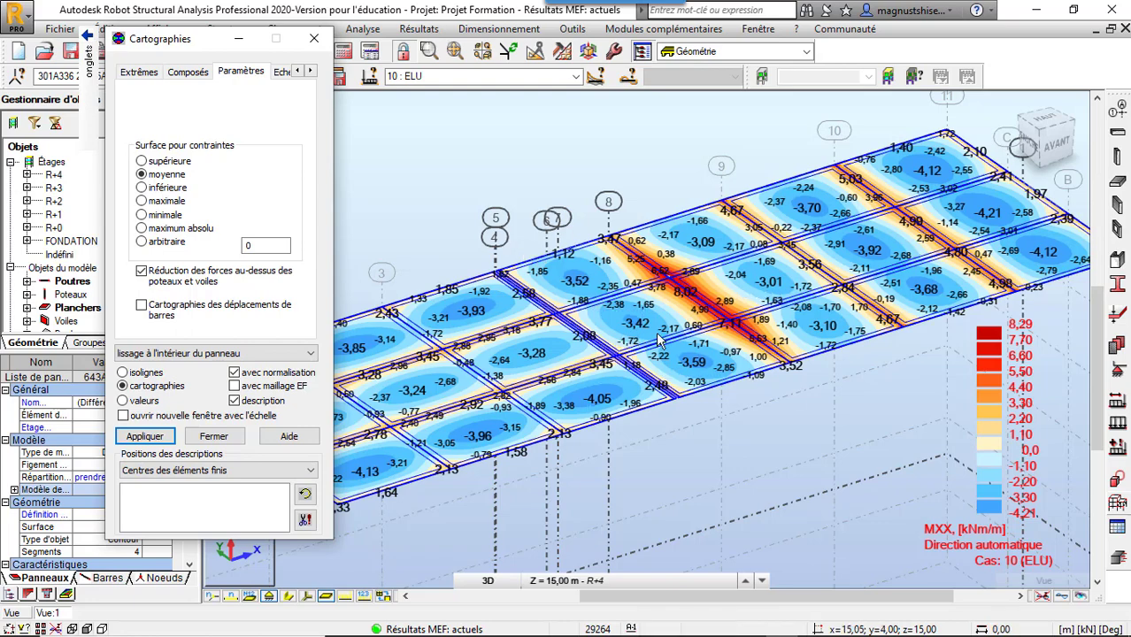
{"action": "scroll", "coordinate": [682, 324], "scroll_direction": "up", "scroll_amount": 3}
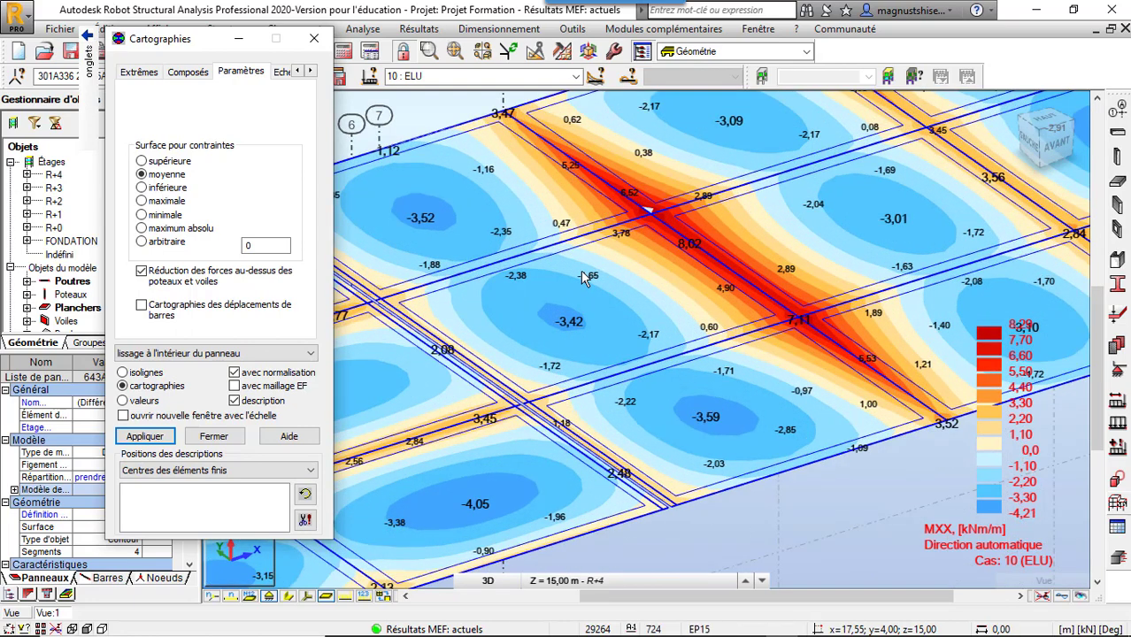
{"action": "scroll", "coordinate": [681, 253], "scroll_direction": "up", "scroll_amount": 2}
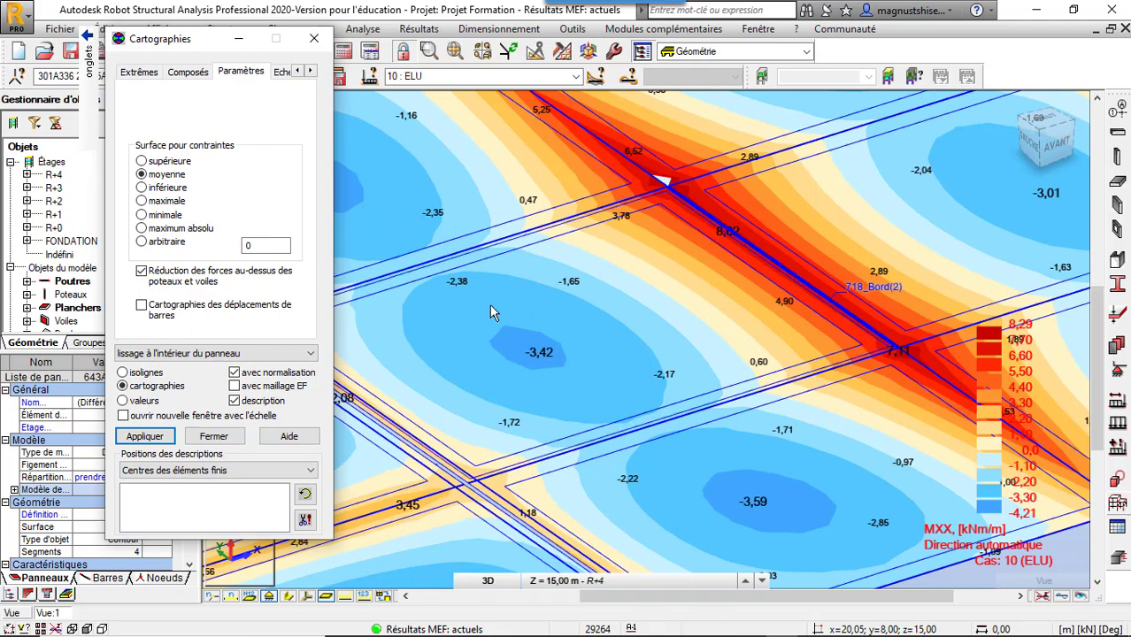
{"action": "scroll", "coordinate": [617, 288], "scroll_direction": "down", "scroll_amount": 2}
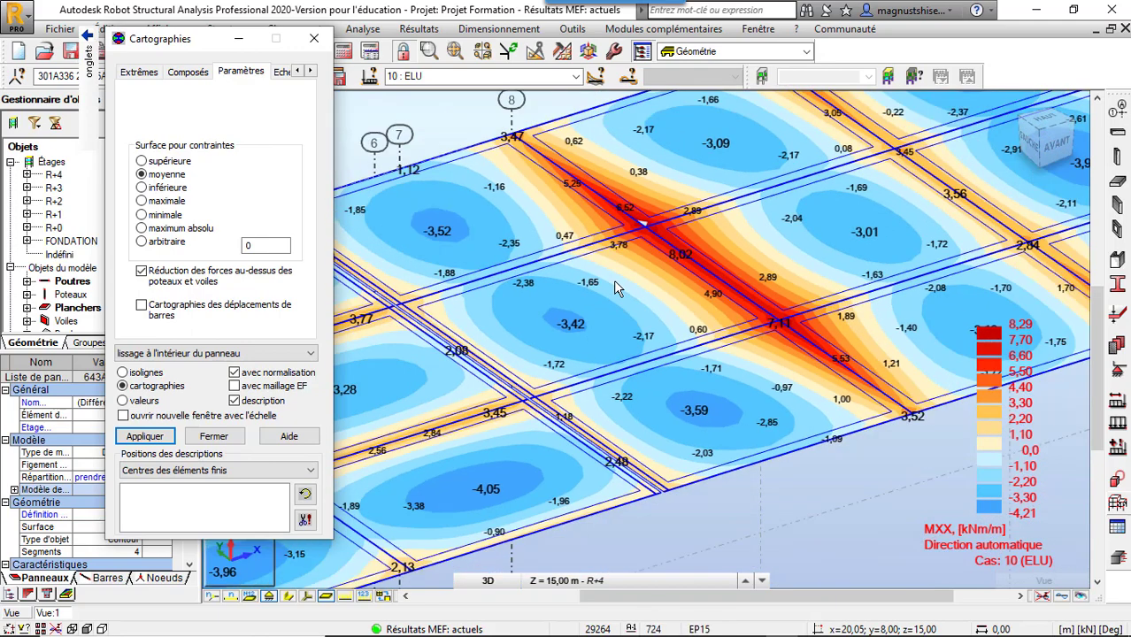
{"action": "scroll", "coordinate": [760, 360], "scroll_direction": "up", "scroll_amount": 4}
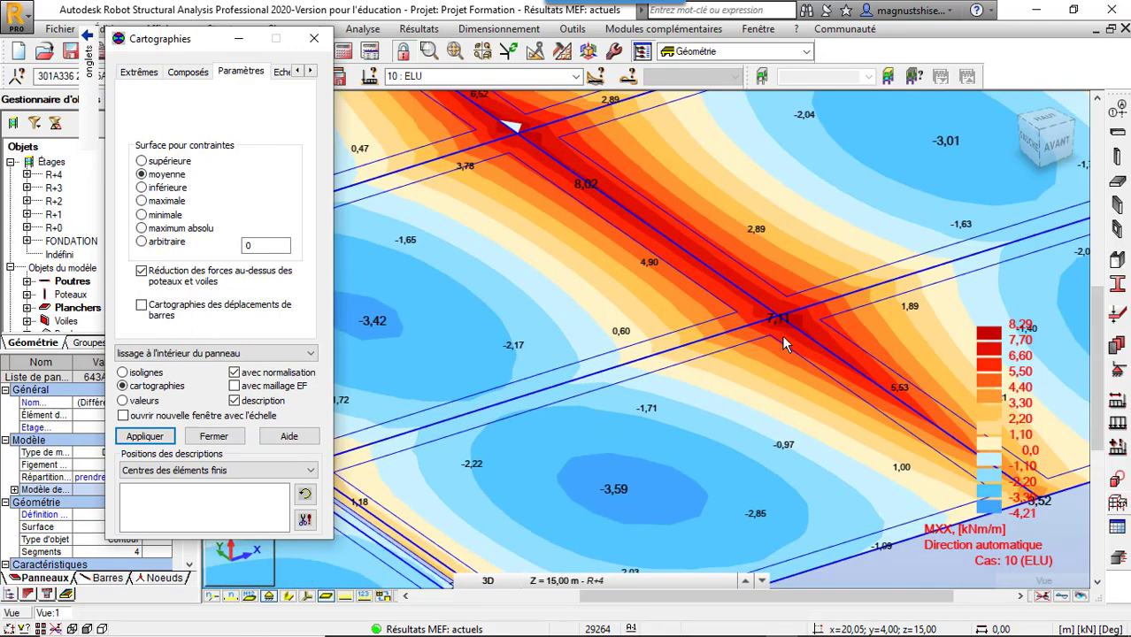
{"action": "scroll", "coordinate": [803, 307], "scroll_direction": "down", "scroll_amount": 3}
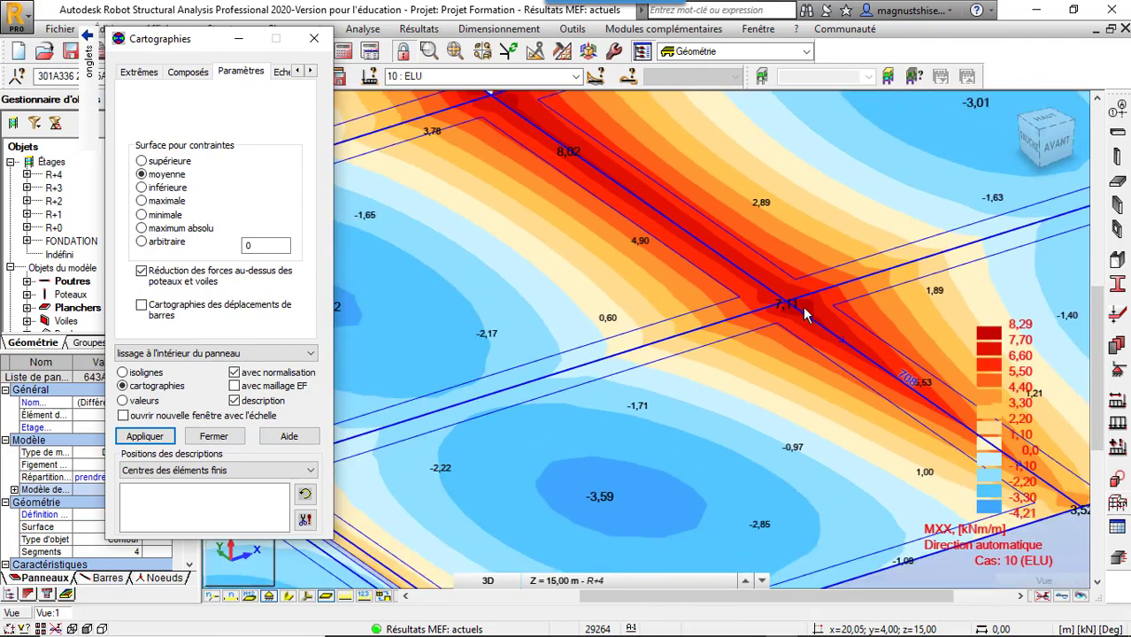
{"action": "scroll", "coordinate": [701, 384], "scroll_direction": "down", "scroll_amount": 2}
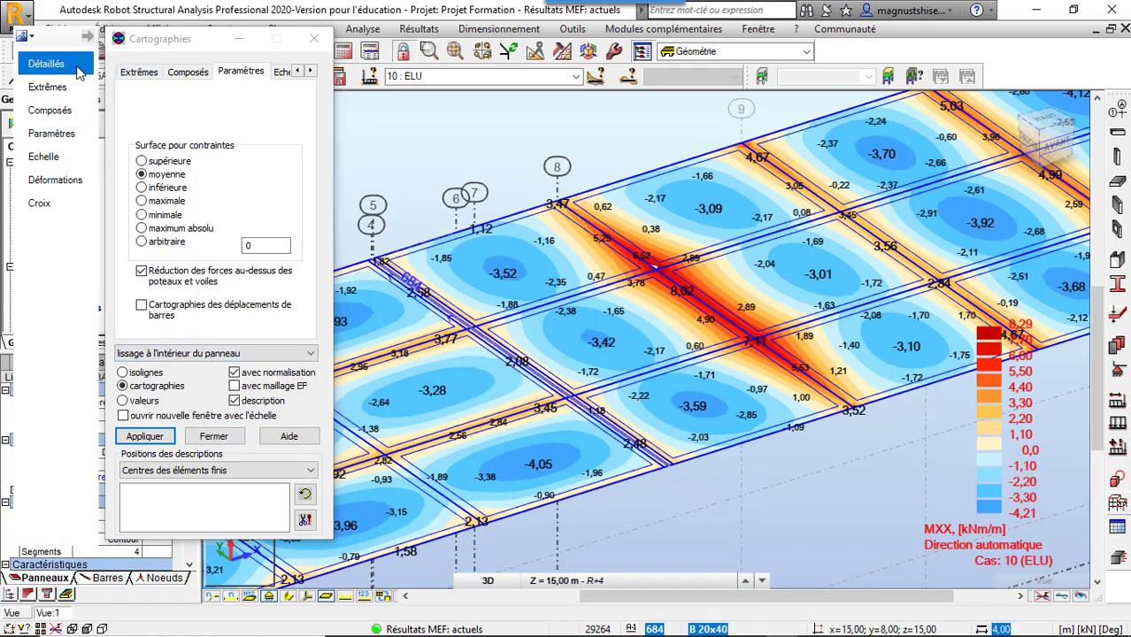
Step: Replace the xx moment map with the yy moment map for the slabs
{"action": "left_click", "coordinate": [80, 71]}
{"action": "left_click", "coordinate": [253, 213]}
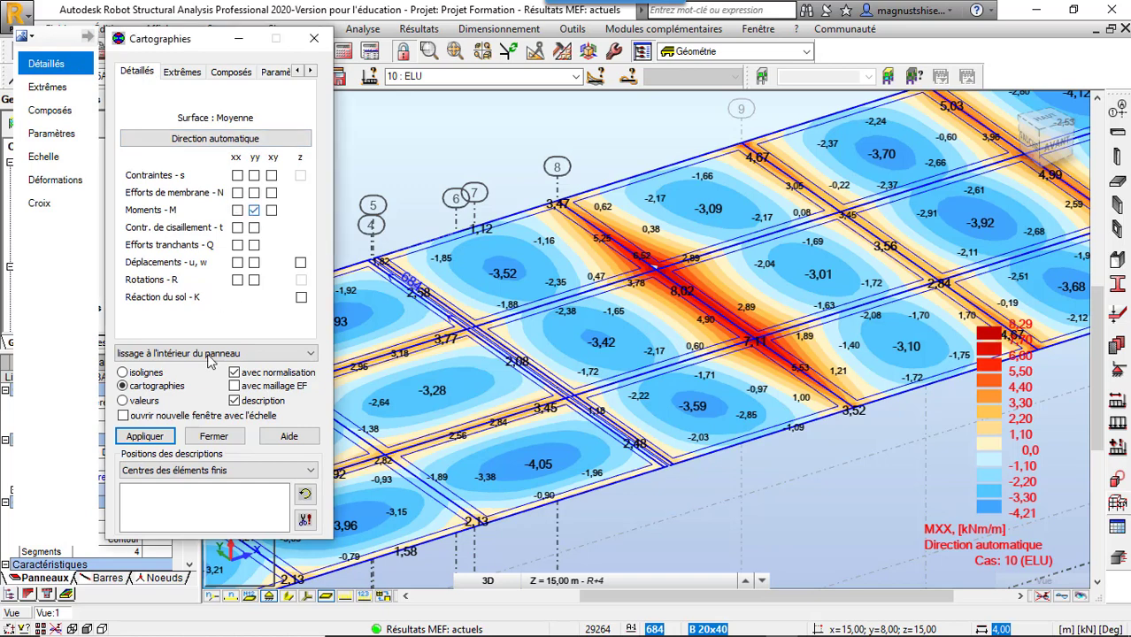
{"action": "left_click", "coordinate": [165, 440]}
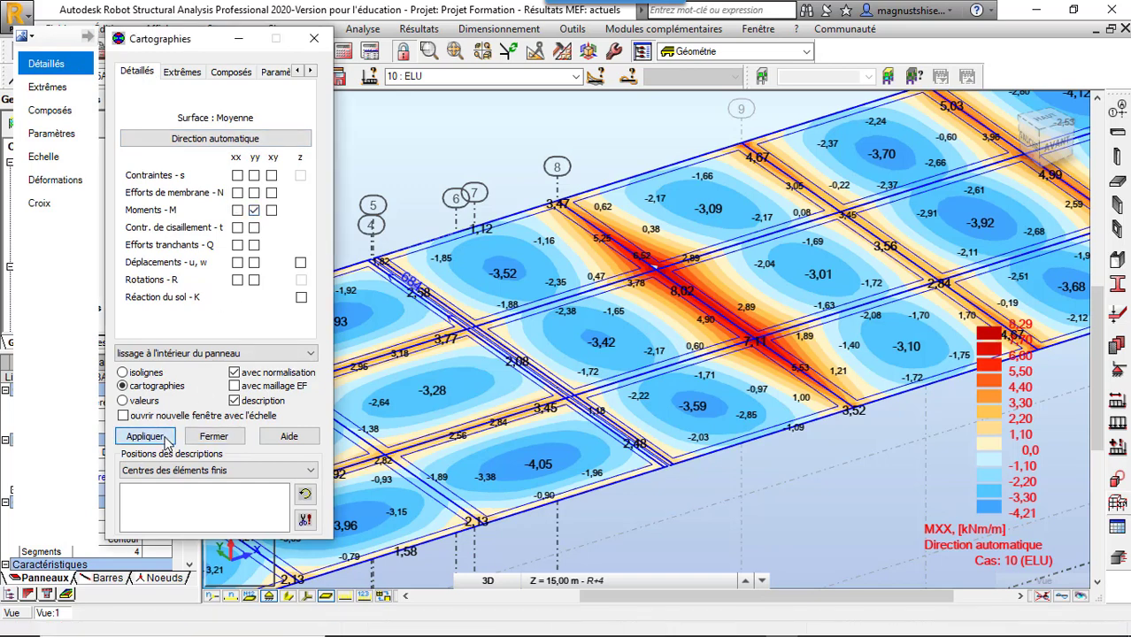
{"action": "left_click", "coordinate": [145, 436]}
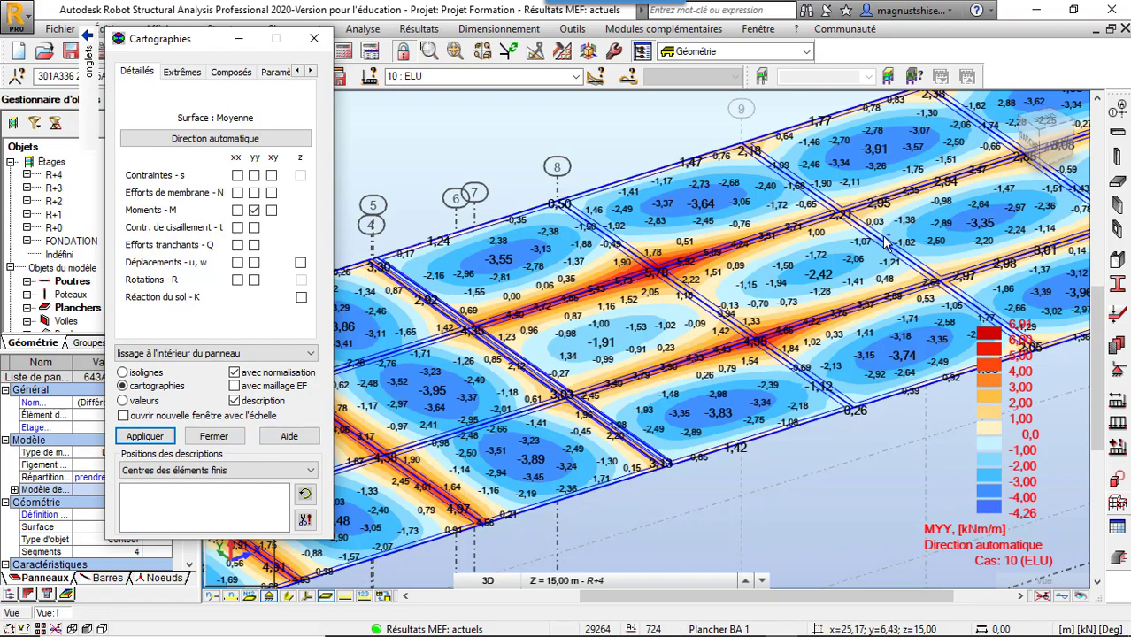
Step: Examine the MYY moment values over the supports and spans of the +15,00 level slabs
{"action": "scroll", "coordinate": [885, 244], "scroll_direction": "down", "scroll_amount": 2}
{"action": "scroll", "coordinate": [888, 241], "scroll_direction": "down", "scroll_amount": 2}
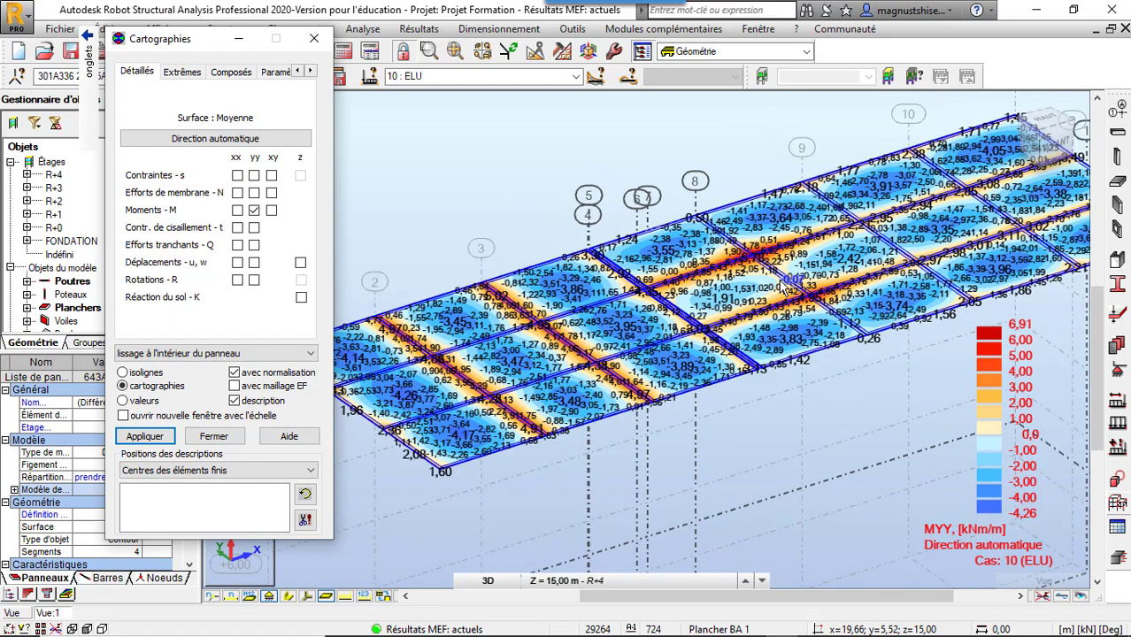
{"action": "scroll", "coordinate": [779, 283], "scroll_direction": "up", "scroll_amount": 2}
{"action": "scroll", "coordinate": [646, 274], "scroll_direction": "up", "scroll_amount": 3}
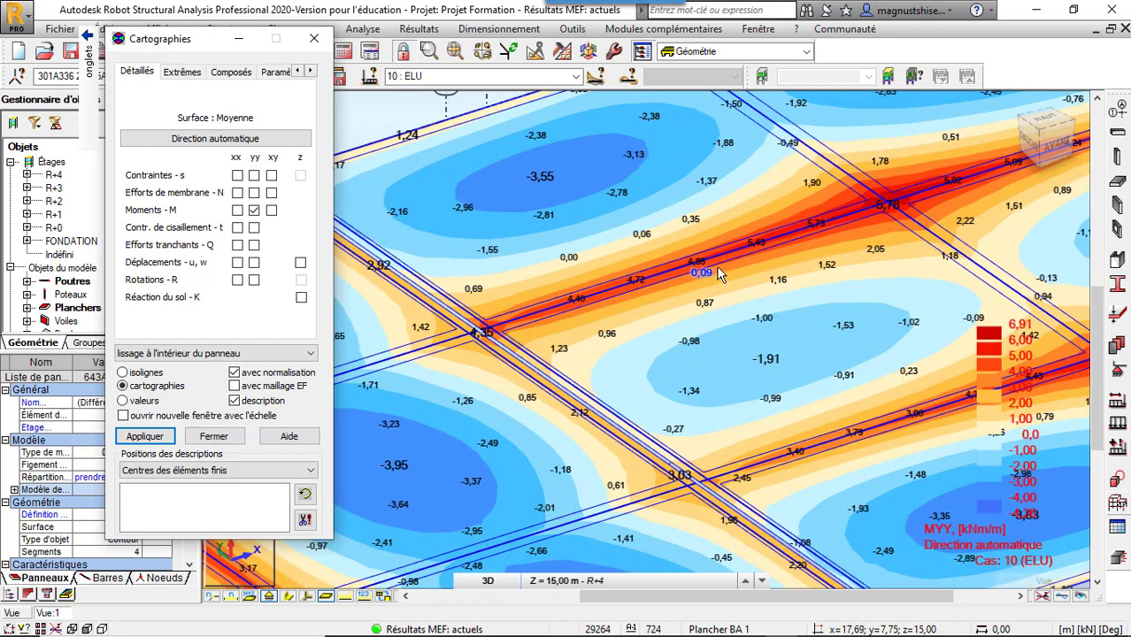
{"action": "scroll", "coordinate": [750, 255], "scroll_direction": "down", "scroll_amount": 1}
{"action": "scroll", "coordinate": [750, 254], "scroll_direction": "down", "scroll_amount": 4}
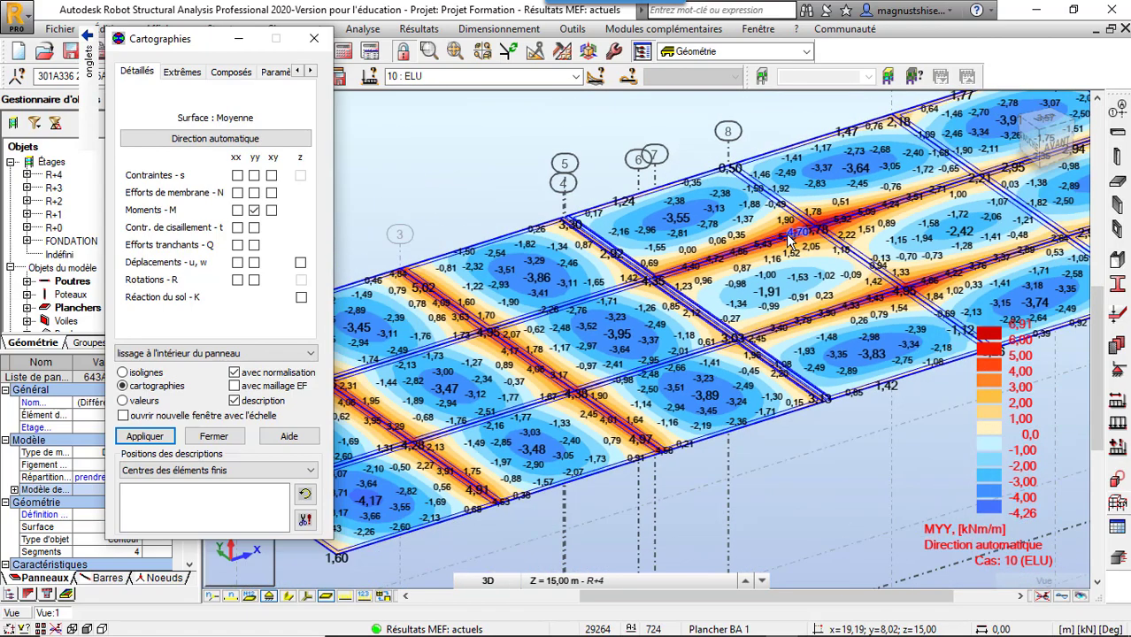
Step: Compare the MYY moments along the support lines and at mid-span of the slabs between axes 2 and 10
{"action": "scroll", "coordinate": [790, 239], "scroll_direction": "down", "scroll_amount": 2}
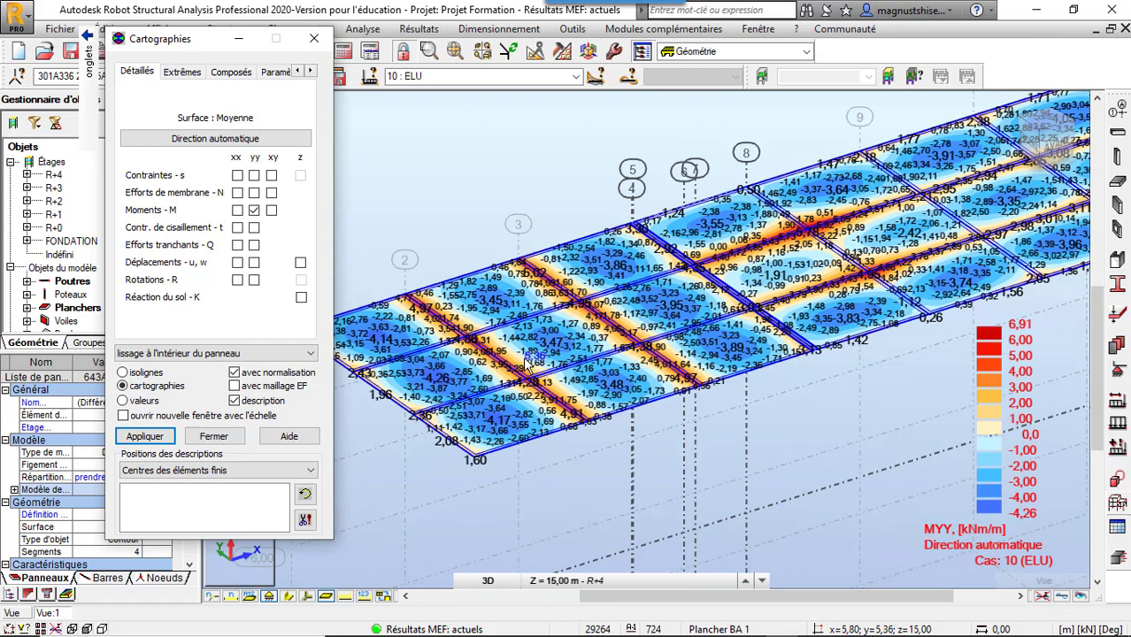
{"action": "scroll", "coordinate": [528, 363], "scroll_direction": "up", "scroll_amount": 1}
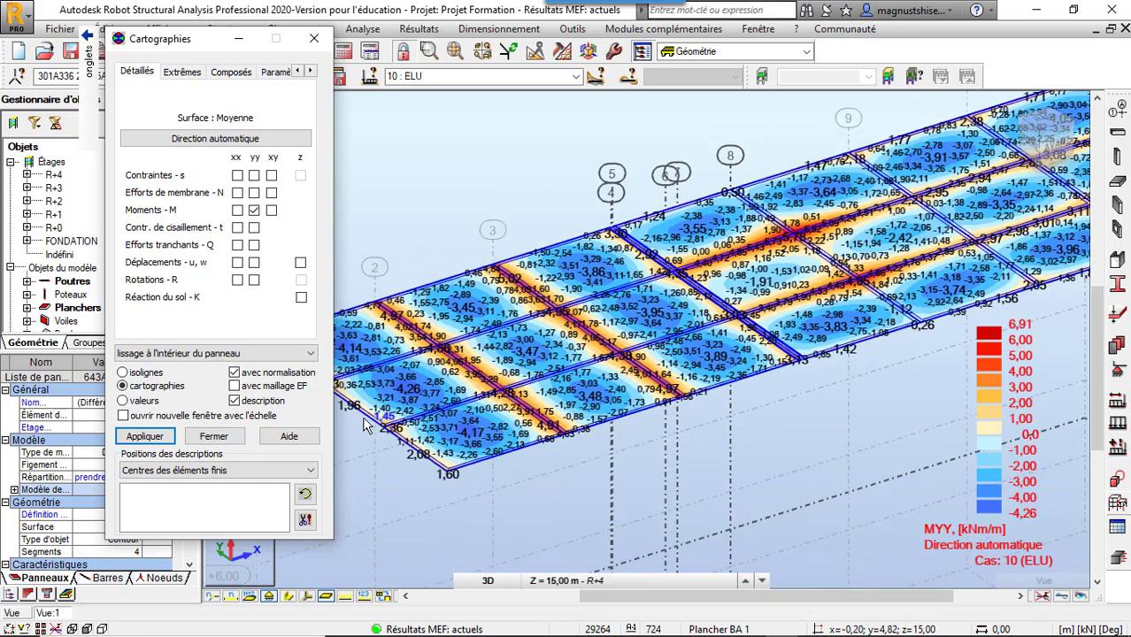
{"action": "scroll", "coordinate": [379, 422], "scroll_direction": "down", "scroll_amount": 1}
{"action": "scroll", "coordinate": [850, 281], "scroll_direction": "up", "scroll_amount": 3}
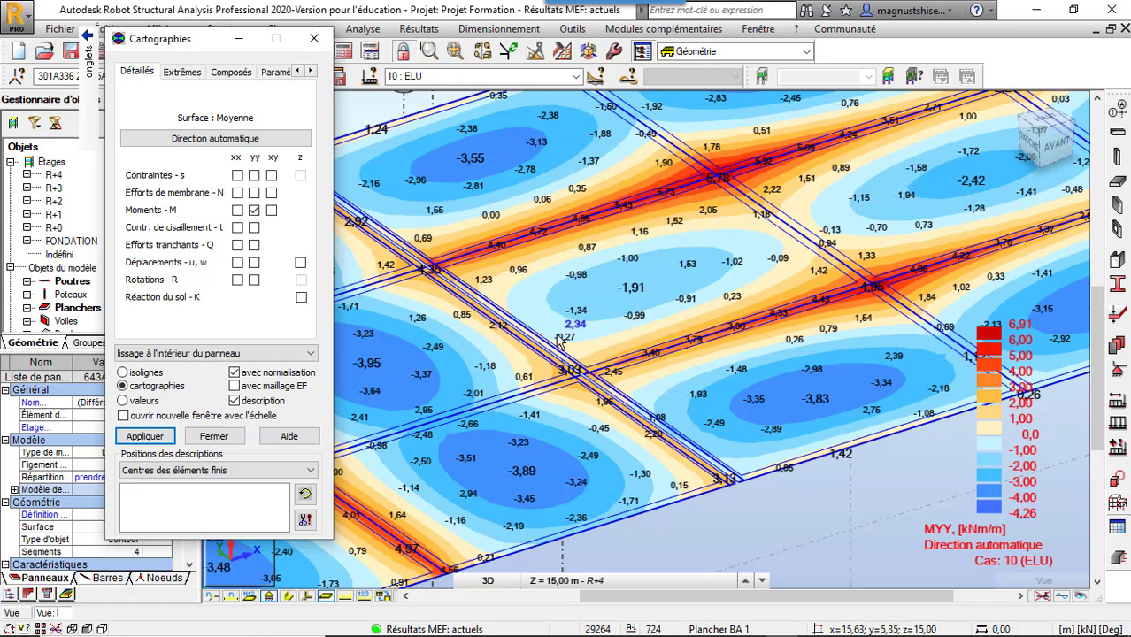
{"action": "scroll", "coordinate": [567, 325], "scroll_direction": "down", "scroll_amount": 1}
{"action": "scroll", "coordinate": [822, 191], "scroll_direction": "up", "scroll_amount": 1}
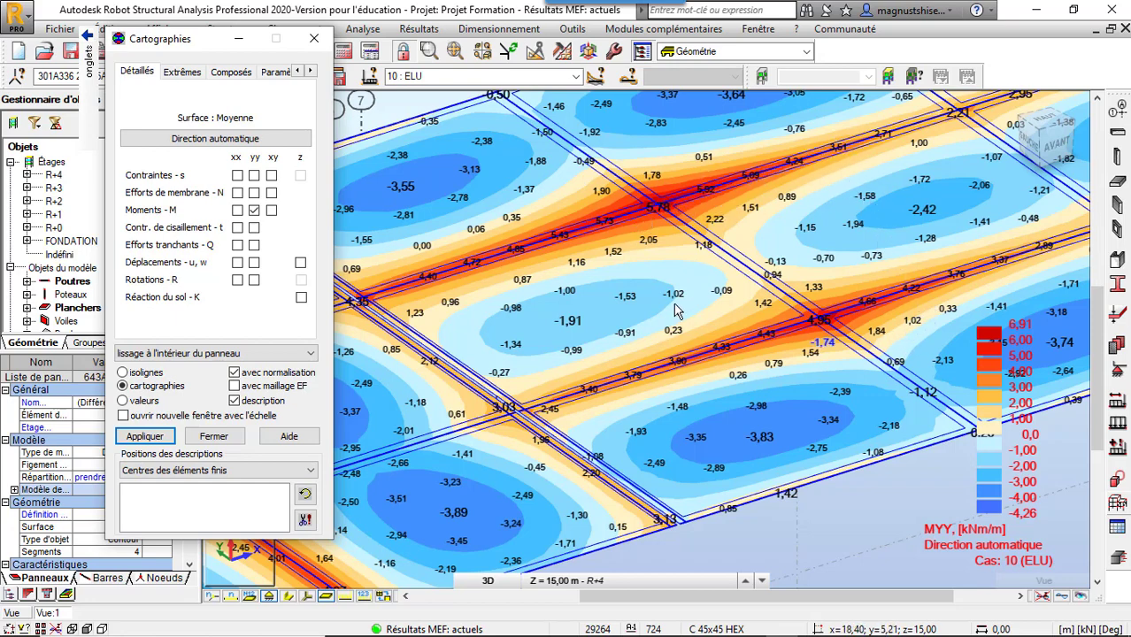
{"action": "scroll", "coordinate": [722, 296], "scroll_direction": "down", "scroll_amount": 1}
{"action": "scroll", "coordinate": [722, 297], "scroll_direction": "down", "scroll_amount": 4}
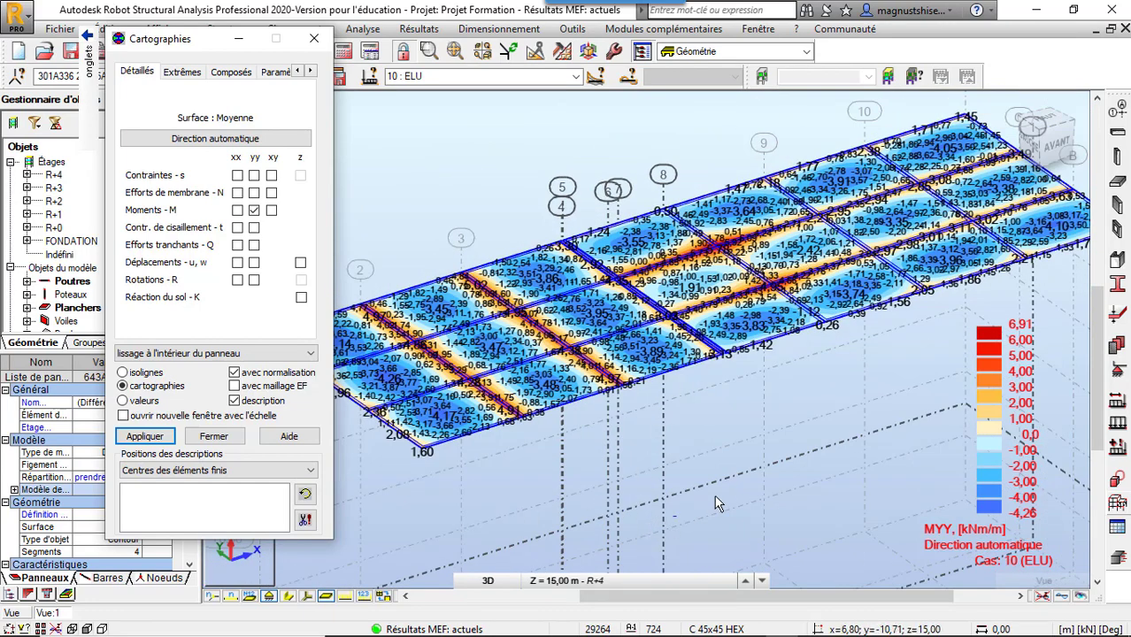
{"action": "scroll", "coordinate": [846, 253], "scroll_direction": "up", "scroll_amount": 1}
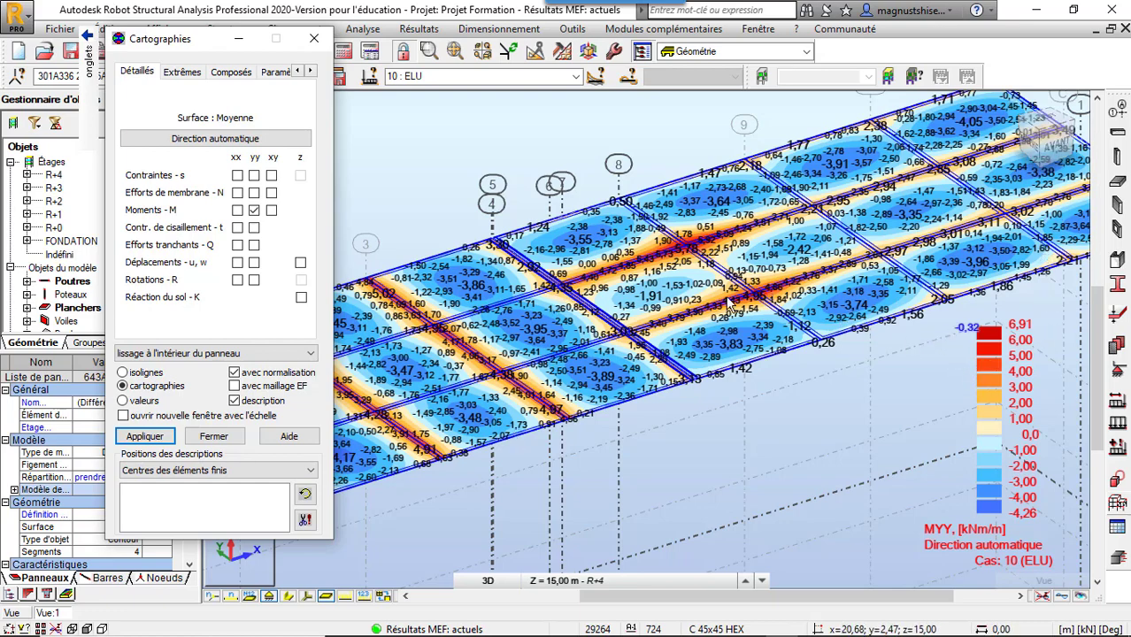
{"action": "scroll", "coordinate": [682, 279], "scroll_direction": "down", "scroll_amount": 3}
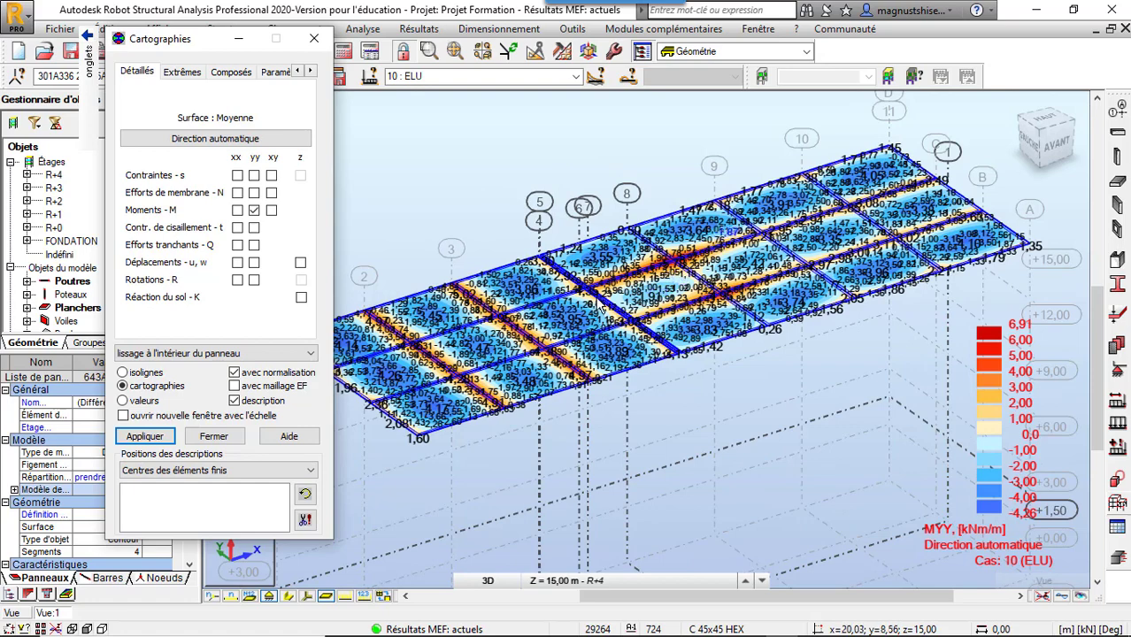
Step: Reapply the MYY moment map to refresh its value descriptions and reposition the map settings dialog
{"action": "left_click", "coordinate": [147, 442]}
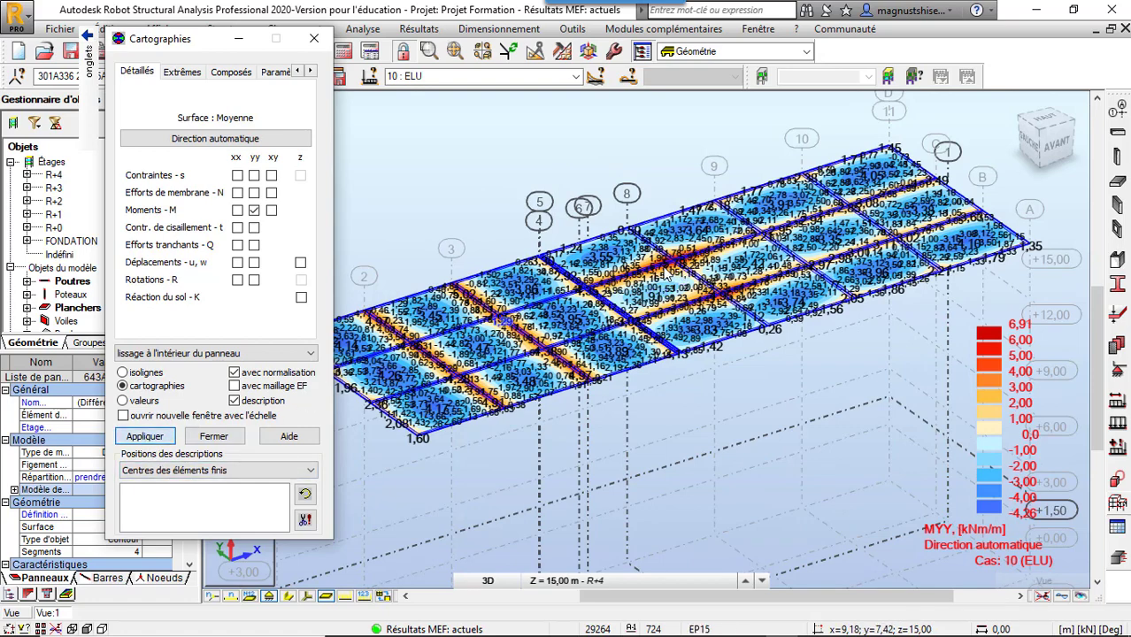
{"action": "scroll", "coordinate": [665, 270], "scroll_direction": "up", "scroll_amount": 1}
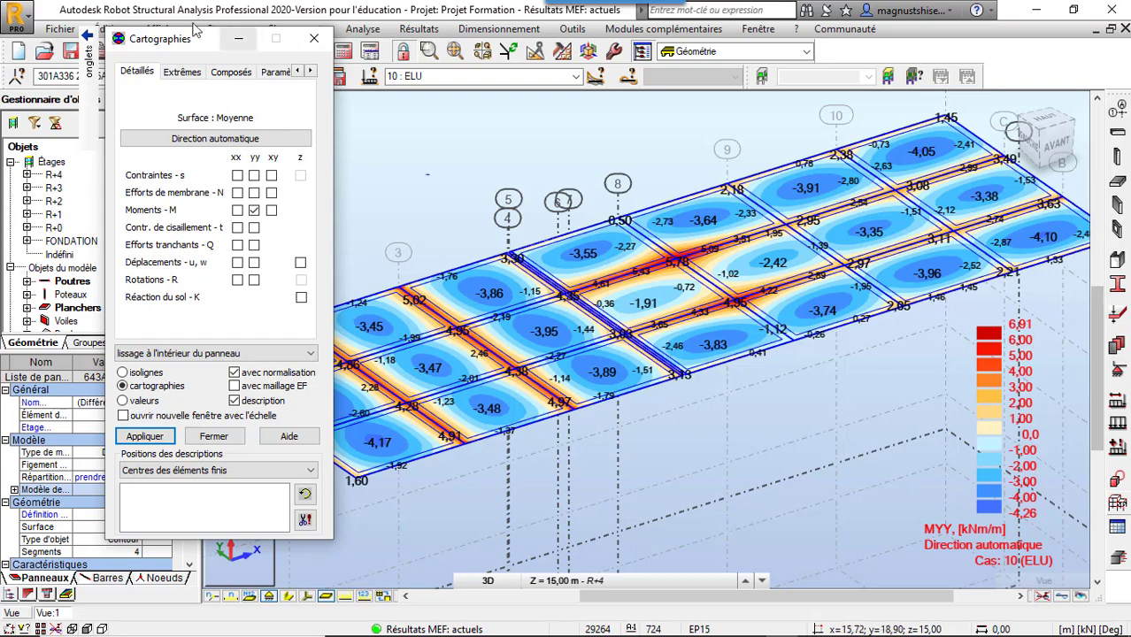
{"action": "left_click_drag", "start_coordinate": [187, 49], "coordinate": [244, 62]}
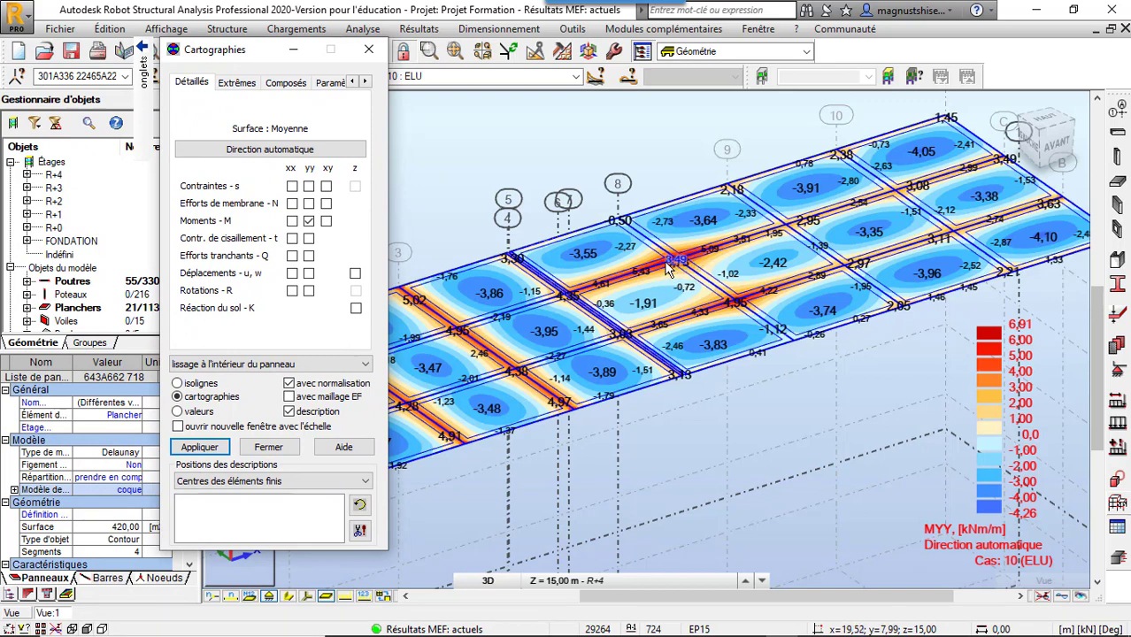
Step: Replace the yy moment map with the xx moment map and examine the peak MXX values over the supports on axis 8
{"action": "mouse_move", "coordinate": [750, 621]}
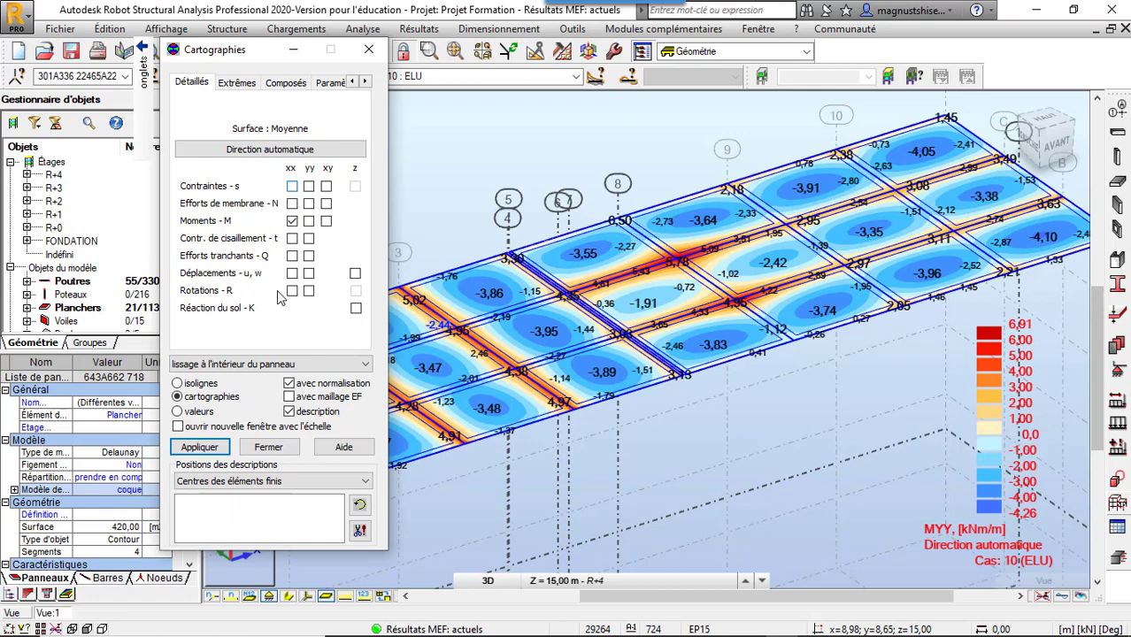
{"action": "left_click", "coordinate": [209, 449]}
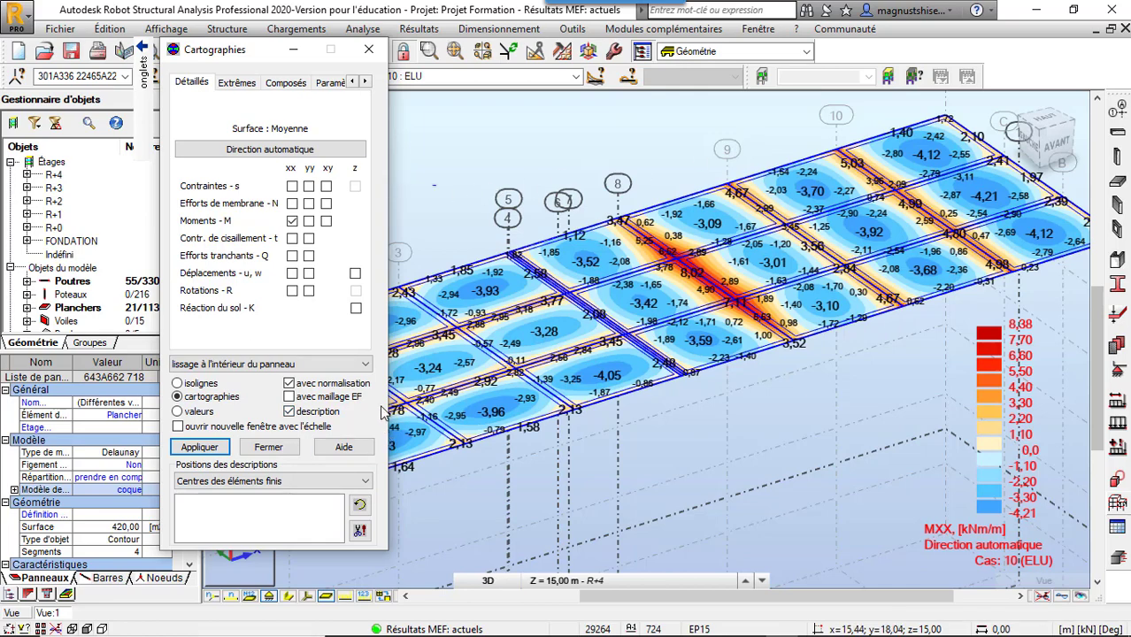
{"action": "left_click_drag", "start_coordinate": [238, 58], "coordinate": [191, 60]}
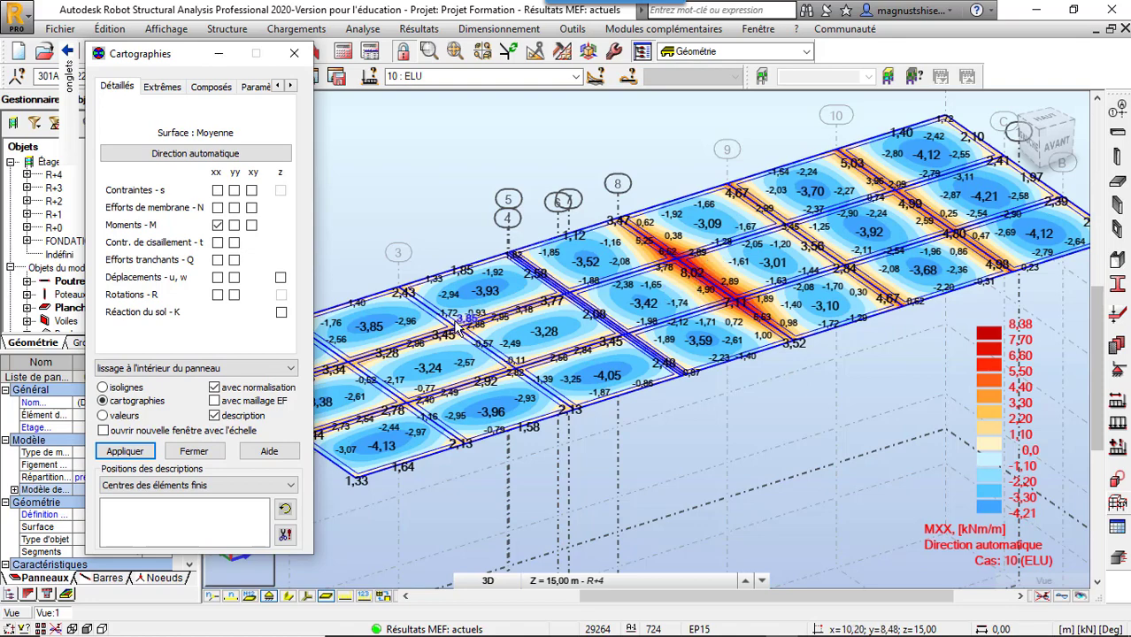
{"action": "left_click_drag", "start_coordinate": [172, 60], "coordinate": [179, 22]}
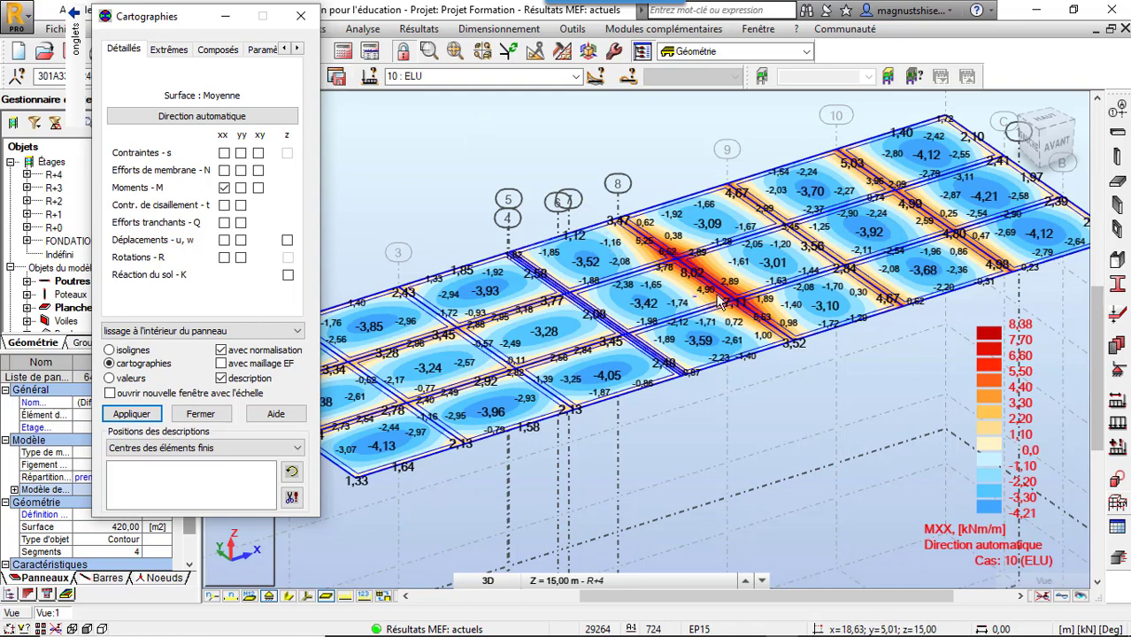
{"action": "scroll", "coordinate": [690, 272], "scroll_direction": "up", "scroll_amount": 1}
{"action": "scroll", "coordinate": [690, 272], "scroll_direction": "up", "scroll_amount": 3}
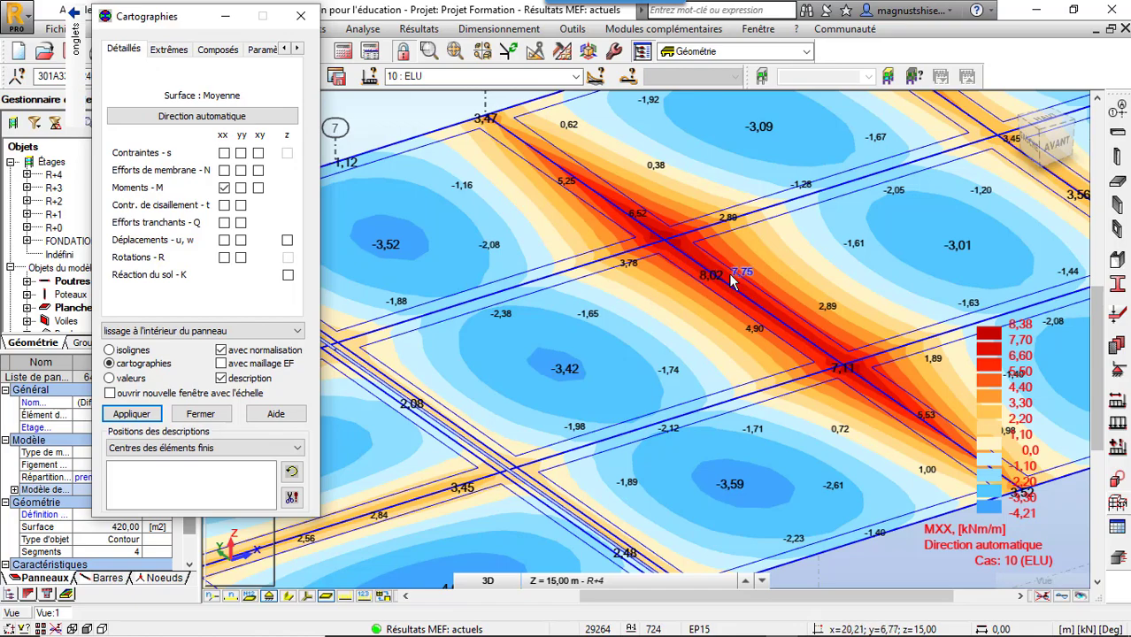
{"action": "scroll", "coordinate": [691, 276], "scroll_direction": "up", "scroll_amount": 2}
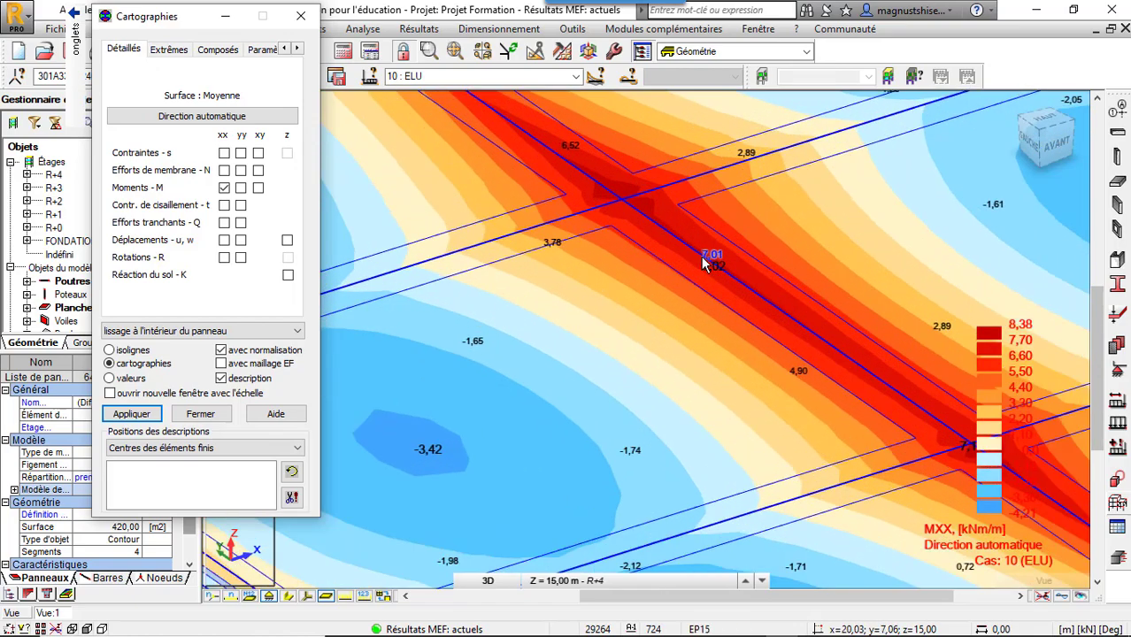
{"action": "scroll", "coordinate": [701, 257], "scroll_direction": "down", "scroll_amount": 5}
{"action": "scroll", "coordinate": [706, 256], "scroll_direction": "up", "scroll_amount": 1}
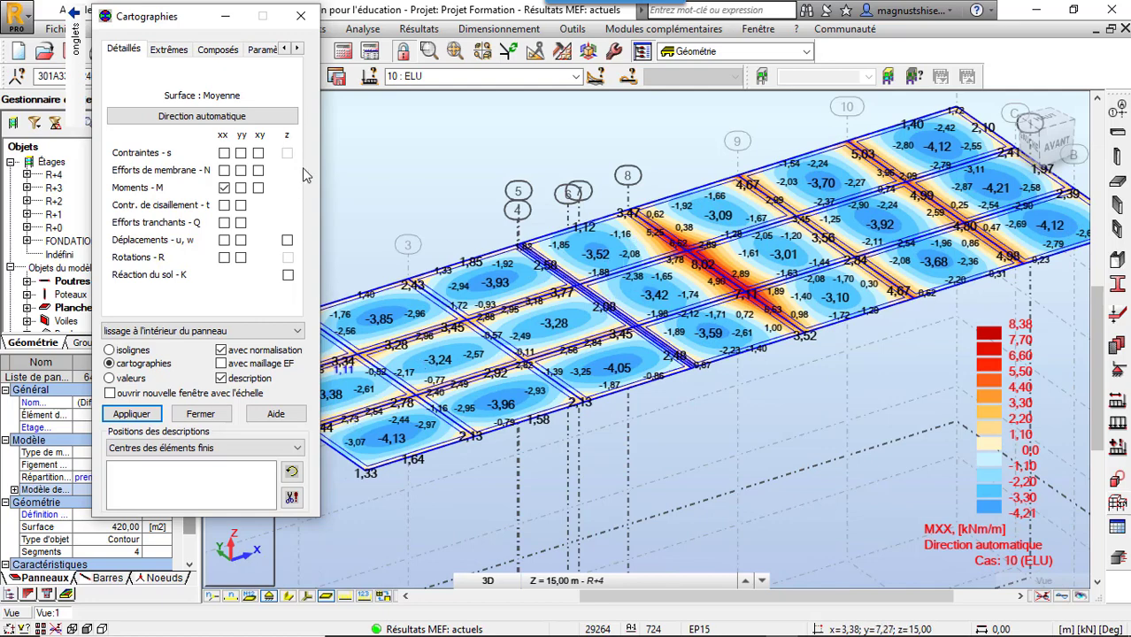
Step: Open the panel cuts settings and choose the XZ plane for a cut parallel to a plane
{"action": "left_click", "coordinate": [427, 29]}
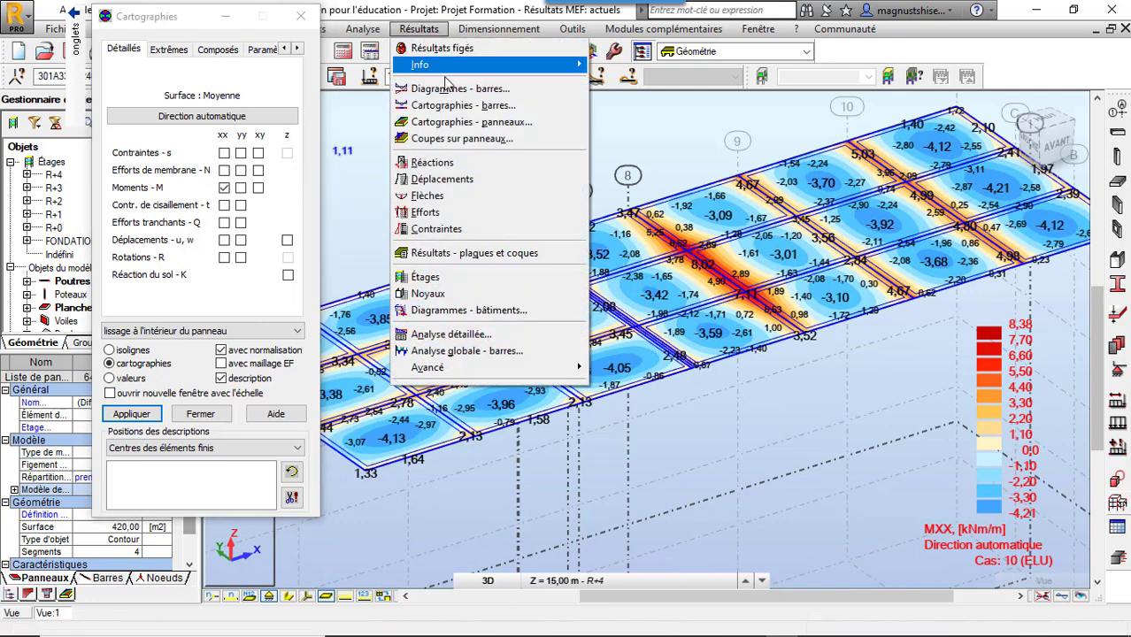
{"action": "left_click", "coordinate": [445, 139]}
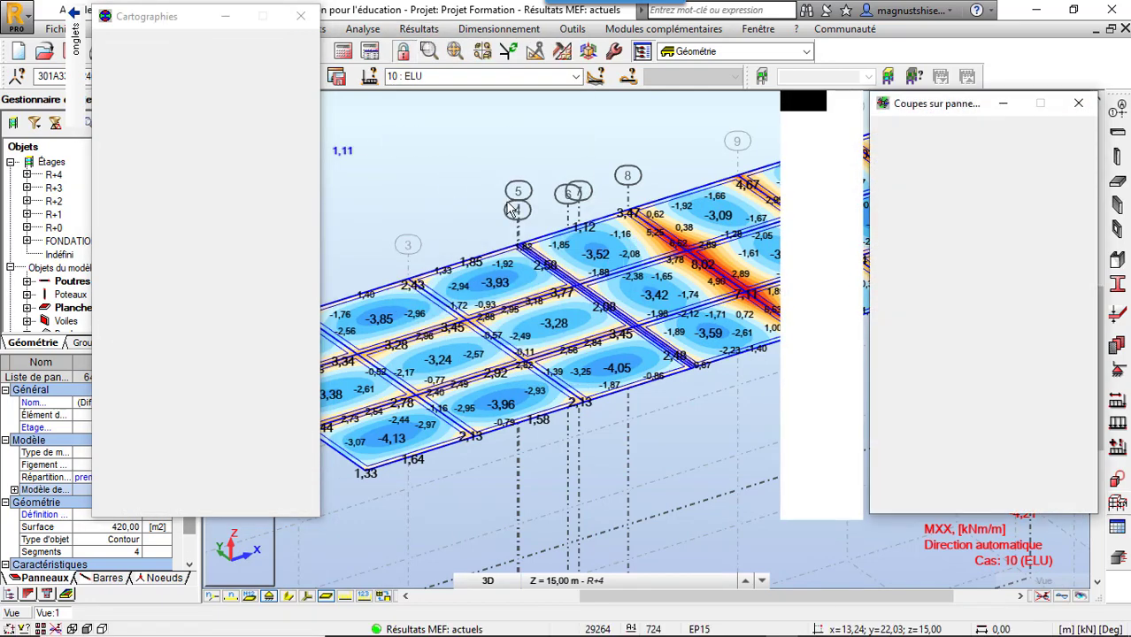
{"action": "left_click_drag", "start_coordinate": [948, 117], "coordinate": [216, 87]}
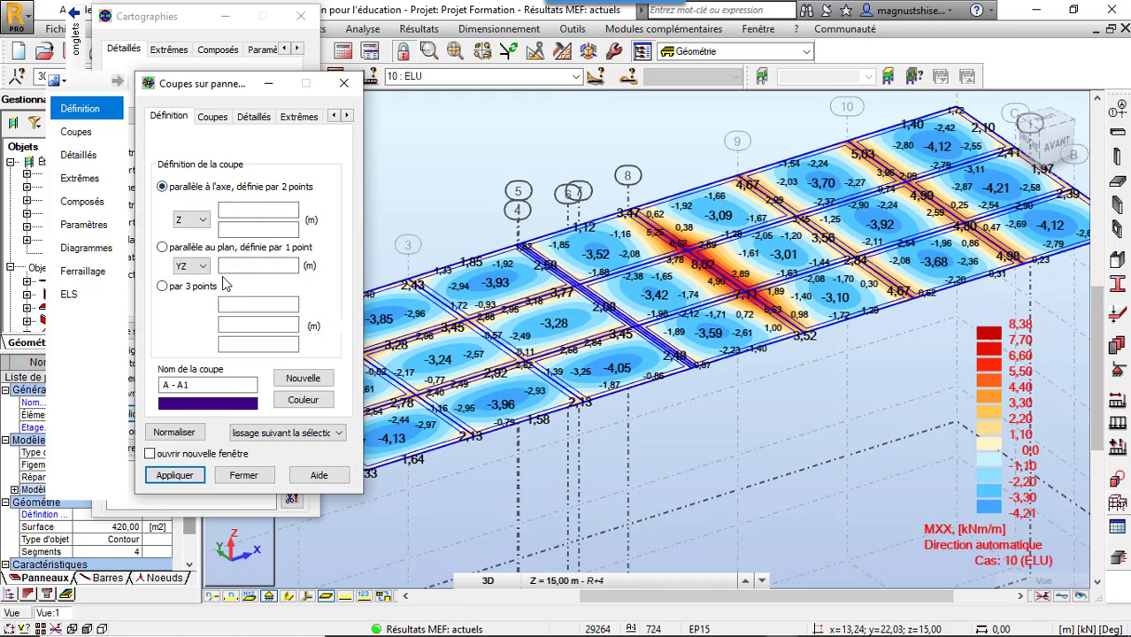
{"action": "left_click_drag", "start_coordinate": [223, 87], "coordinate": [257, 41]}
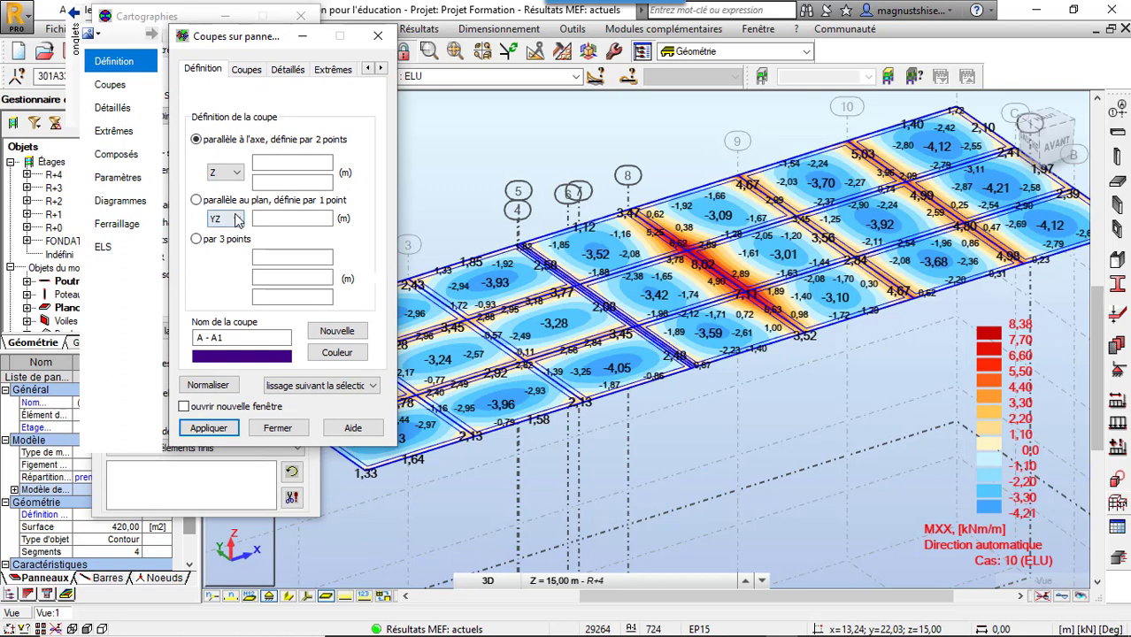
{"action": "left_click", "coordinate": [229, 218]}
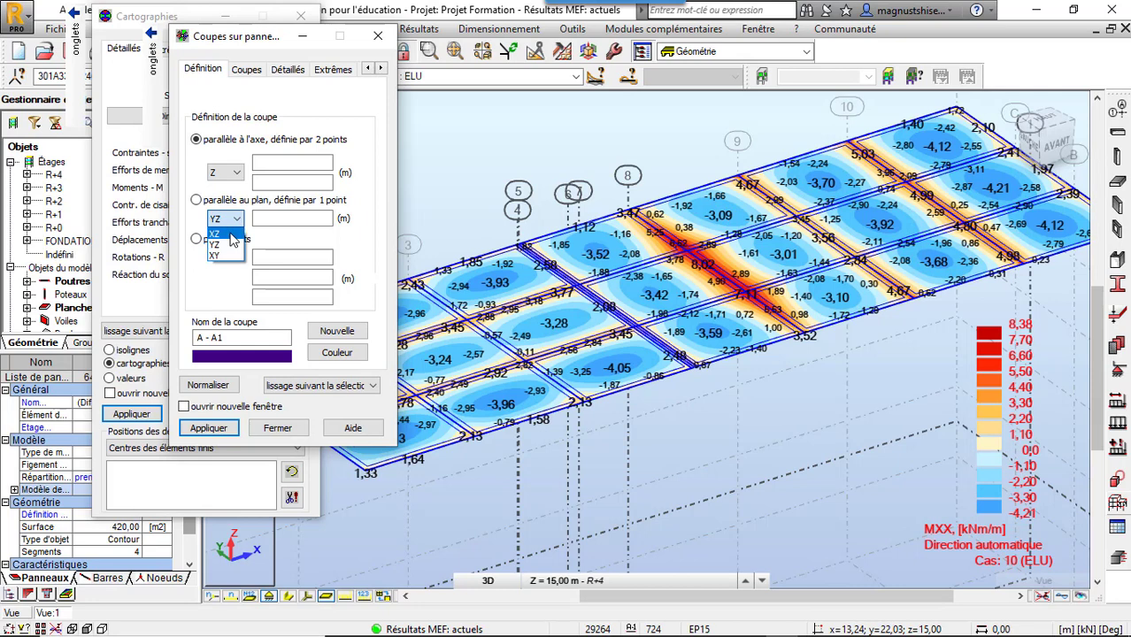
{"action": "left_click", "coordinate": [216, 234]}
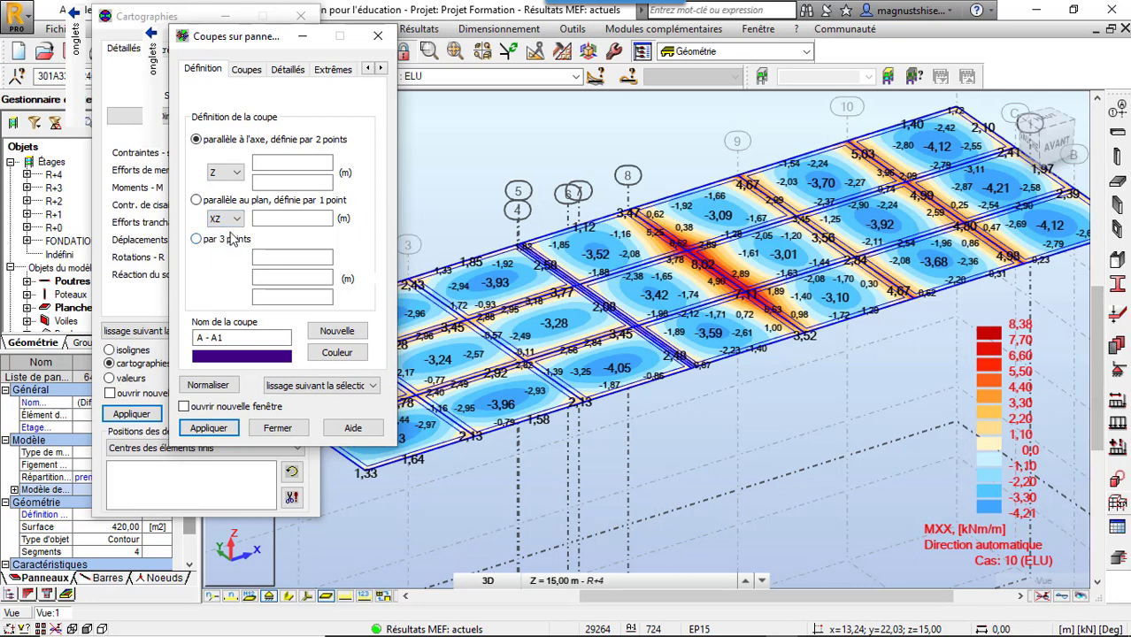
Step: Define cut A - A1 parallel to the XZ plane through the axis 8 column point 20,05; 7,00; 15,00
{"action": "left_click", "coordinate": [300, 223]}
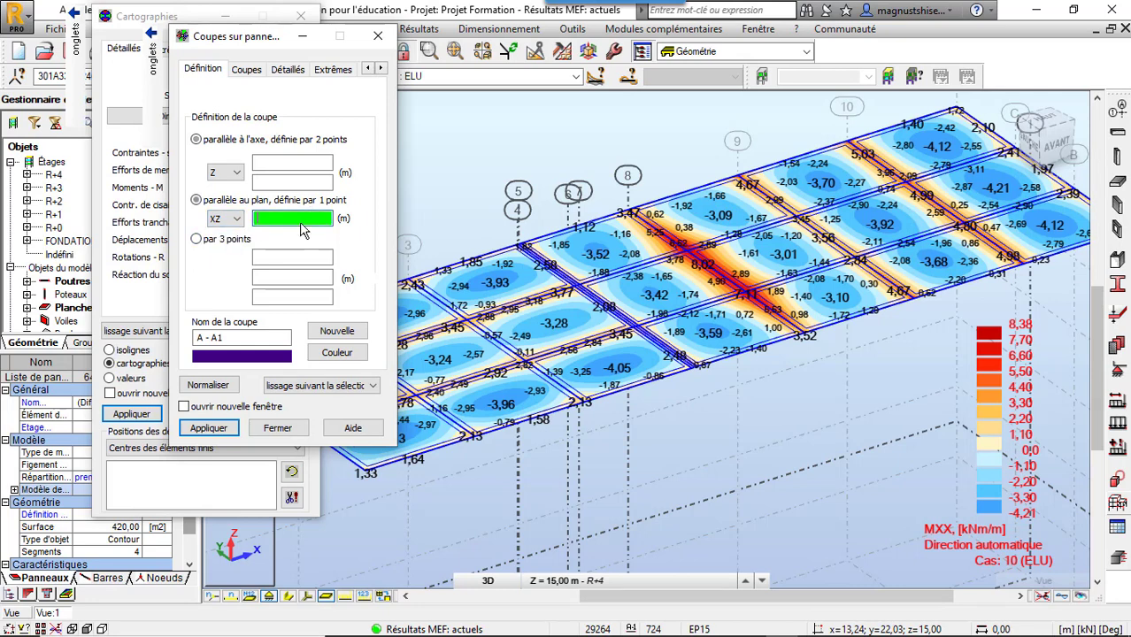
{"action": "scroll", "coordinate": [580, 325], "scroll_direction": "down", "scroll_amount": 3}
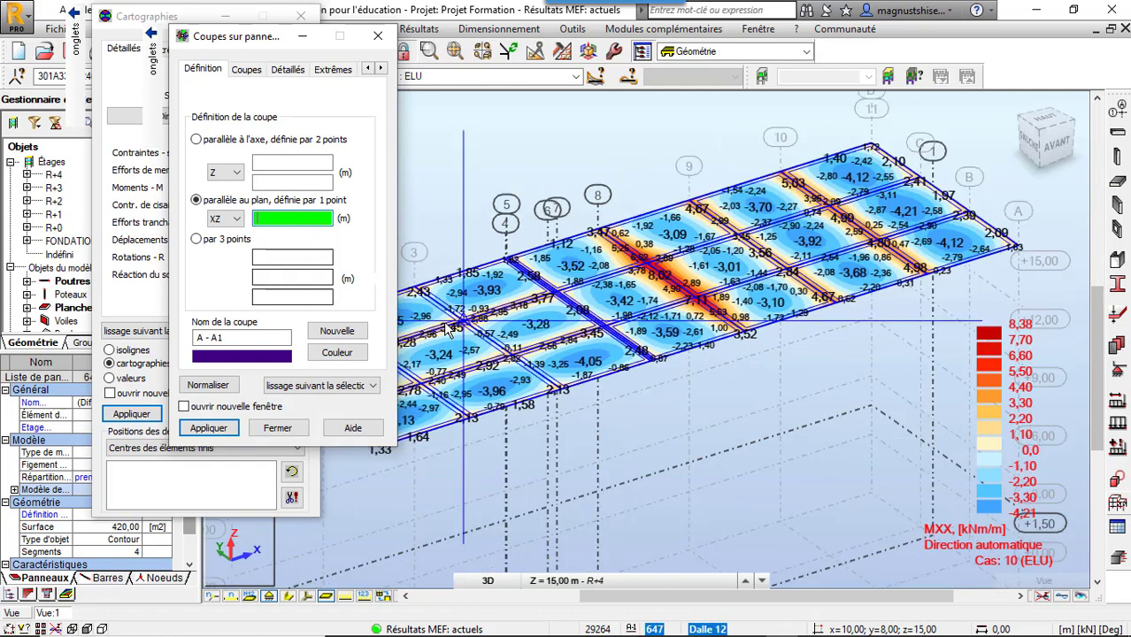
{"action": "scroll", "coordinate": [584, 326], "scroll_direction": "up", "scroll_amount": 3}
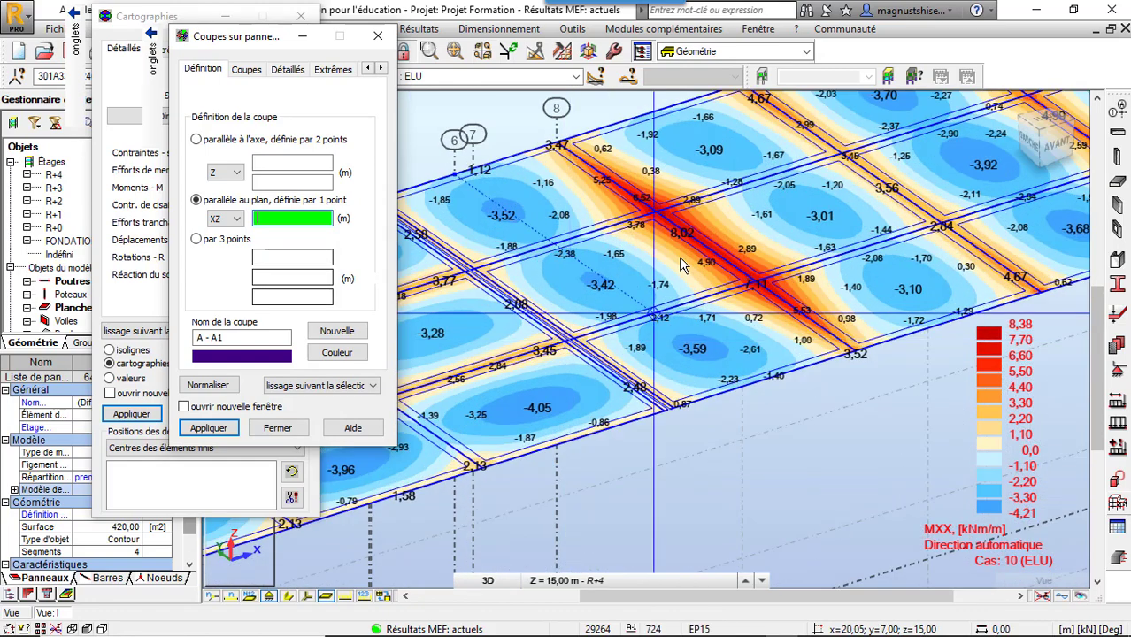
{"action": "scroll", "coordinate": [686, 263], "scroll_direction": "up", "scroll_amount": 1}
{"action": "scroll", "coordinate": [686, 263], "scroll_direction": "up", "scroll_amount": 1}
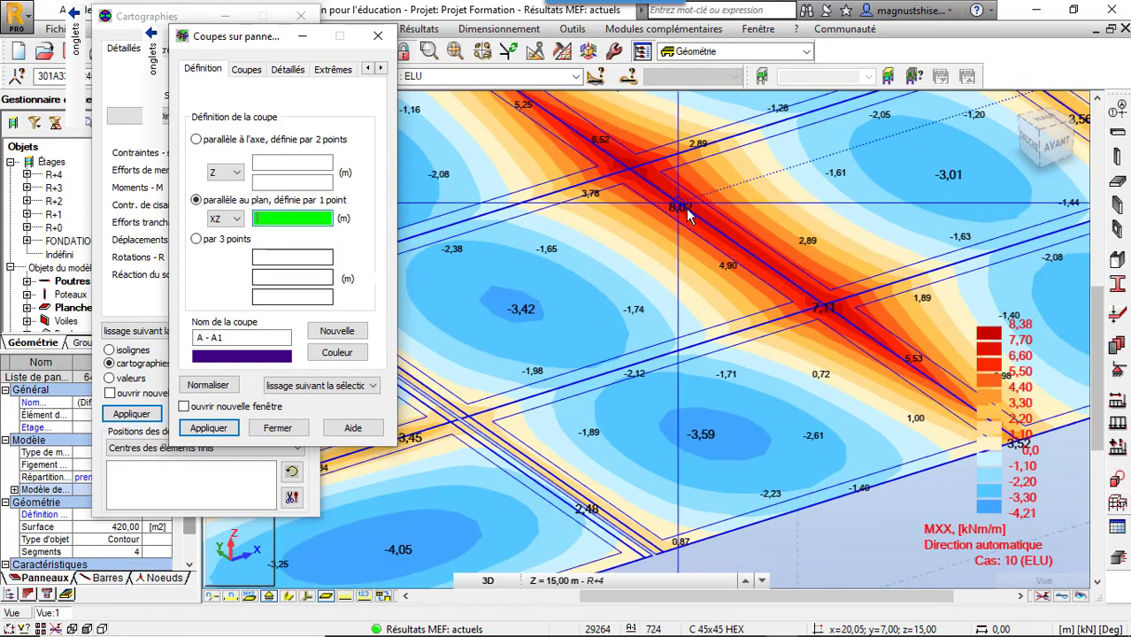
{"action": "left_click", "coordinate": [688, 217]}
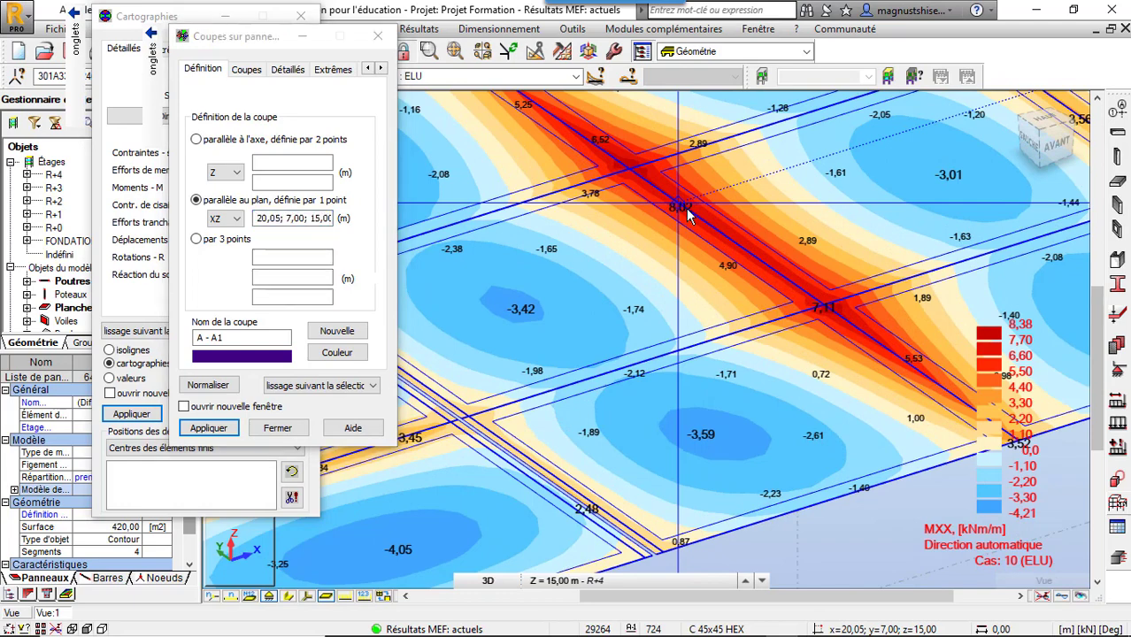
{"action": "scroll", "coordinate": [609, 318], "scroll_direction": "down", "scroll_amount": 2}
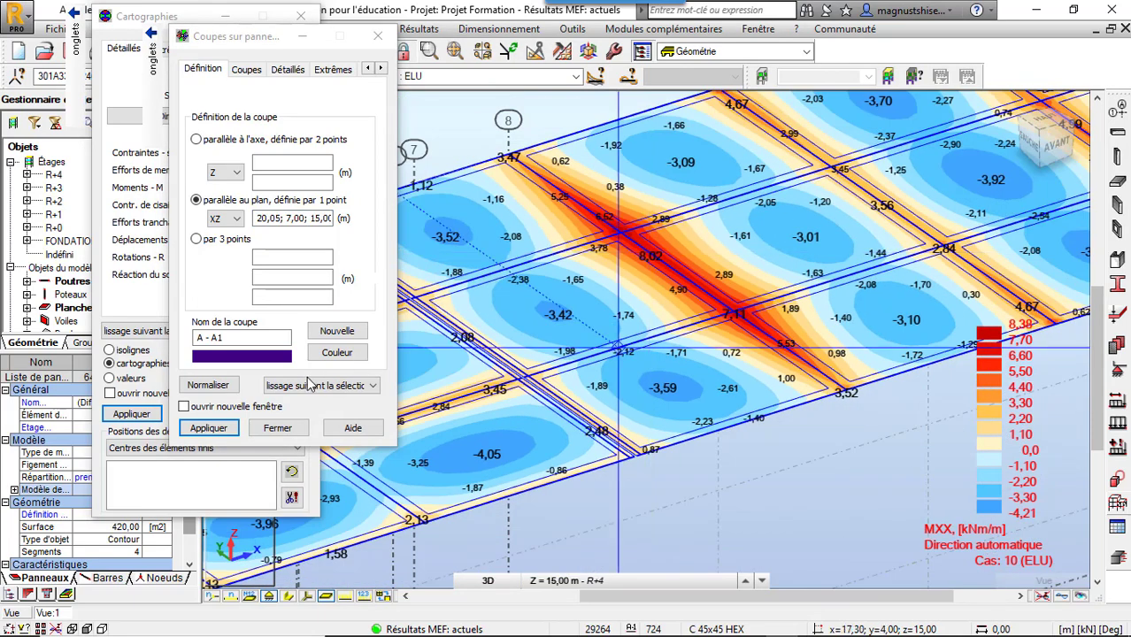
Step: Display the xx moment diagram along cut A - A1 on the slabs
{"action": "left_click", "coordinate": [246, 70]}
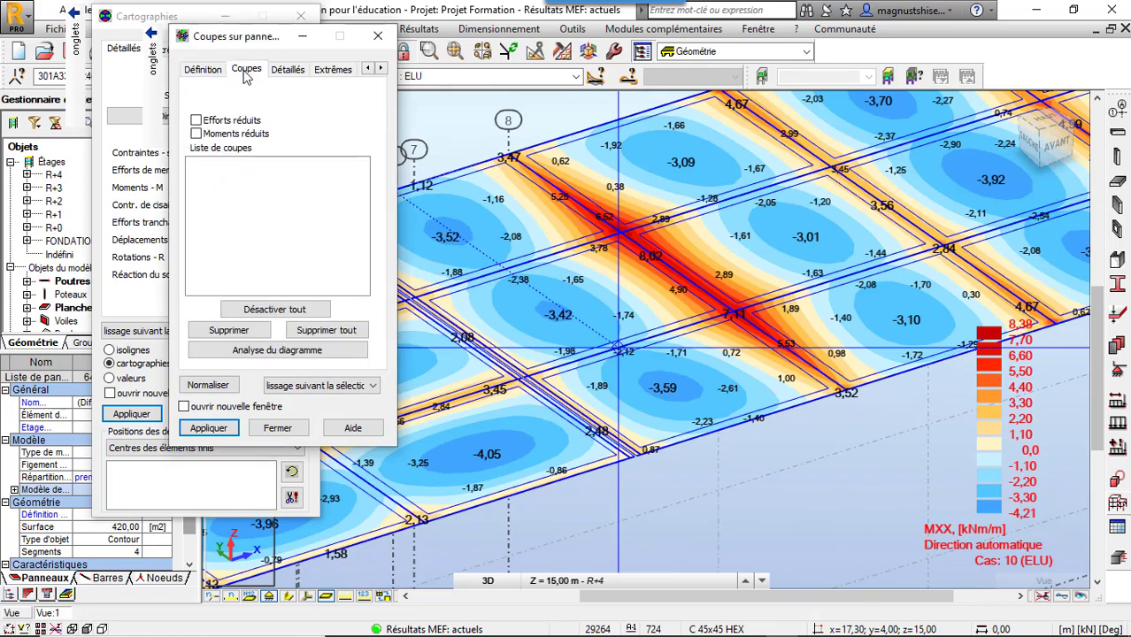
{"action": "left_click", "coordinate": [286, 70]}
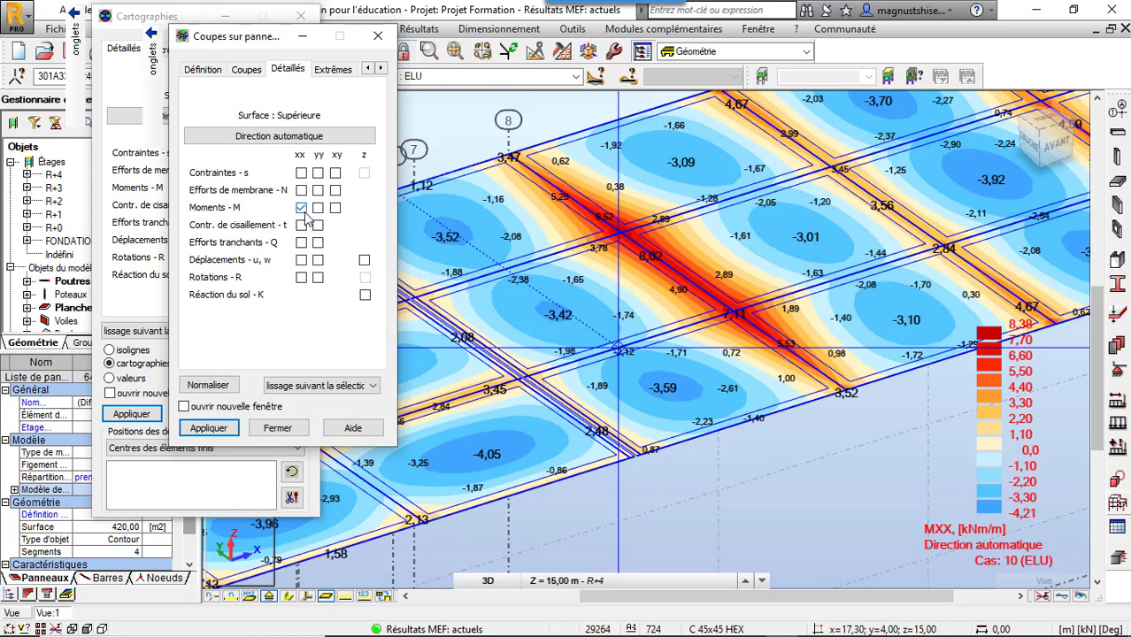
{"action": "left_click", "coordinate": [217, 430]}
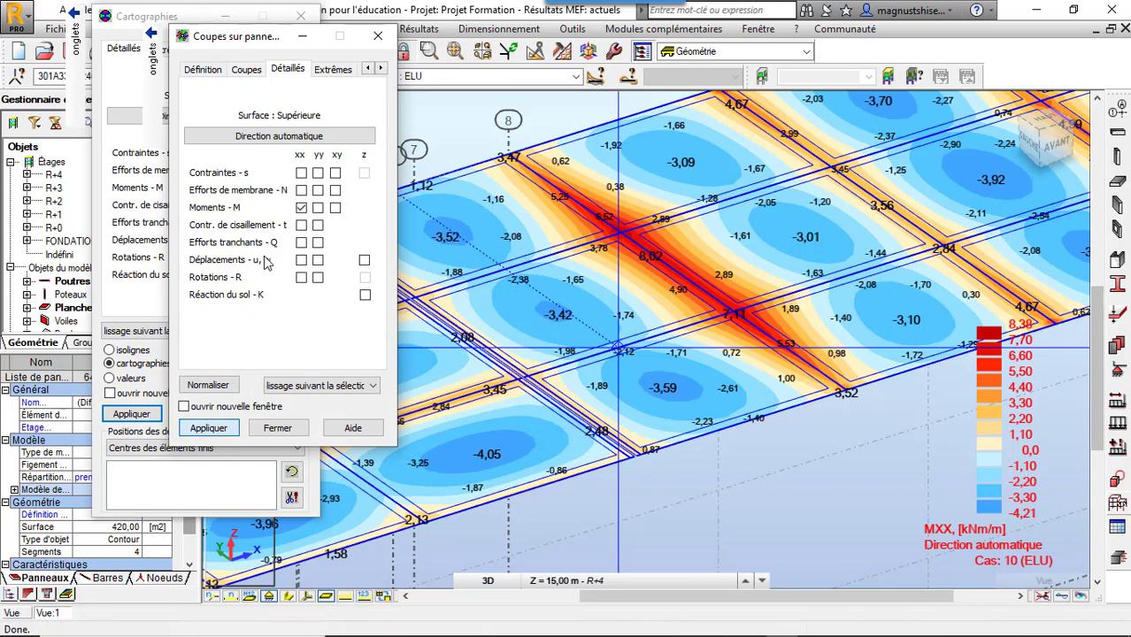
{"action": "left_click", "coordinate": [336, 75]}
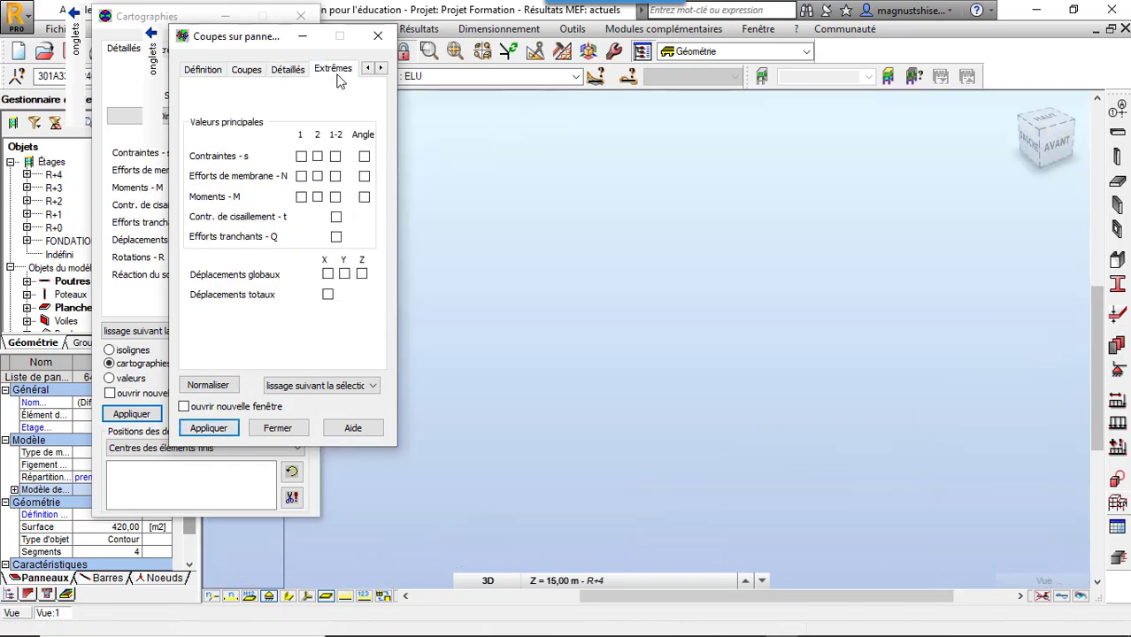
{"action": "left_click", "coordinate": [204, 71]}
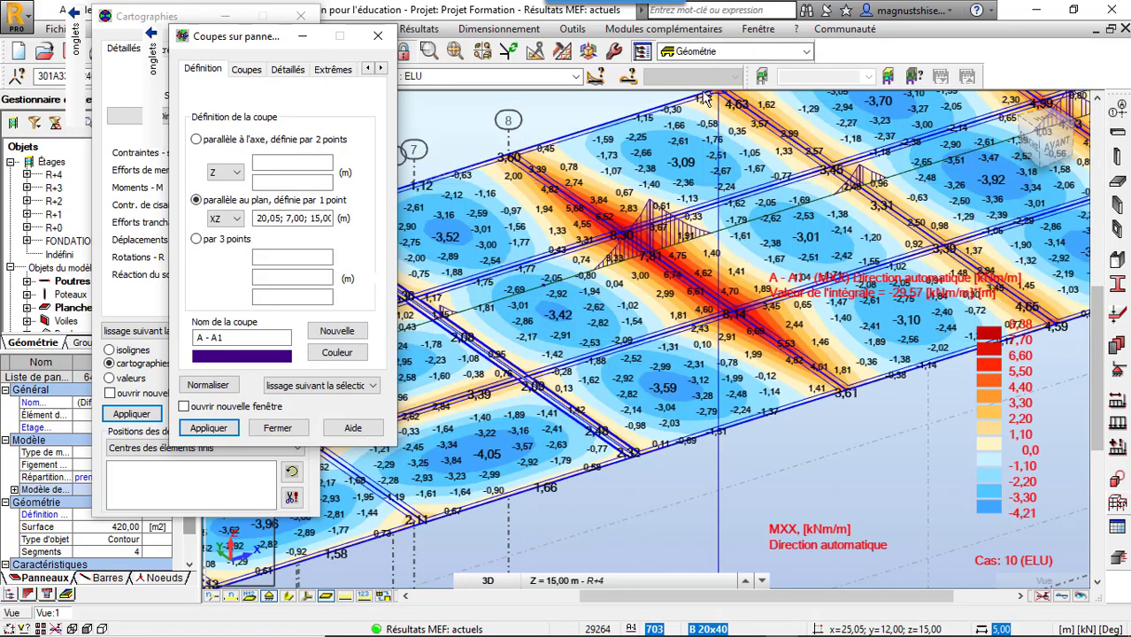
{"action": "scroll", "coordinate": [649, 317], "scroll_direction": "down", "scroll_amount": 3}
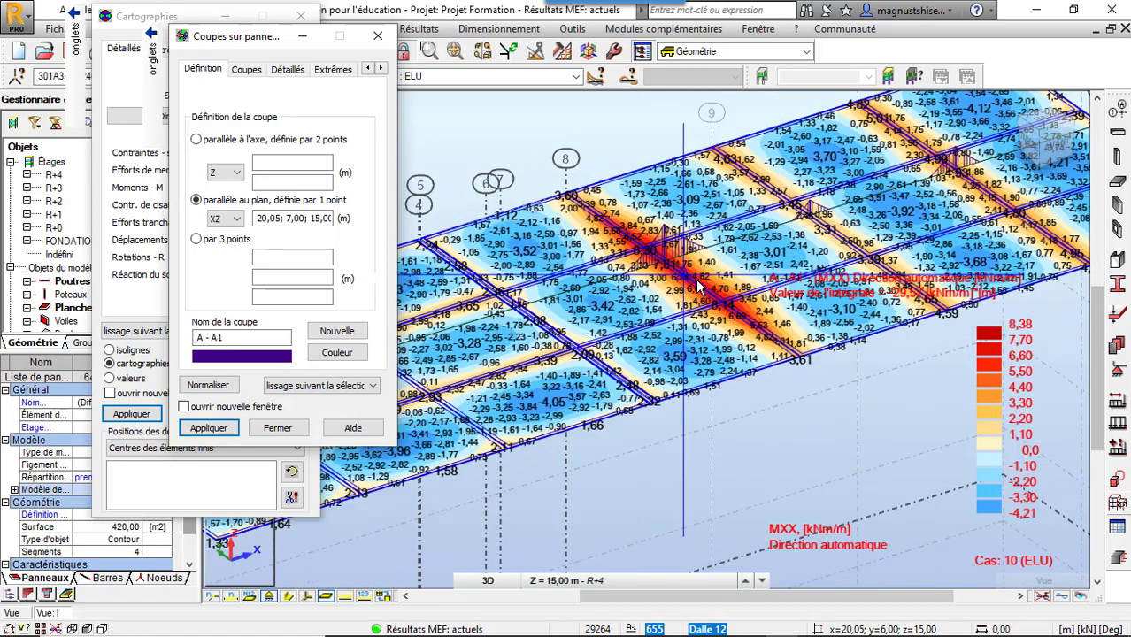
Step: Remove the value descriptions from the xx moment map on the +15,00 level slabs
{"action": "scroll", "coordinate": [695, 257], "scroll_direction": "up", "scroll_amount": 3}
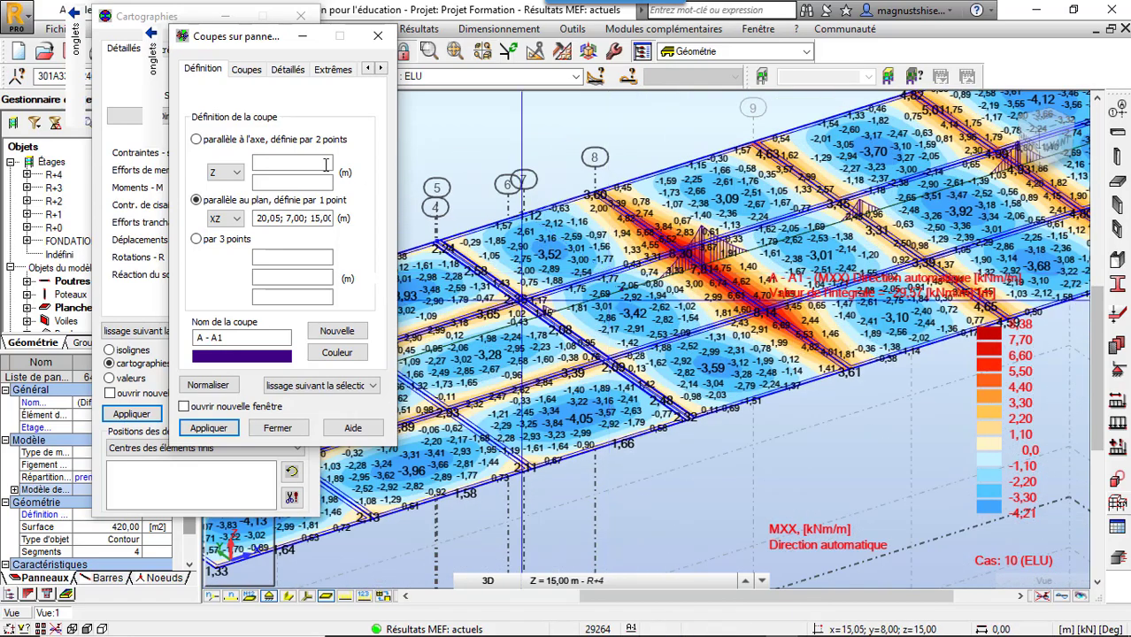
{"action": "left_click_drag", "start_coordinate": [253, 50], "coordinate": [447, 41]}
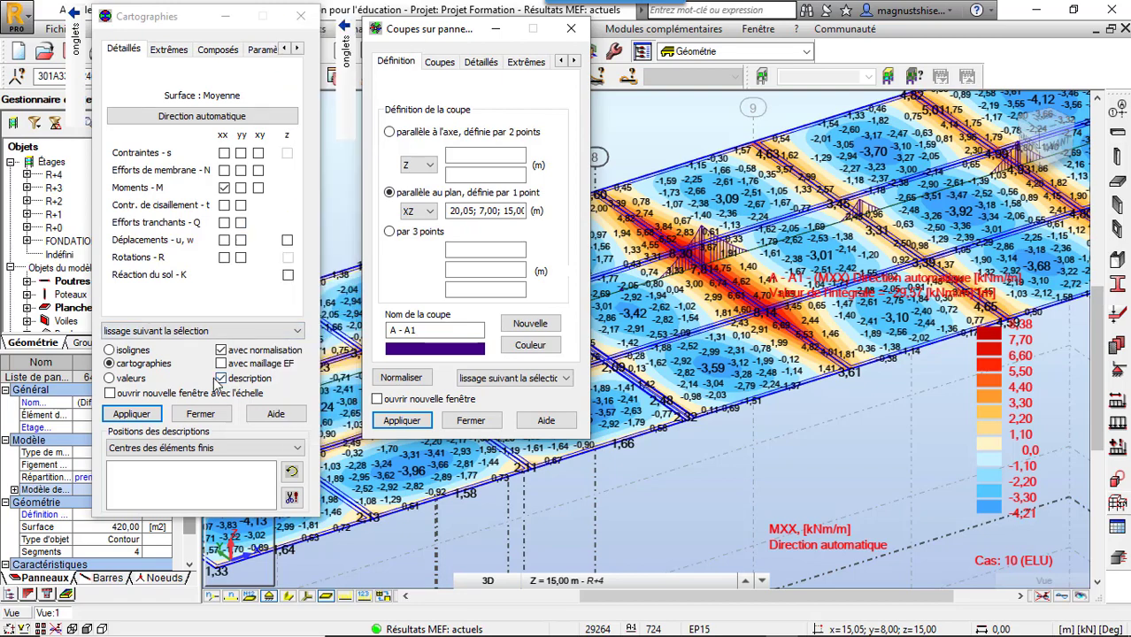
{"action": "left_click", "coordinate": [221, 379]}
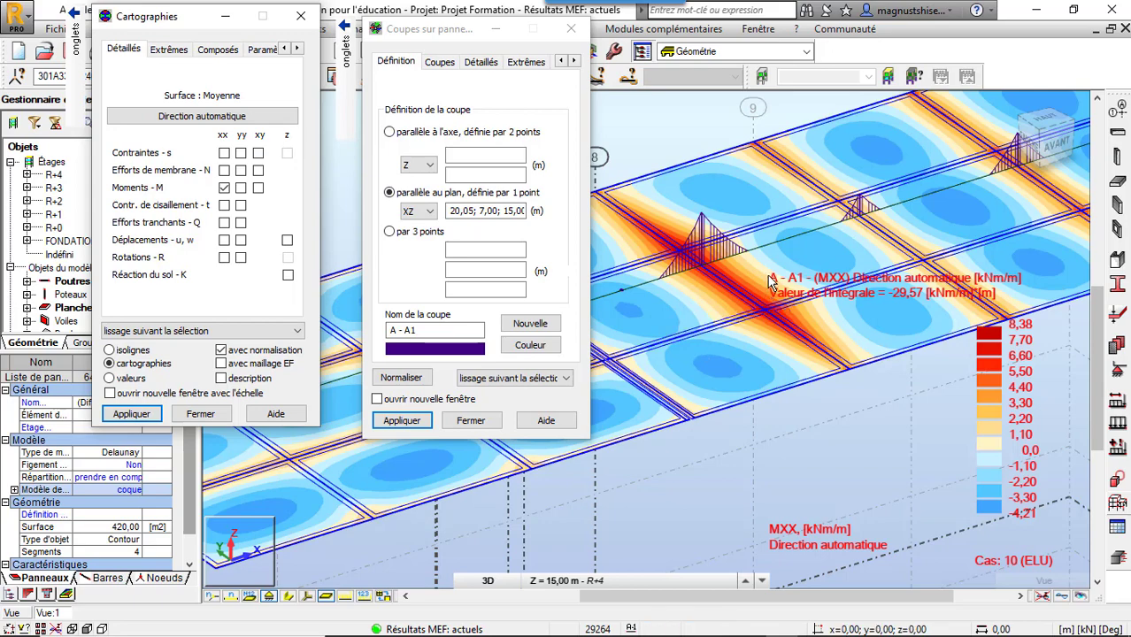
{"action": "left_click_drag", "start_coordinate": [457, 33], "coordinate": [218, 42]}
{"action": "scroll", "coordinate": [626, 232], "scroll_direction": "down", "scroll_amount": 4}
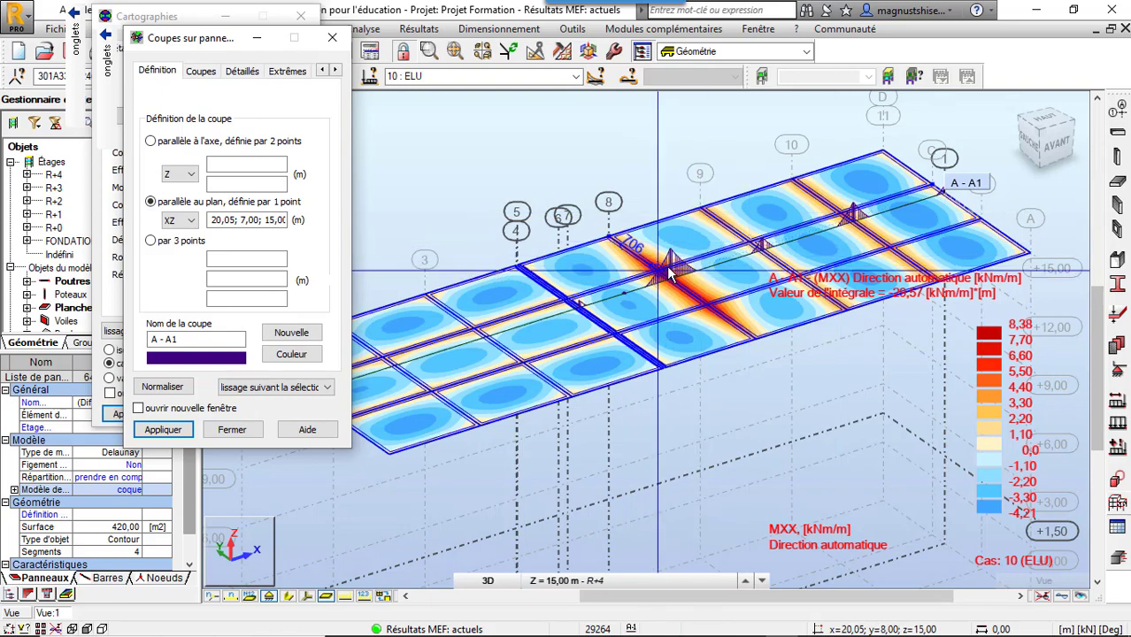
{"action": "scroll", "coordinate": [642, 281], "scroll_direction": "up", "scroll_amount": 3}
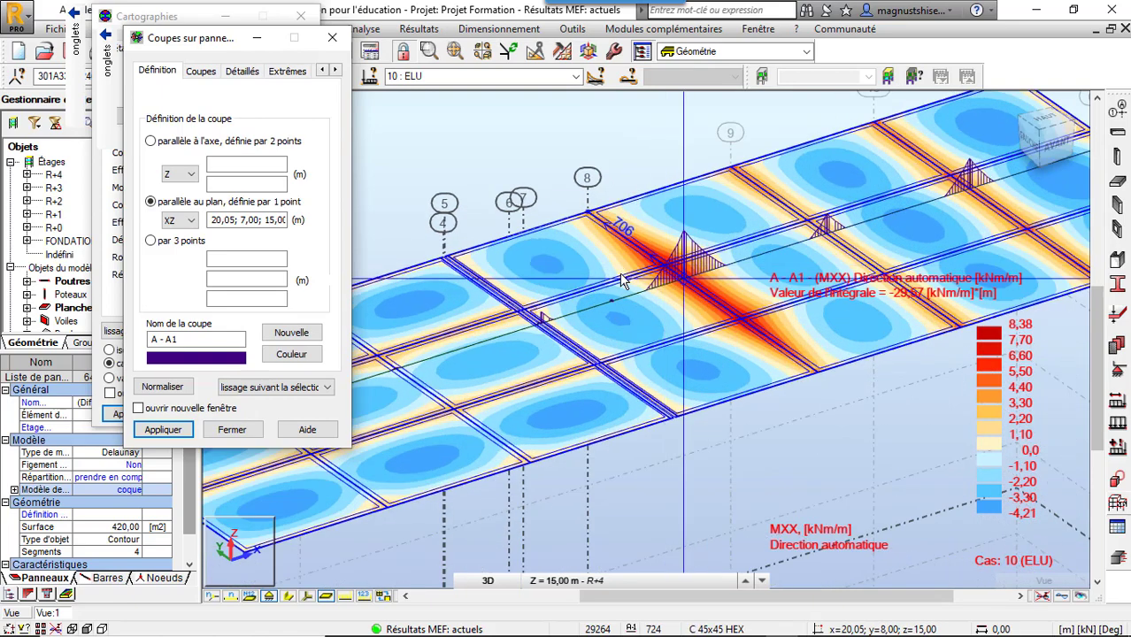
Step: Set the panel cut diagrams to be labelled with value descriptions and apply the setting to cut A - A1
{"action": "left_click", "coordinate": [202, 71]}
{"action": "left_click", "coordinate": [242, 72]}
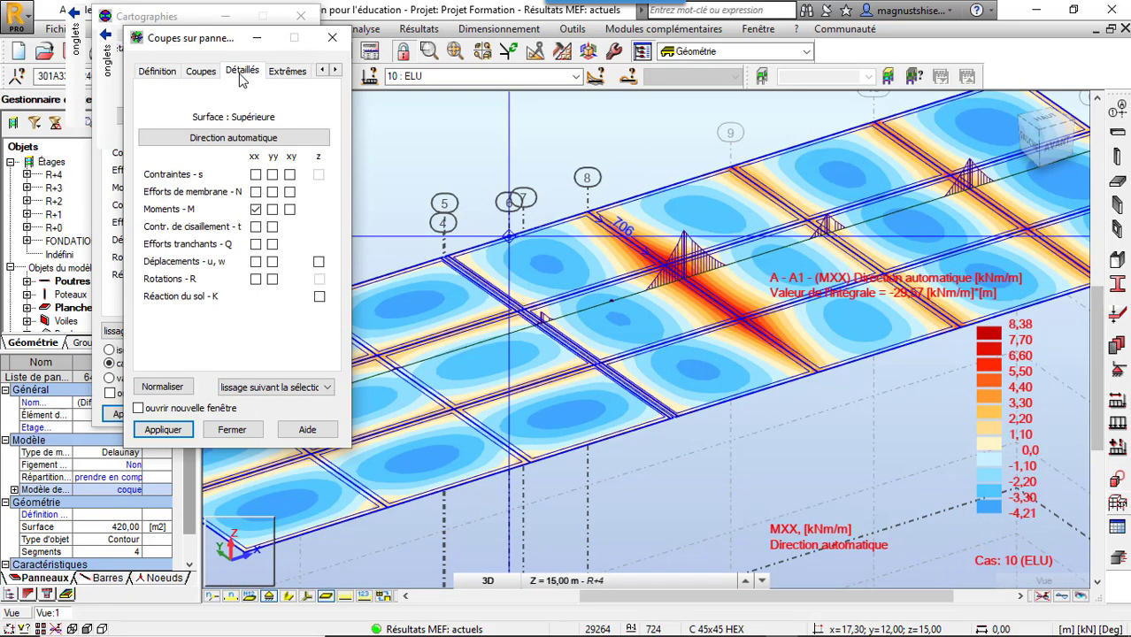
{"action": "left_click", "coordinate": [295, 73]}
{"action": "left_click", "coordinate": [336, 70]}
{"action": "left_click", "coordinate": [335, 70]}
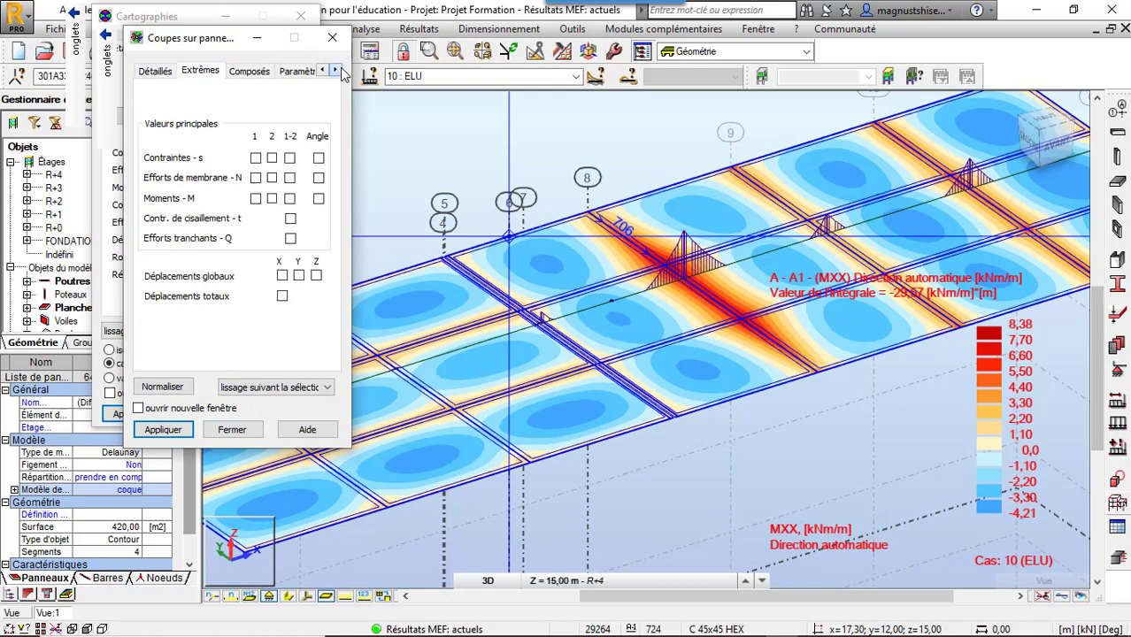
{"action": "left_click", "coordinate": [336, 70]}
{"action": "left_click", "coordinate": [336, 70]}
{"action": "left_click", "coordinate": [213, 72]}
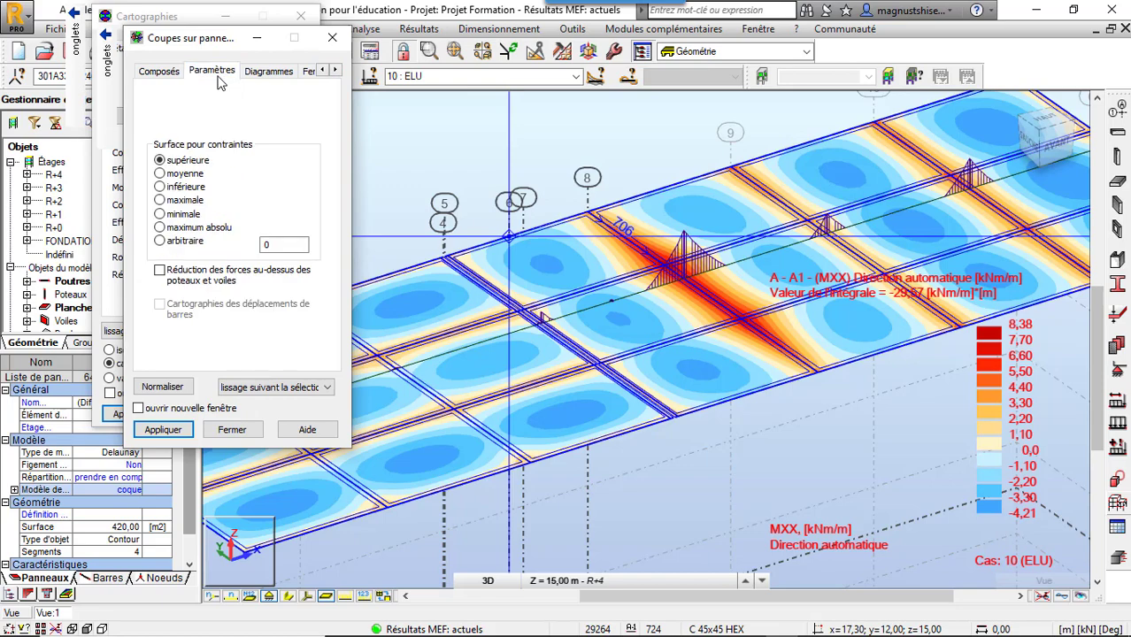
{"action": "left_click", "coordinate": [271, 71]}
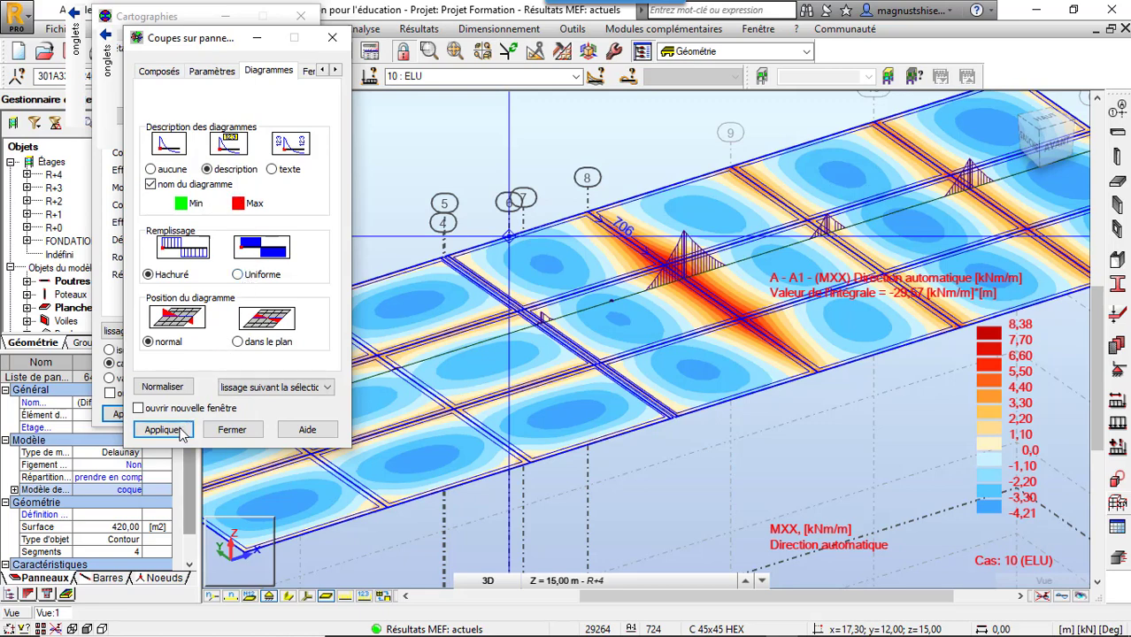
{"action": "left_click", "coordinate": [181, 433]}
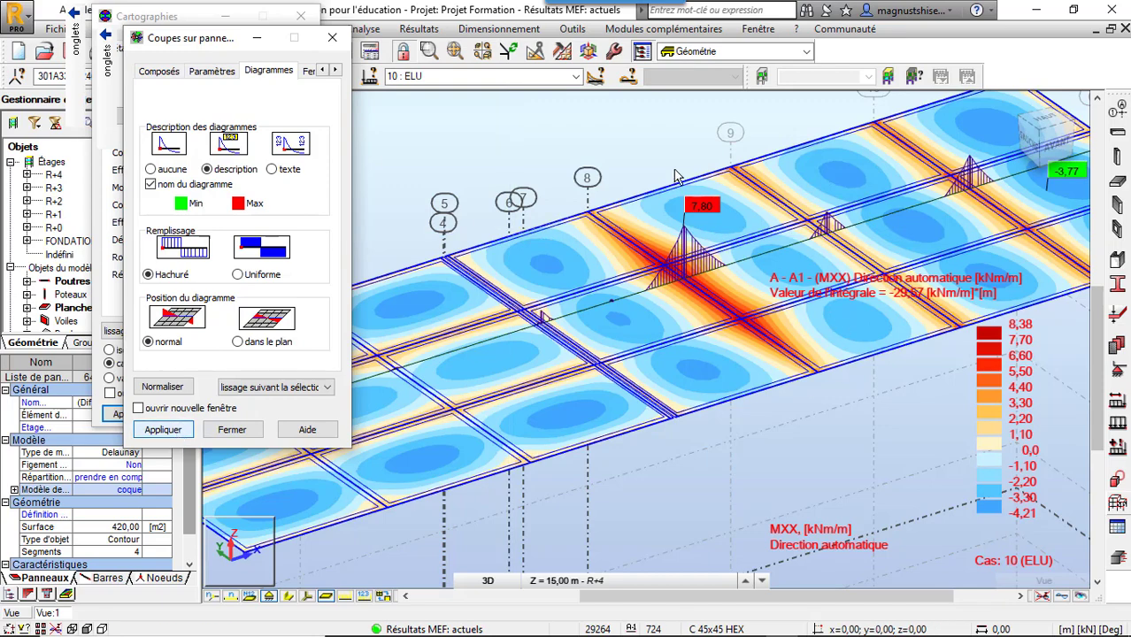
Step: Examine the labelled MXX diagram of cut A - A1 in 3D, focusing on the peak over the axis 8 support
{"action": "left_click", "coordinate": [624, 131]}
{"action": "right_click", "coordinate": [624, 131]}
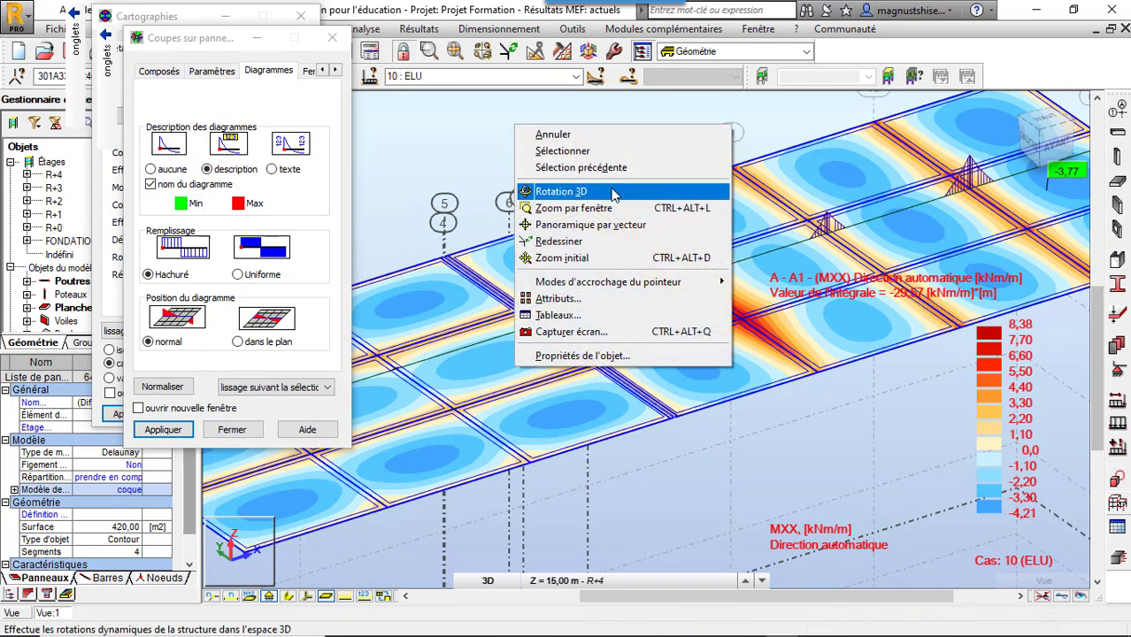
{"action": "left_click", "coordinate": [575, 188]}
{"action": "left_click_drag", "start_coordinate": [575, 188], "coordinate": [573, 278]}
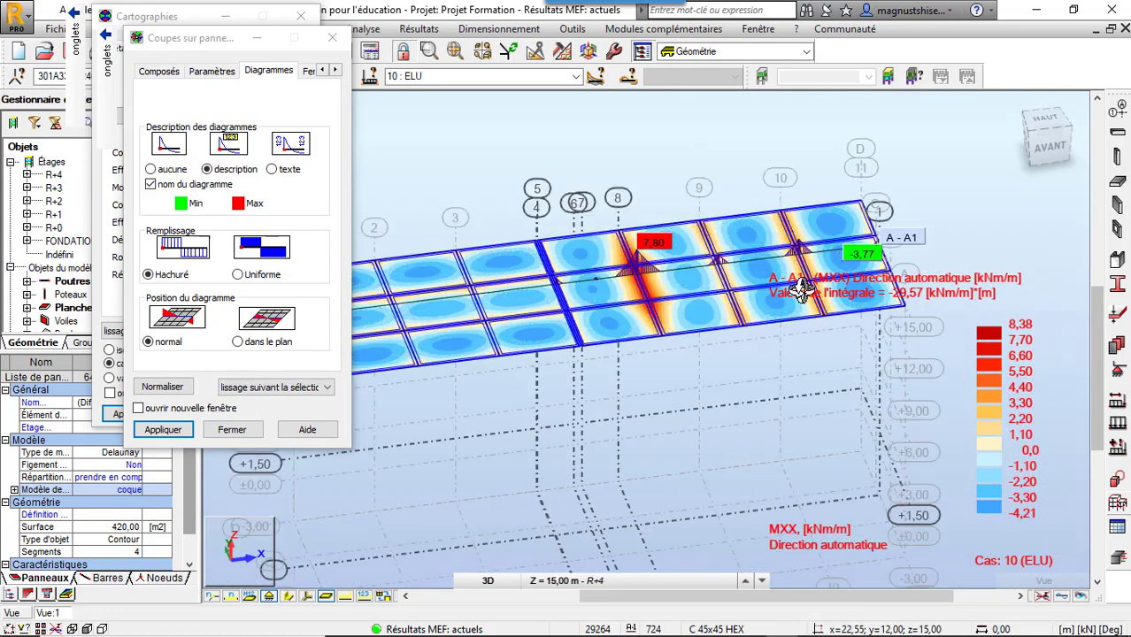
{"action": "scroll", "coordinate": [622, 274], "scroll_direction": "up", "scroll_amount": 2}
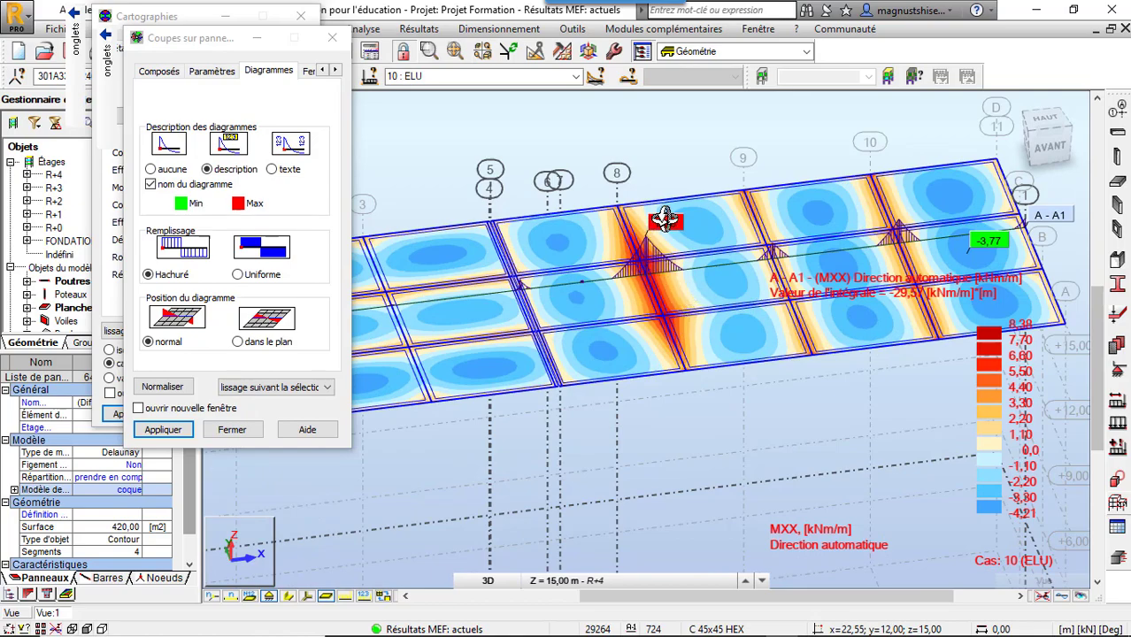
{"action": "scroll", "coordinate": [656, 248], "scroll_direction": "up", "scroll_amount": 2}
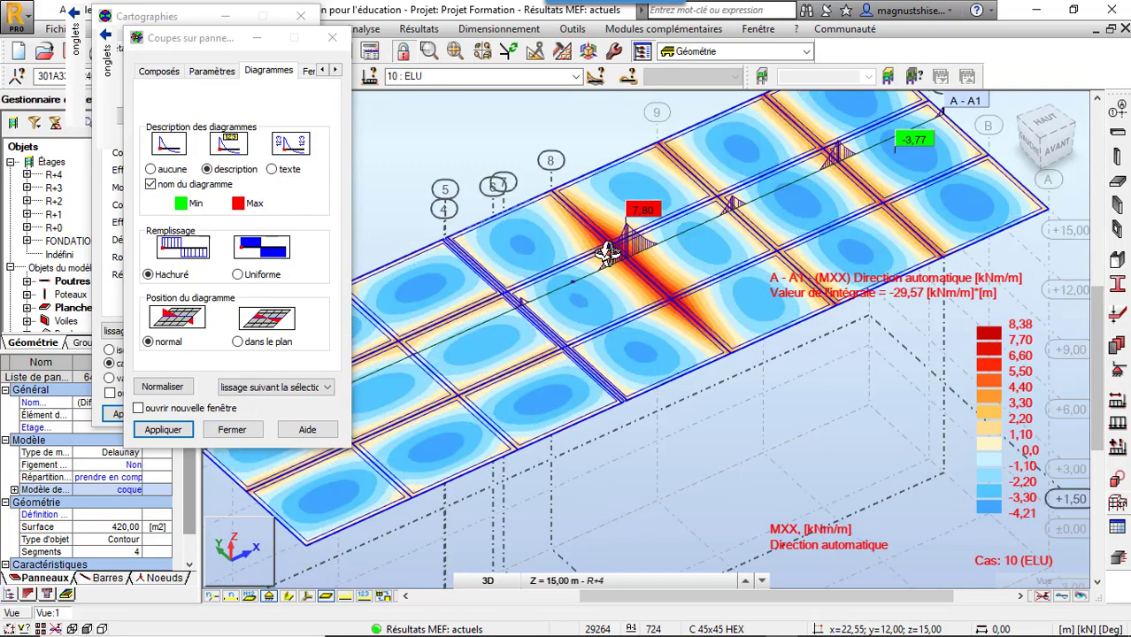
{"action": "scroll", "coordinate": [607, 230], "scroll_direction": "up", "scroll_amount": 3}
{"action": "scroll", "coordinate": [611, 212], "scroll_direction": "up", "scroll_amount": 2}
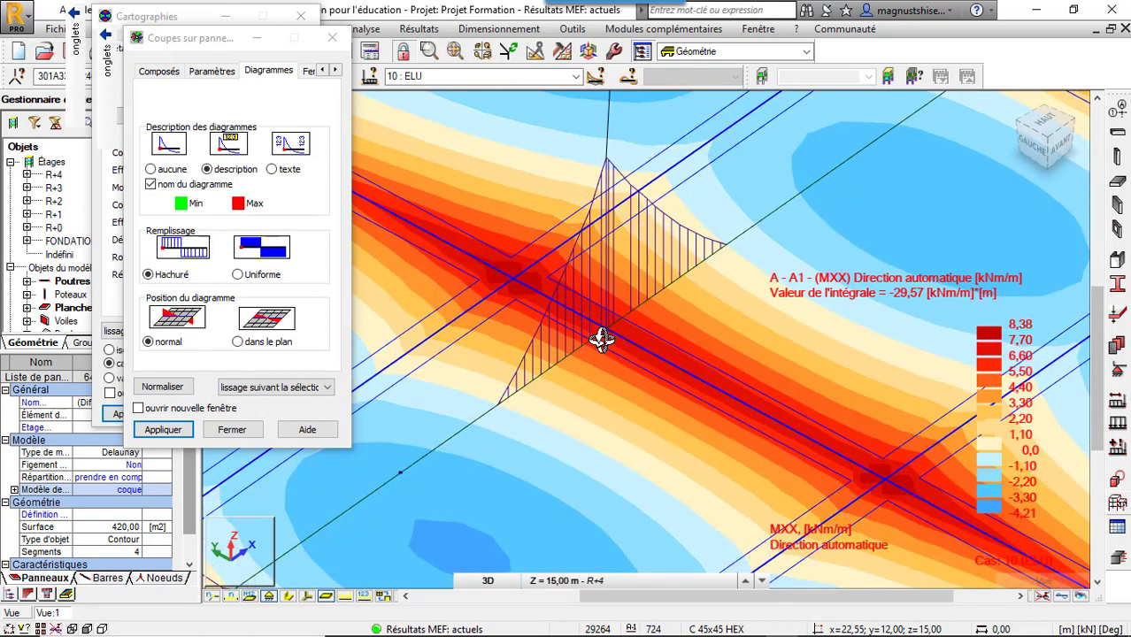
{"action": "scroll", "coordinate": [609, 304], "scroll_direction": "down", "scroll_amount": 2}
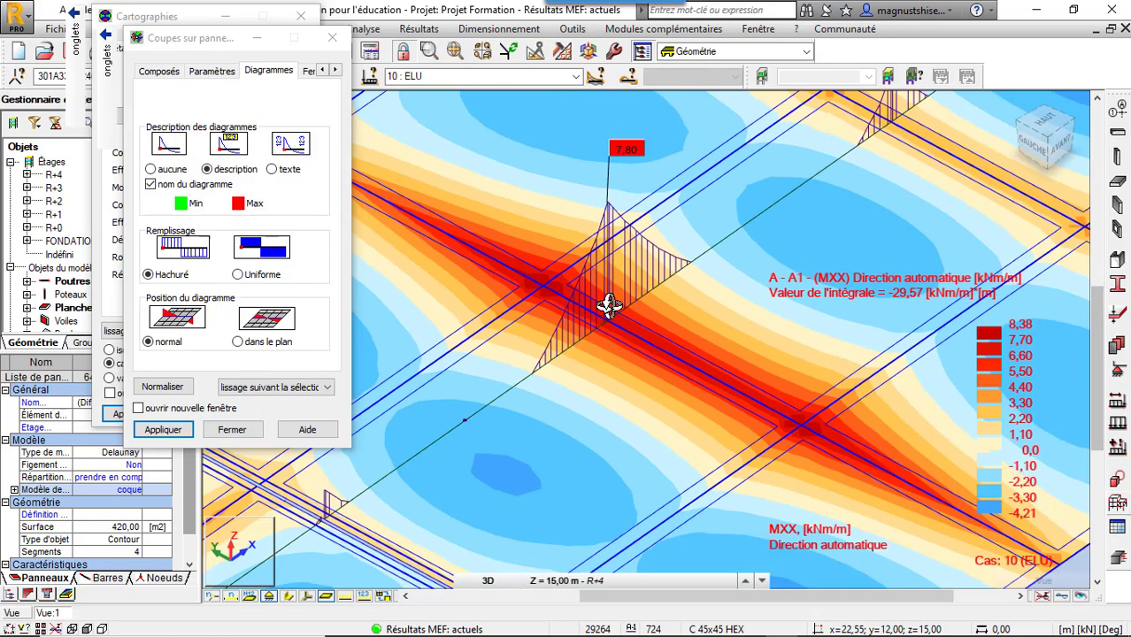
{"action": "scroll", "coordinate": [609, 307], "scroll_direction": "down", "scroll_amount": 1}
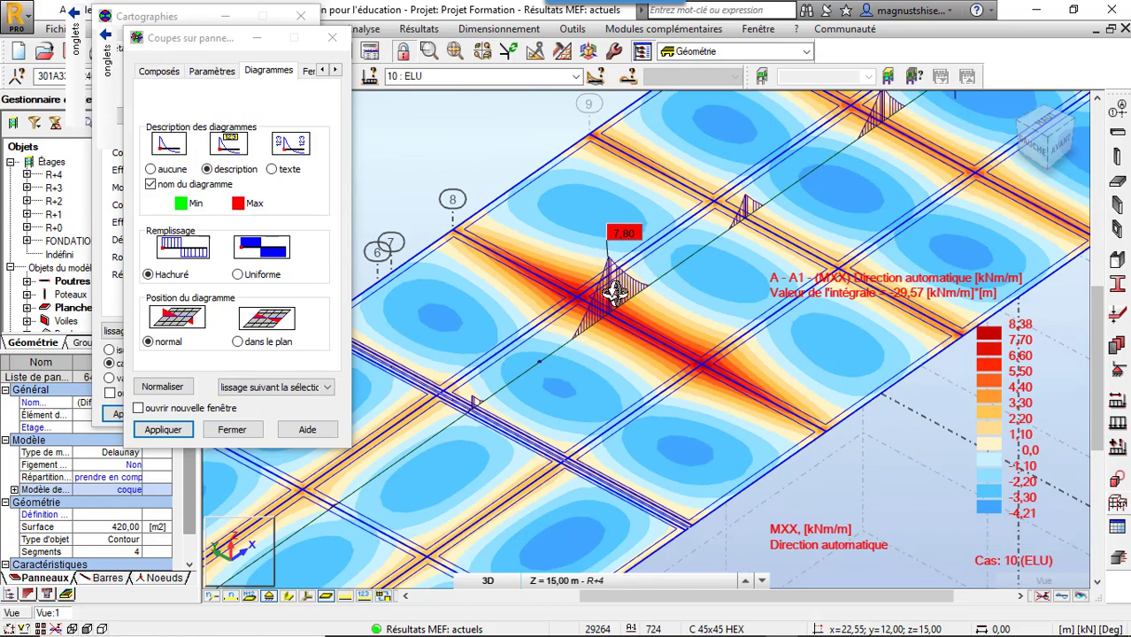
{"action": "scroll", "coordinate": [598, 316], "scroll_direction": "down", "scroll_amount": 2}
Step: Examine the MXX diagram of cut A - A1 in front elevation, comparing the support and span moments
{"action": "left_click_drag", "start_coordinate": [707, 330], "coordinate": [674, 288]}
{"action": "left_click_drag", "start_coordinate": [677, 421], "coordinate": [677, 418]}
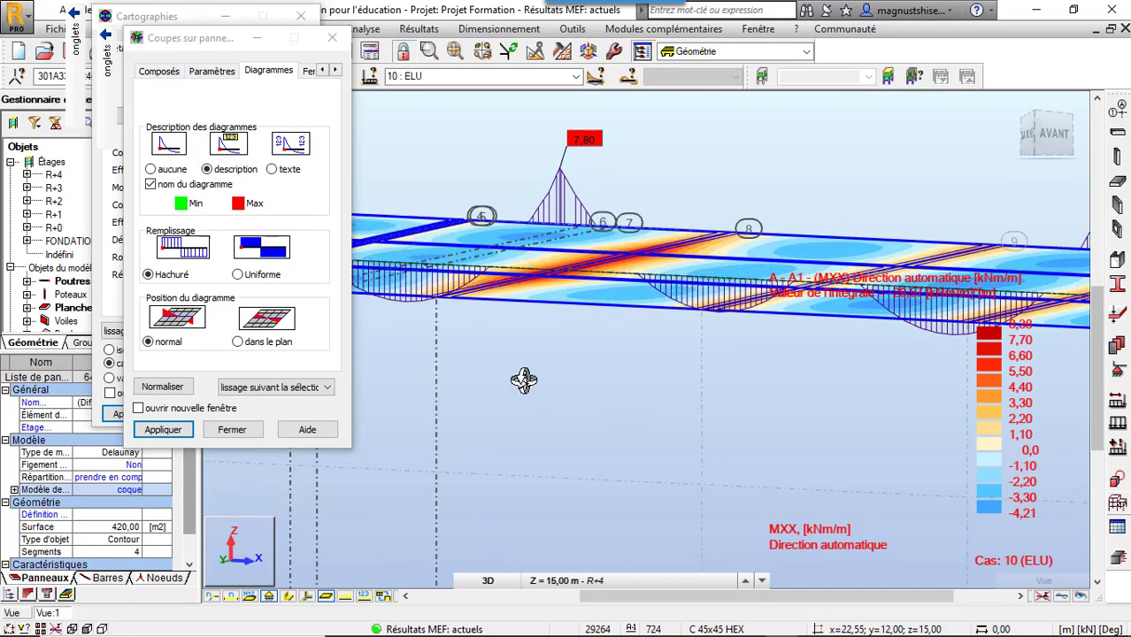
{"action": "left_click_drag", "start_coordinate": [606, 340], "coordinate": [673, 229]}
{"action": "scroll", "coordinate": [780, 231], "scroll_direction": "down", "scroll_amount": 2}
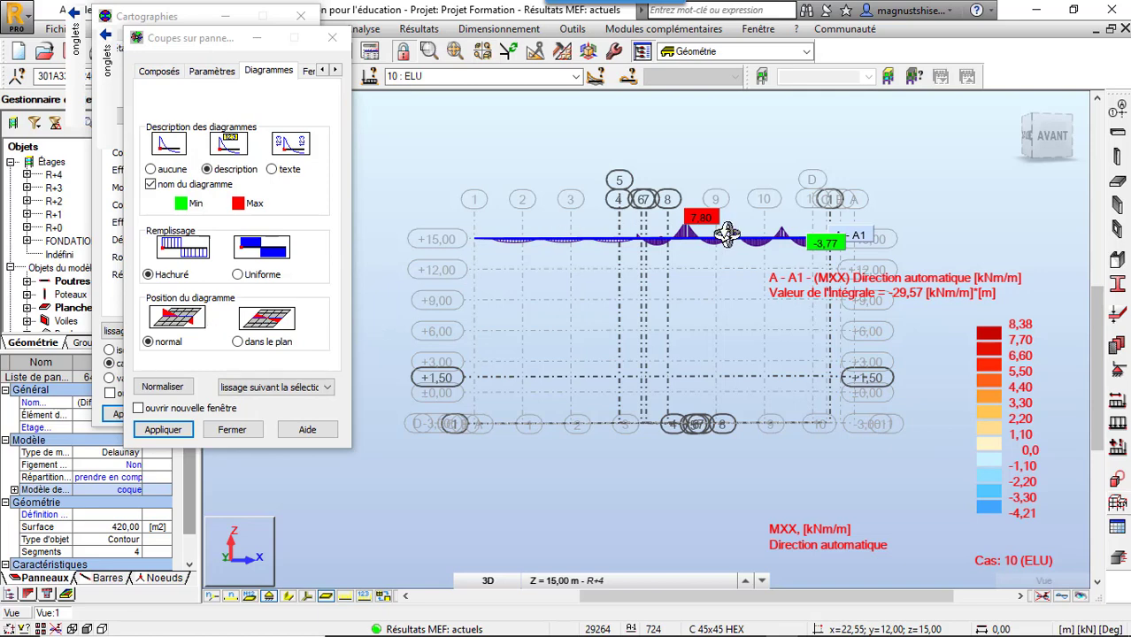
{"action": "scroll", "coordinate": [781, 228], "scroll_direction": "up", "scroll_amount": 2}
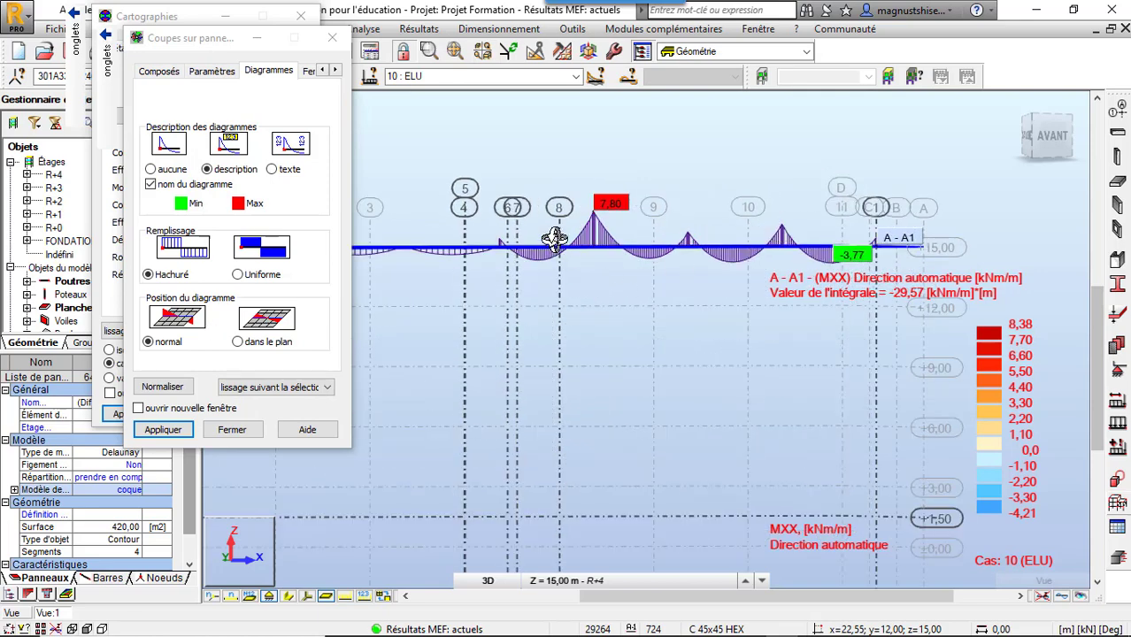
{"action": "scroll", "coordinate": [598, 232], "scroll_direction": "up", "scroll_amount": 2}
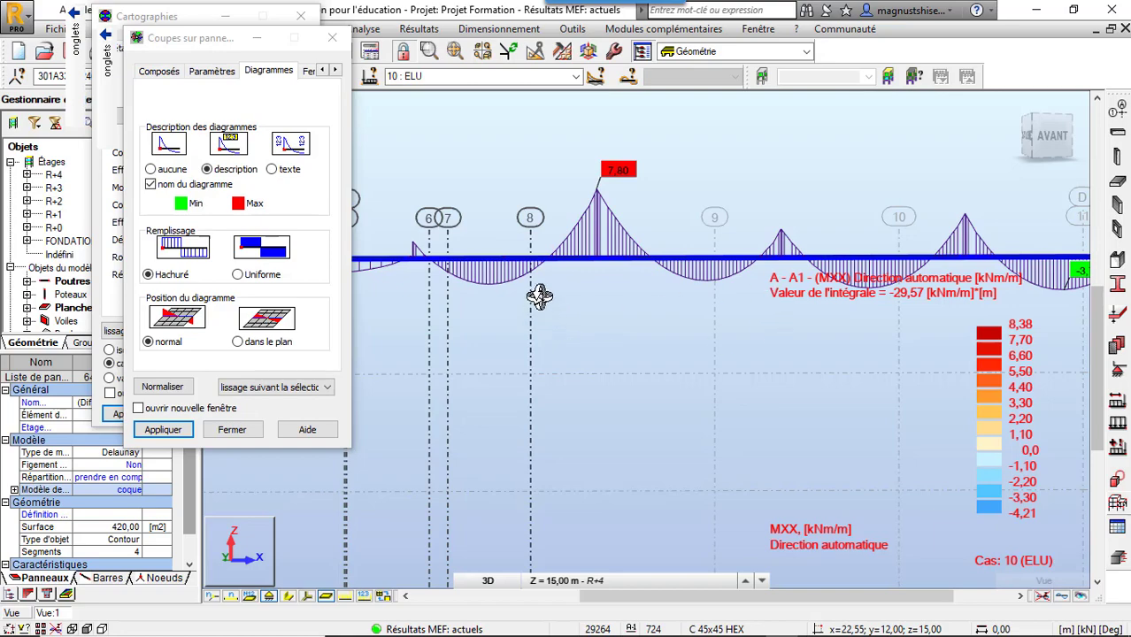
{"action": "scroll", "coordinate": [618, 265], "scroll_direction": "down", "scroll_amount": 5}
{"action": "left_click_drag", "start_coordinate": [581, 172], "coordinate": [600, 285]}
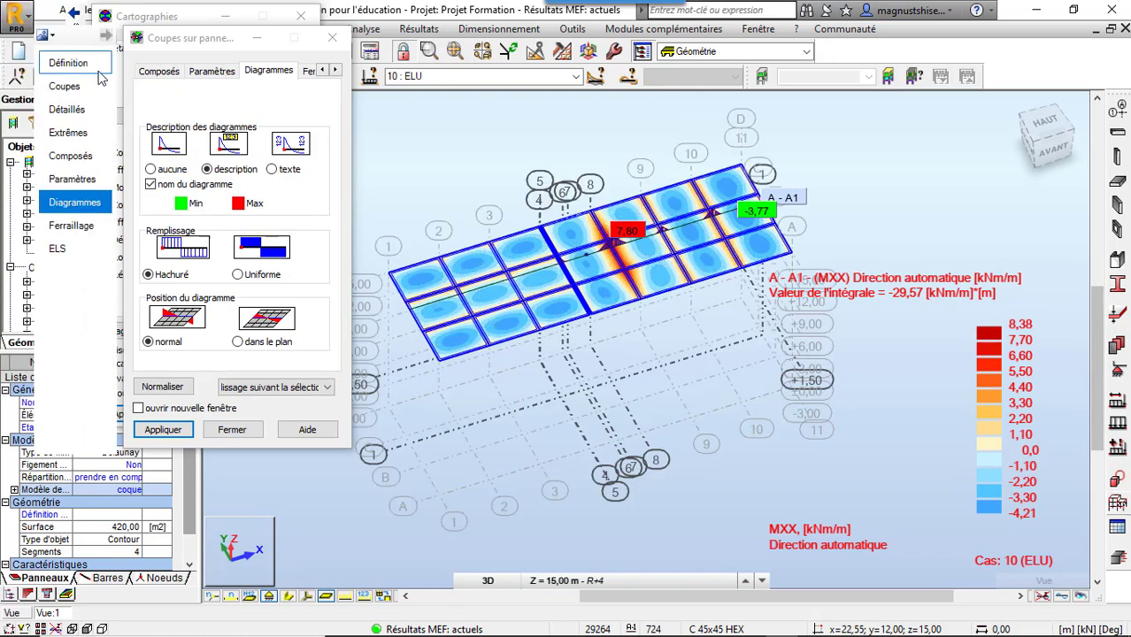
Step: Define a new cut A - A2 parallel to the YZ plane through the axis 8 point 20,05; 12,00; 15,00
{"action": "left_click", "coordinate": [71, 64]}
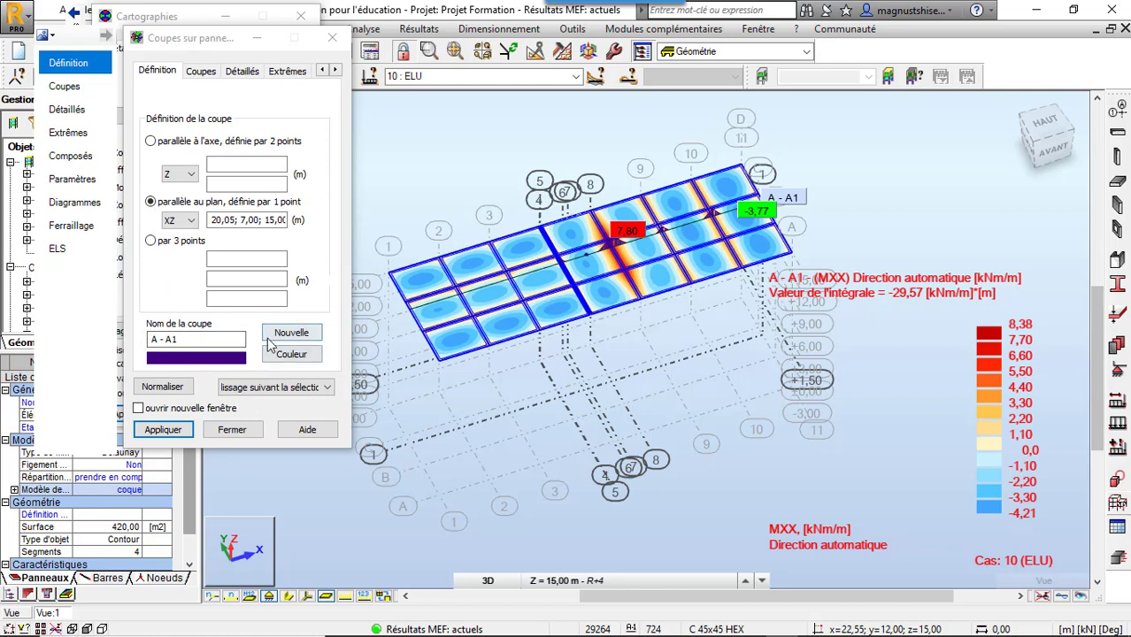
{"action": "left_click", "coordinate": [299, 337]}
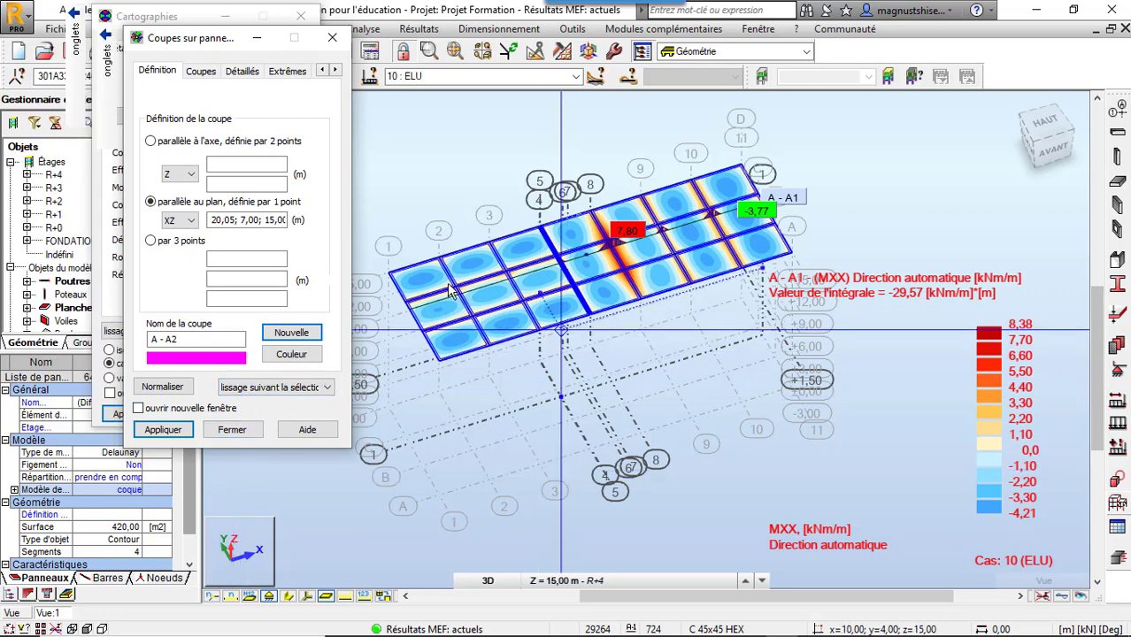
{"action": "left_click", "coordinate": [192, 221]}
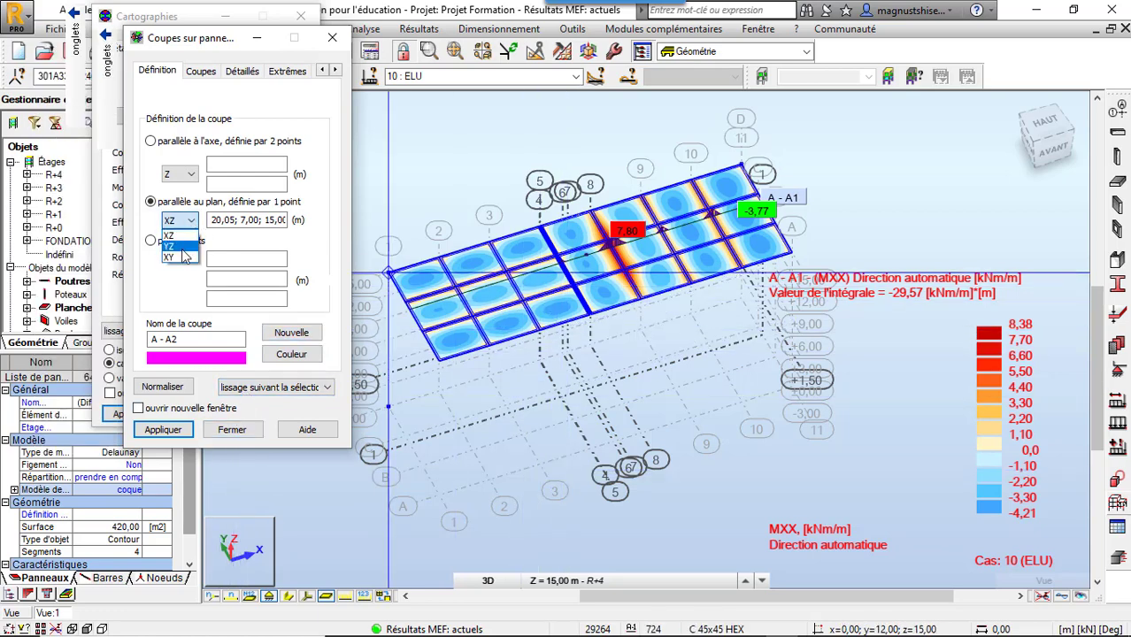
{"action": "left_click", "coordinate": [180, 251]}
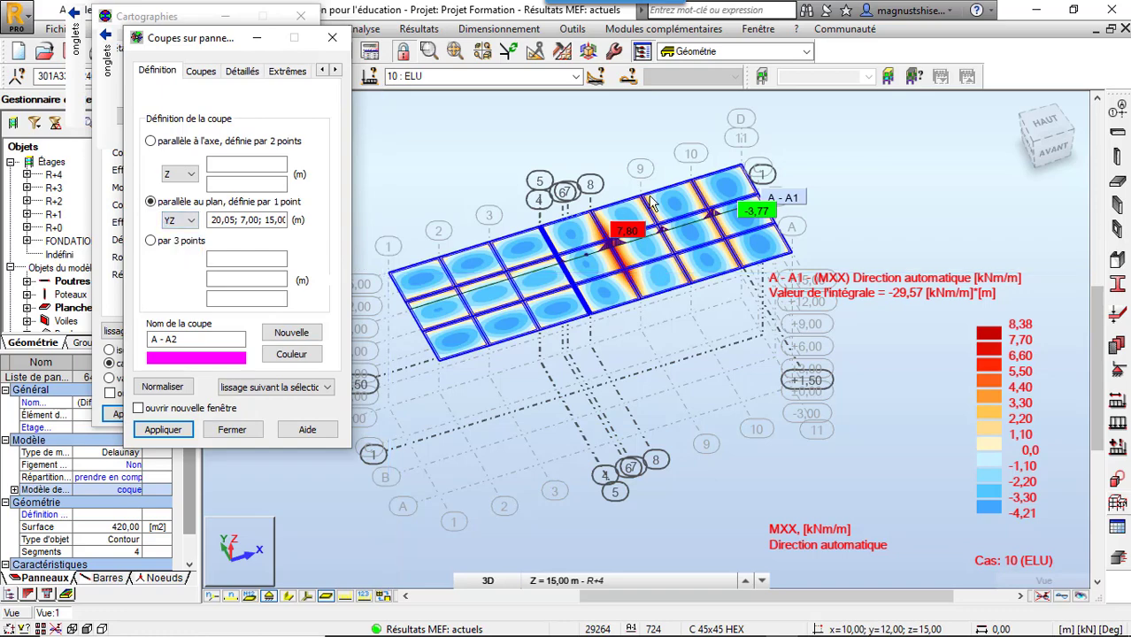
{"action": "scroll", "coordinate": [600, 232], "scroll_direction": "up", "scroll_amount": 1}
{"action": "scroll", "coordinate": [601, 232], "scroll_direction": "up", "scroll_amount": 1}
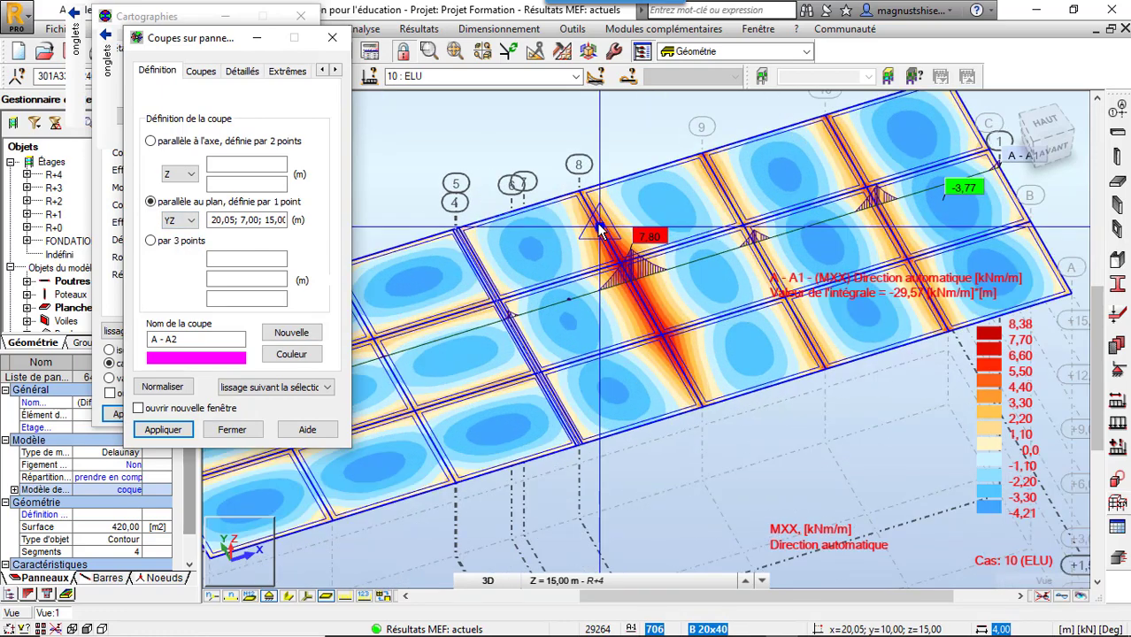
{"action": "scroll", "coordinate": [598, 238], "scroll_direction": "up", "scroll_amount": 2}
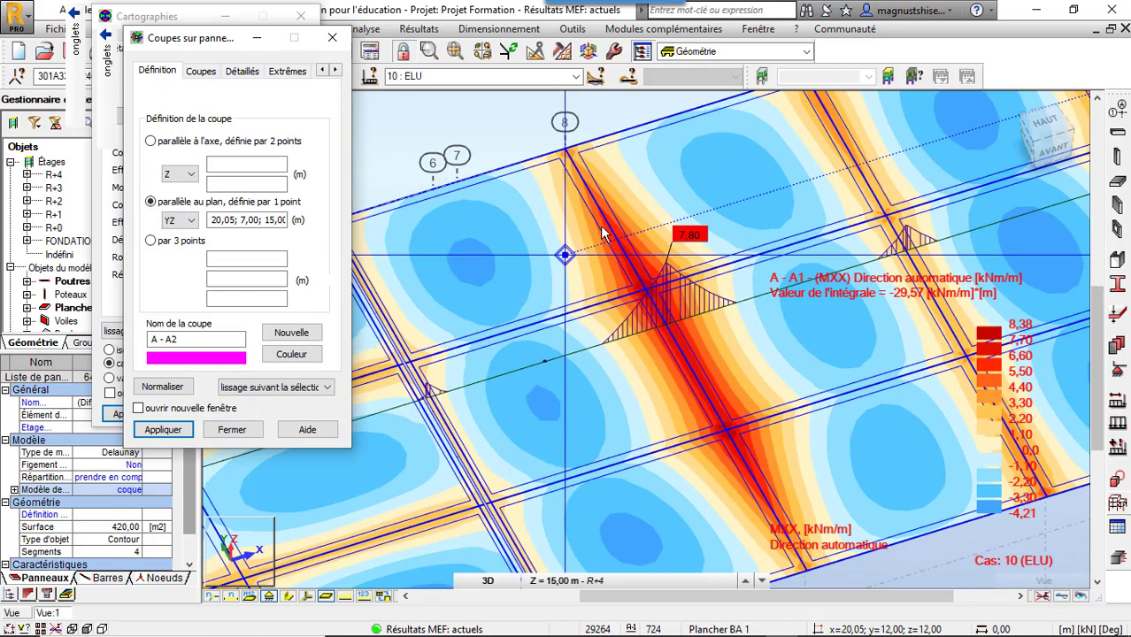
{"action": "scroll", "coordinate": [554, 155], "scroll_direction": "up", "scroll_amount": 2}
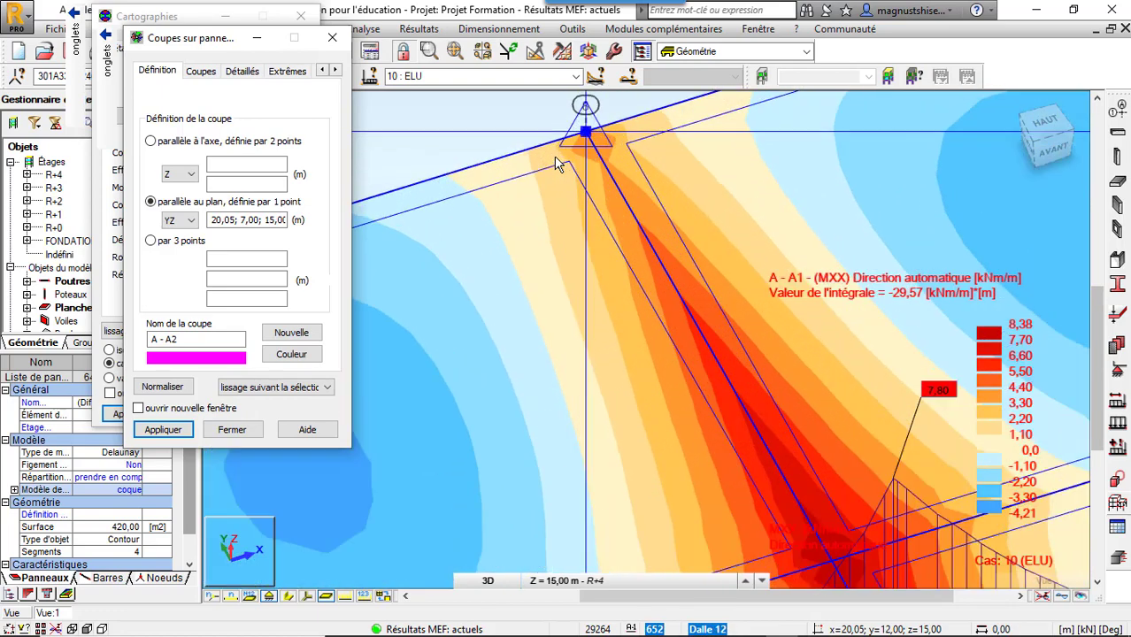
{"action": "scroll", "coordinate": [556, 165], "scroll_direction": "down", "scroll_amount": 2}
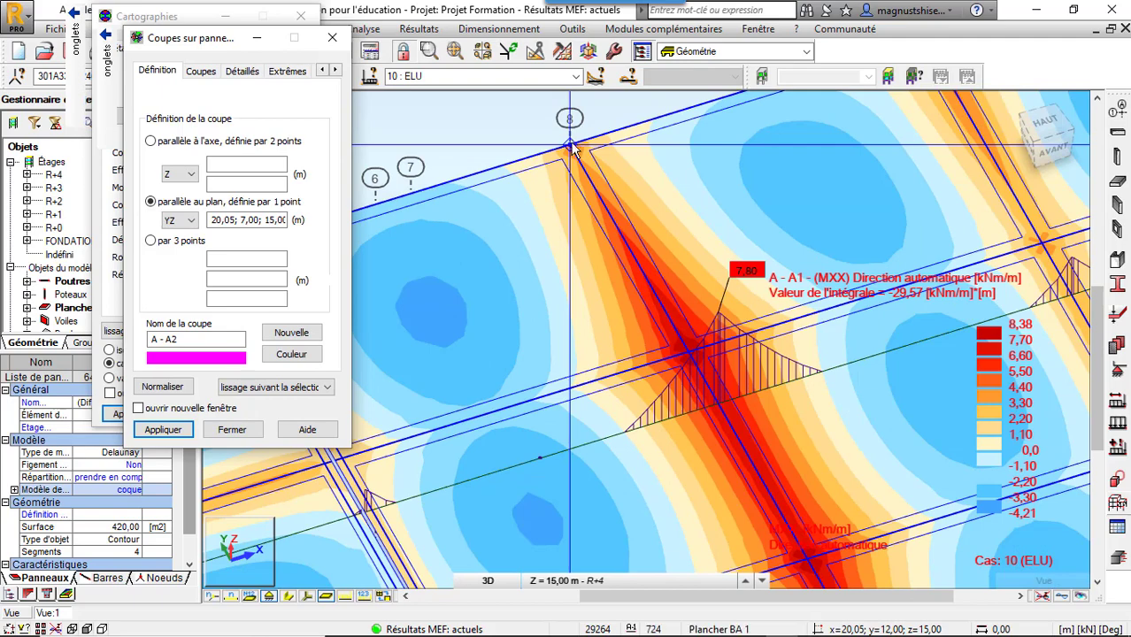
{"action": "left_click", "coordinate": [575, 151]}
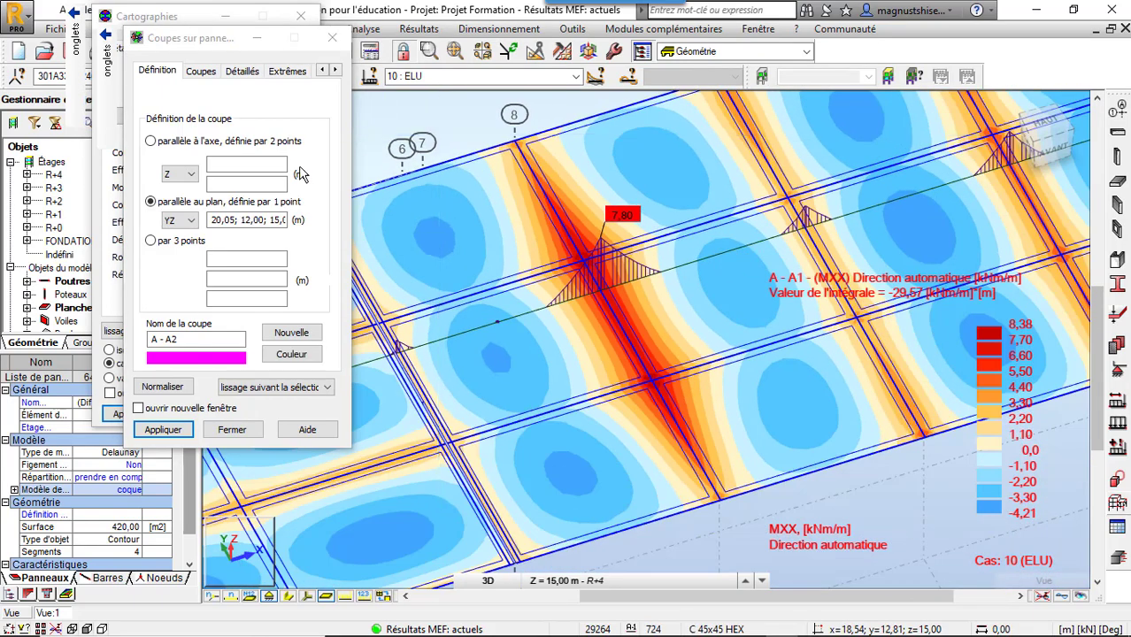
Step: Display the yy moment diagram along cut A - A2 and examine its peaks over the supports on axis 8
{"action": "left_click", "coordinate": [201, 71]}
{"action": "left_click", "coordinate": [241, 71]}
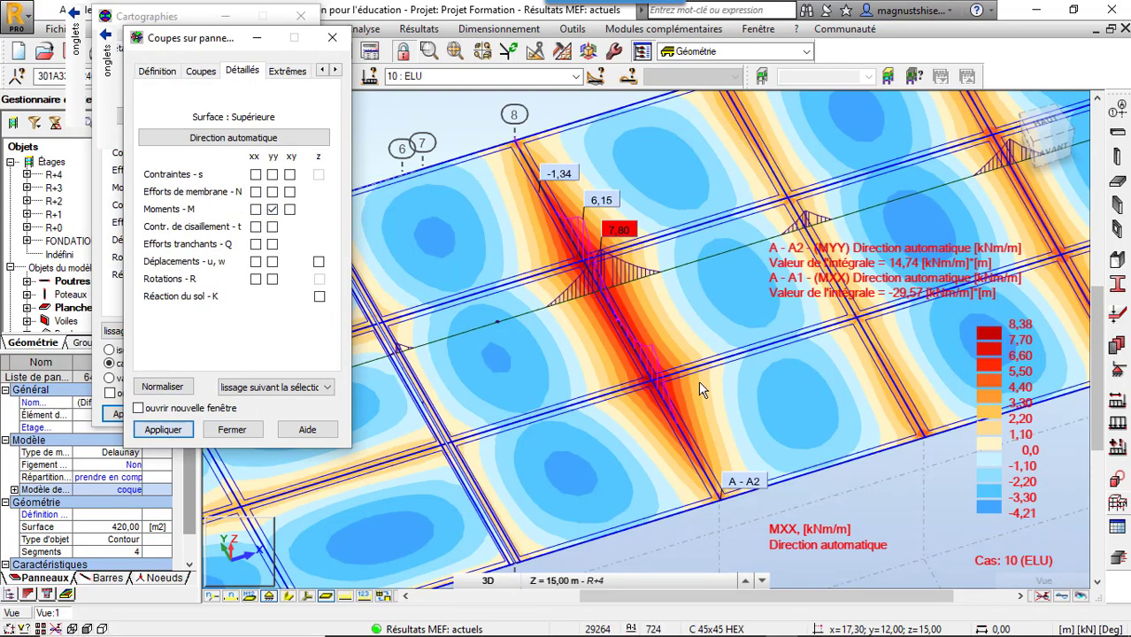
{"action": "scroll", "coordinate": [704, 379], "scroll_direction": "down", "scroll_amount": 3}
{"action": "right_click", "coordinate": [434, 216]}
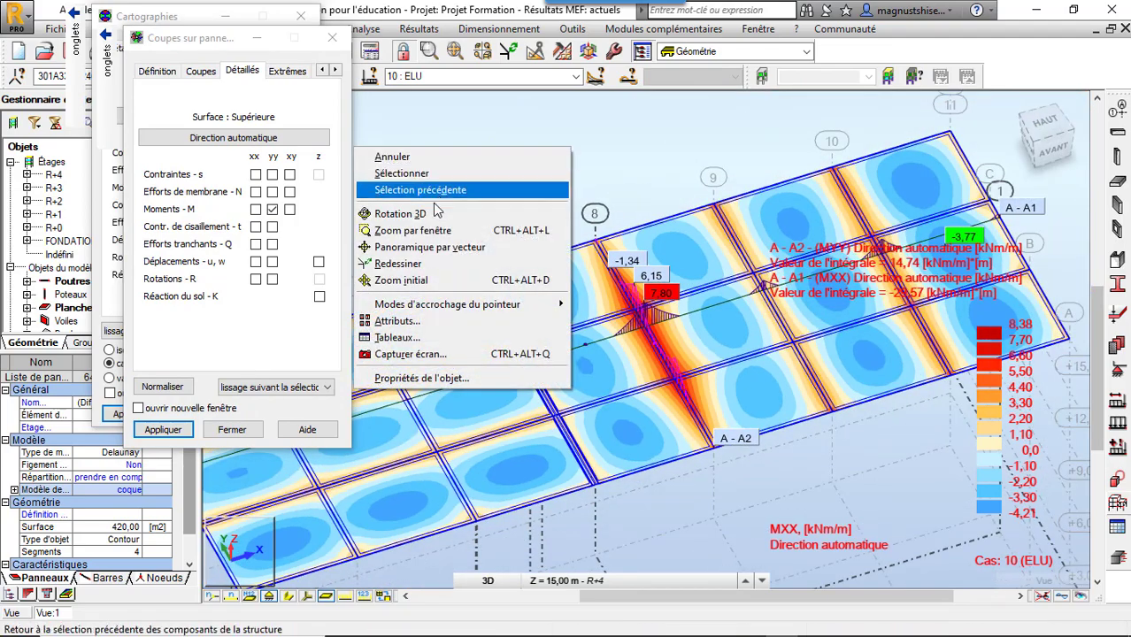
{"action": "left_click", "coordinate": [460, 283]}
{"action": "left_click_drag", "start_coordinate": [425, 212], "coordinate": [495, 180]}
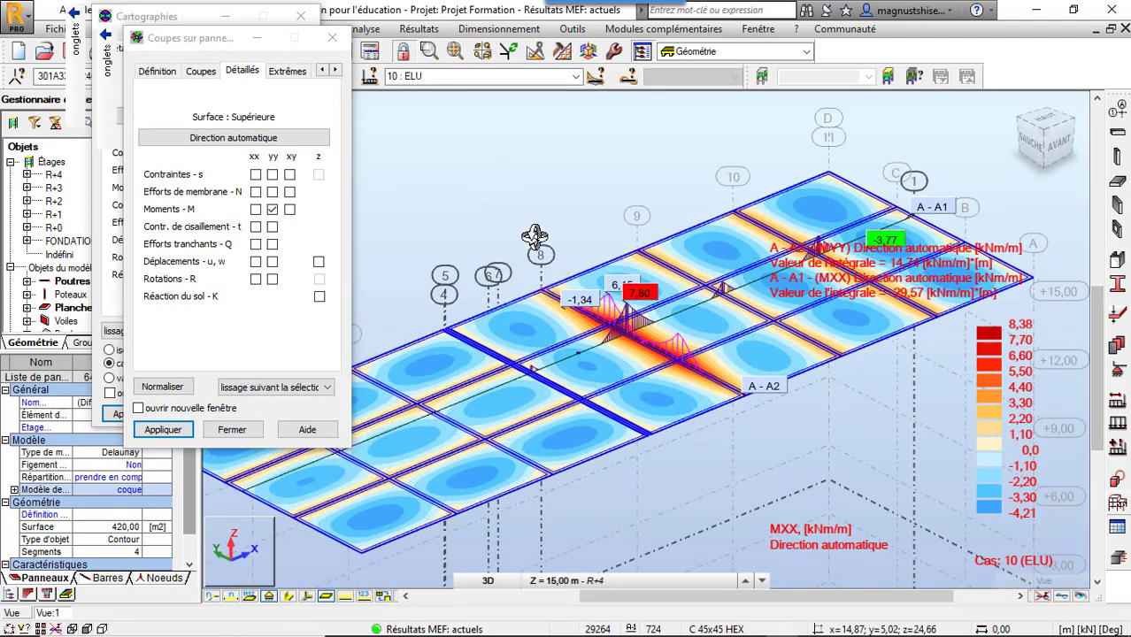
{"action": "scroll", "coordinate": [553, 283], "scroll_direction": "up", "scroll_amount": 4}
{"action": "scroll", "coordinate": [783, 451], "scroll_direction": "up", "scroll_amount": 3}
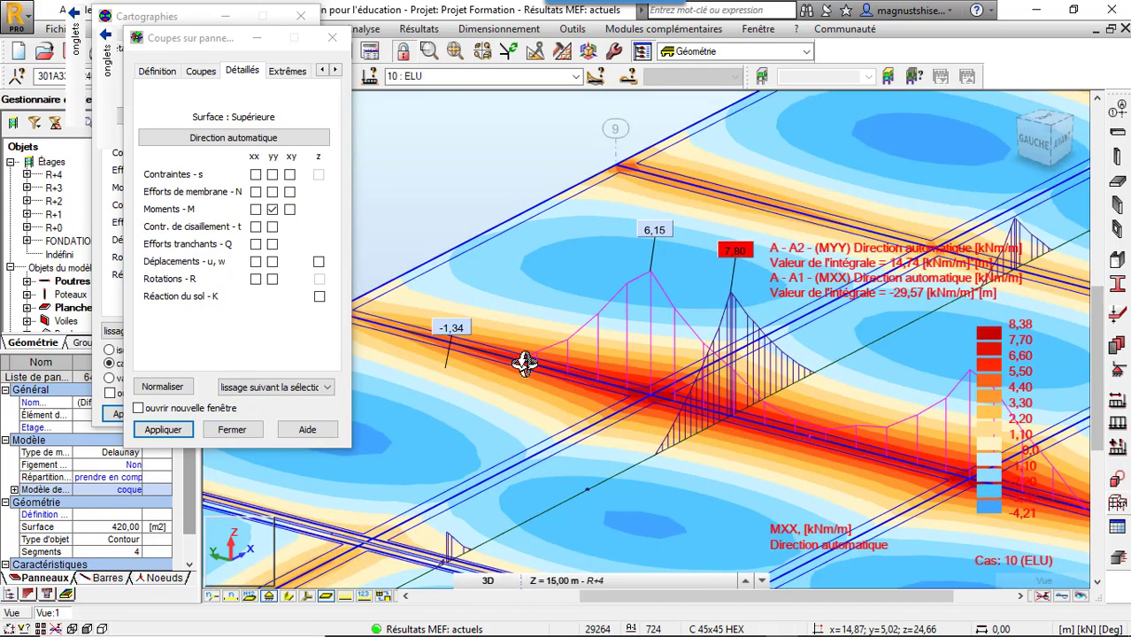
Step: Examine the MXX and MYY diagrams of cuts A - A1 and A - A2 together in 3D across the +15,00 slabs
{"action": "scroll", "coordinate": [563, 245], "scroll_direction": "down", "scroll_amount": 3}
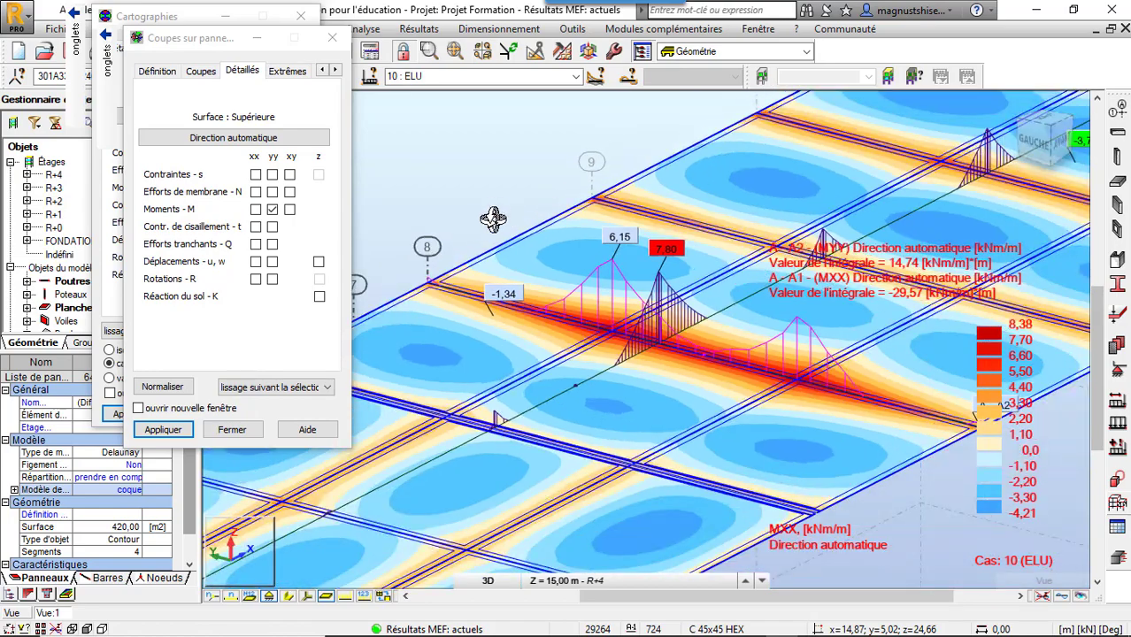
{"action": "left_click_drag", "start_coordinate": [711, 371], "coordinate": [649, 379]}
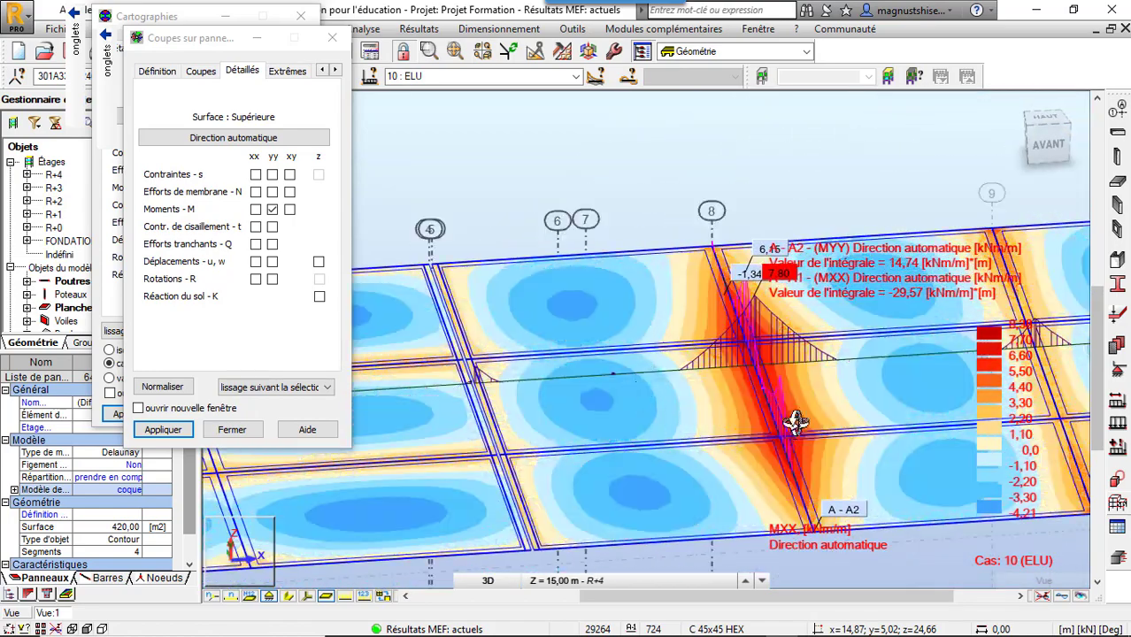
{"action": "left_click_drag", "start_coordinate": [760, 425], "coordinate": [771, 425]}
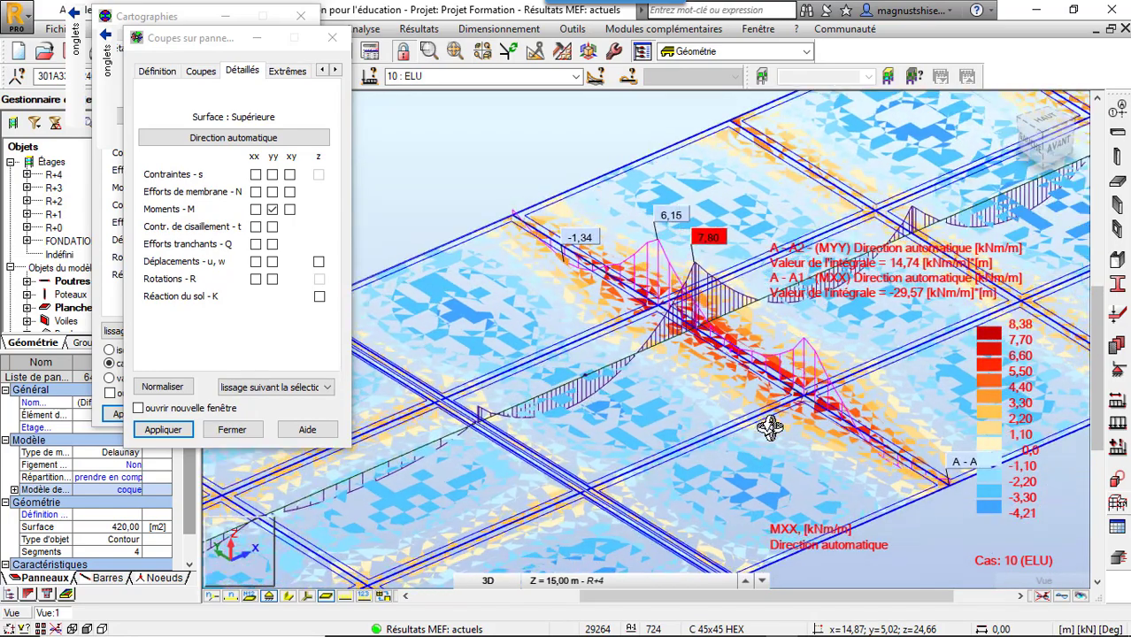
{"action": "scroll", "coordinate": [654, 352], "scroll_direction": "down", "scroll_amount": 5}
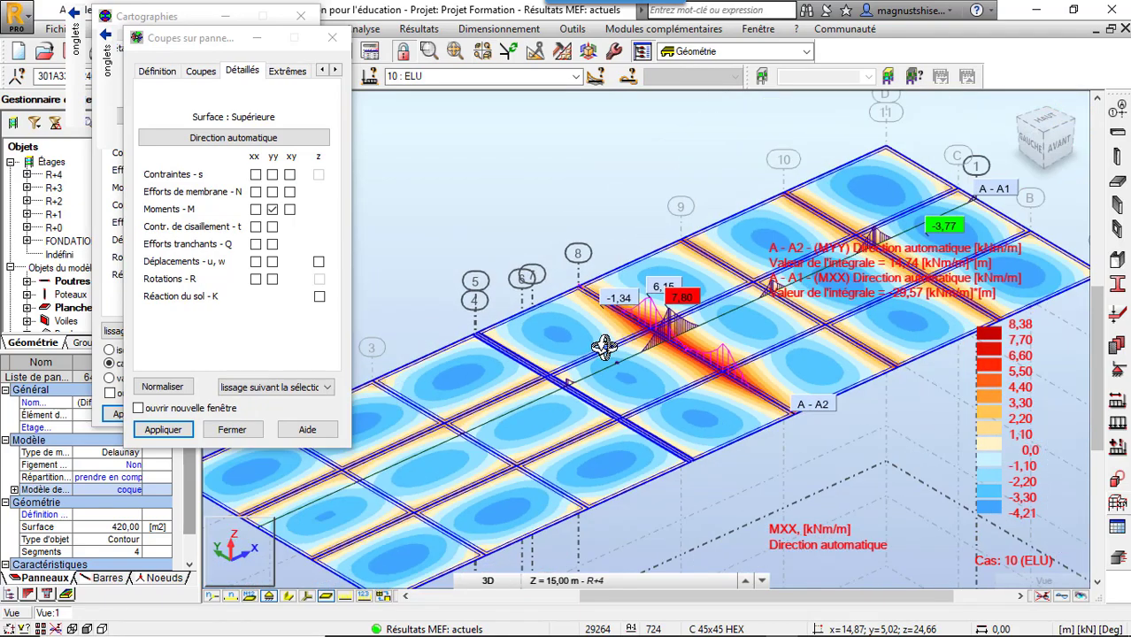
{"action": "left_click_drag", "start_coordinate": [726, 434], "coordinate": [717, 432]}
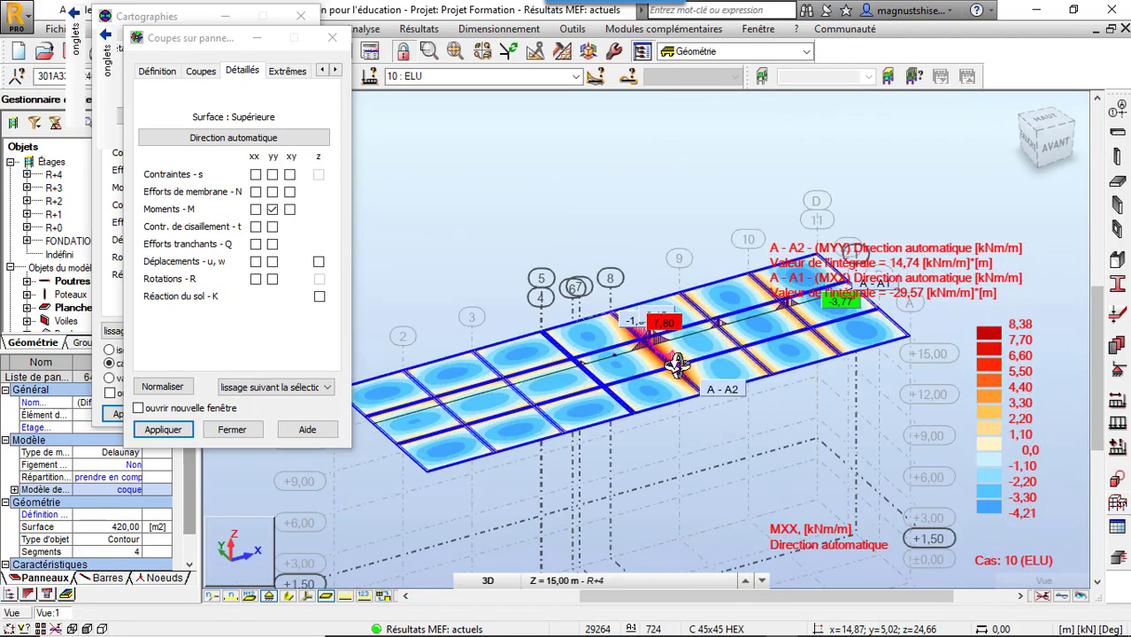
{"action": "left_click_drag", "start_coordinate": [524, 279], "coordinate": [532, 286]}
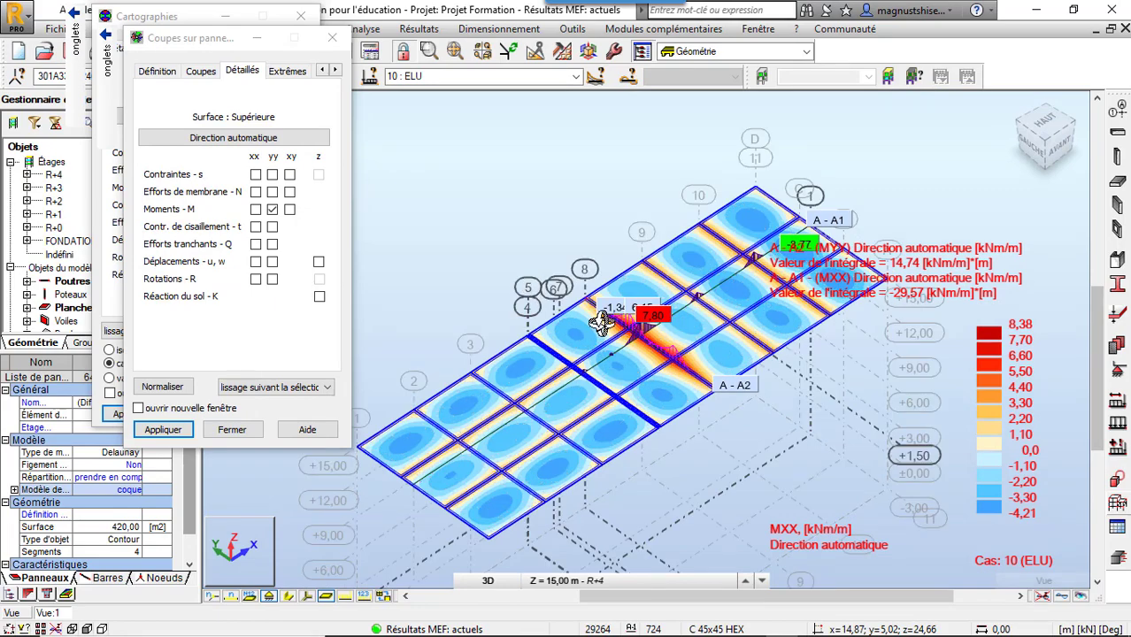
{"action": "scroll", "coordinate": [524, 284], "scroll_direction": "up", "scroll_amount": 2}
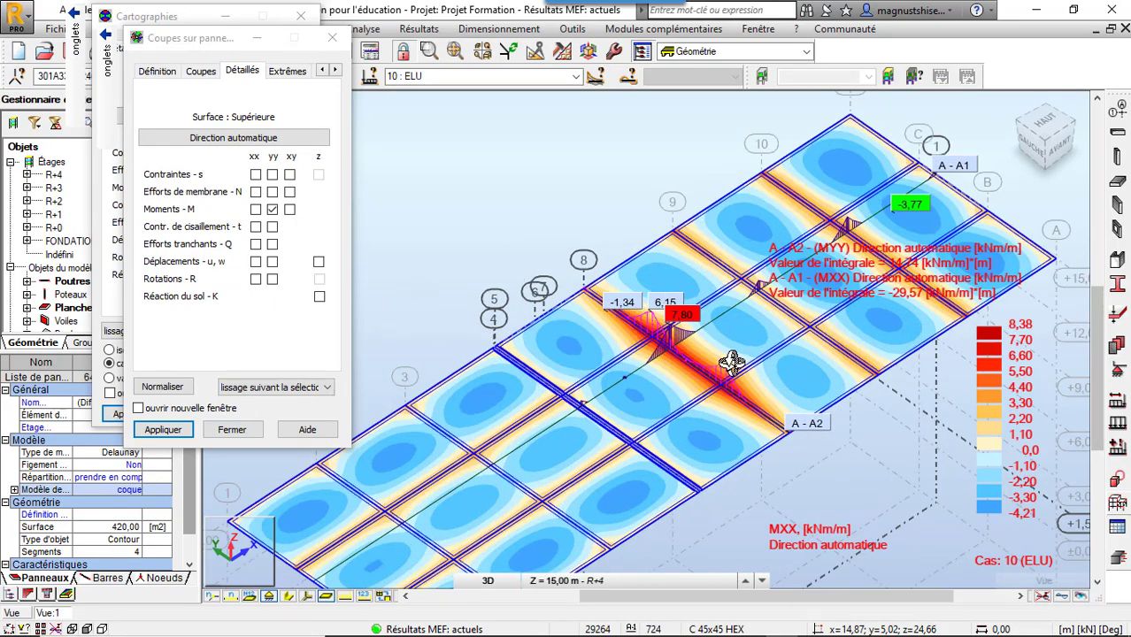
{"action": "scroll", "coordinate": [581, 219], "scroll_direction": "down", "scroll_amount": 3}
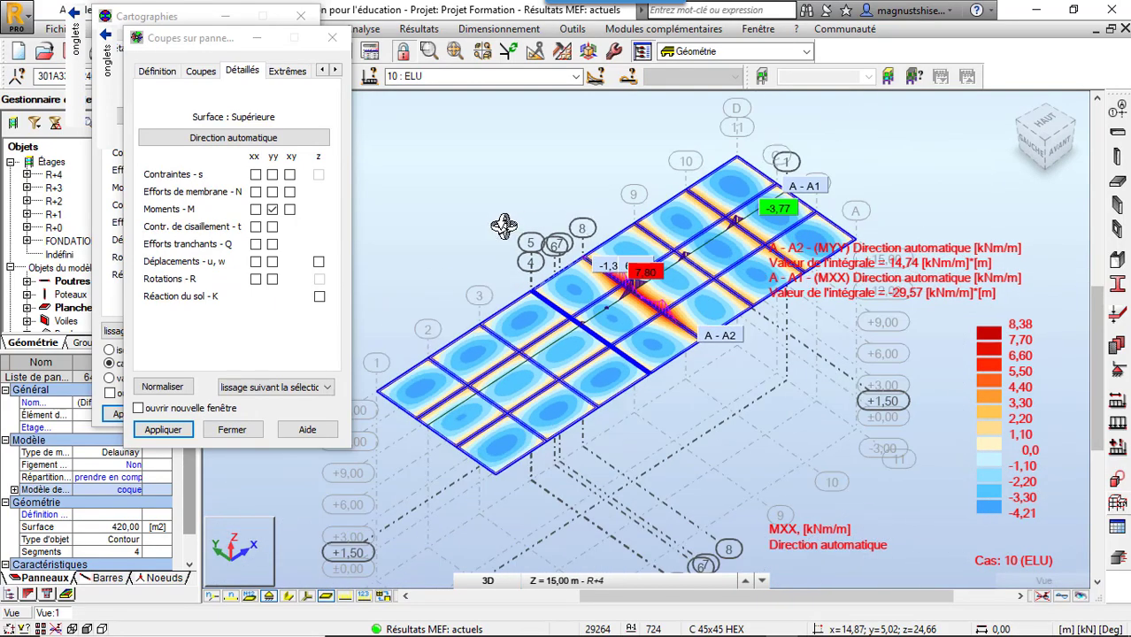
{"action": "mouse_move", "coordinate": [693, 412]}
{"action": "left_mouse_down"}
{"action": "mouse_move", "coordinate": [682, 404]}
{"action": "mouse_move", "coordinate": [689, 414]}
{"action": "left_mouse_up"}
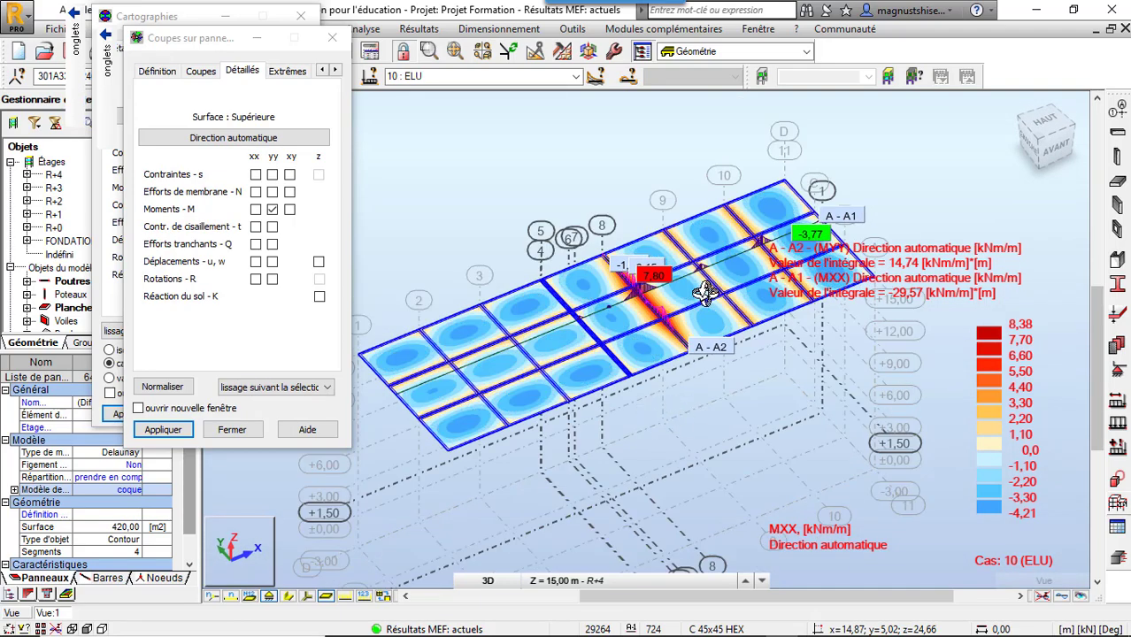
{"action": "scroll", "coordinate": [804, 390], "scroll_direction": "down", "scroll_amount": 2}
{"action": "scroll", "coordinate": [677, 384], "scroll_direction": "up", "scroll_amount": 2}
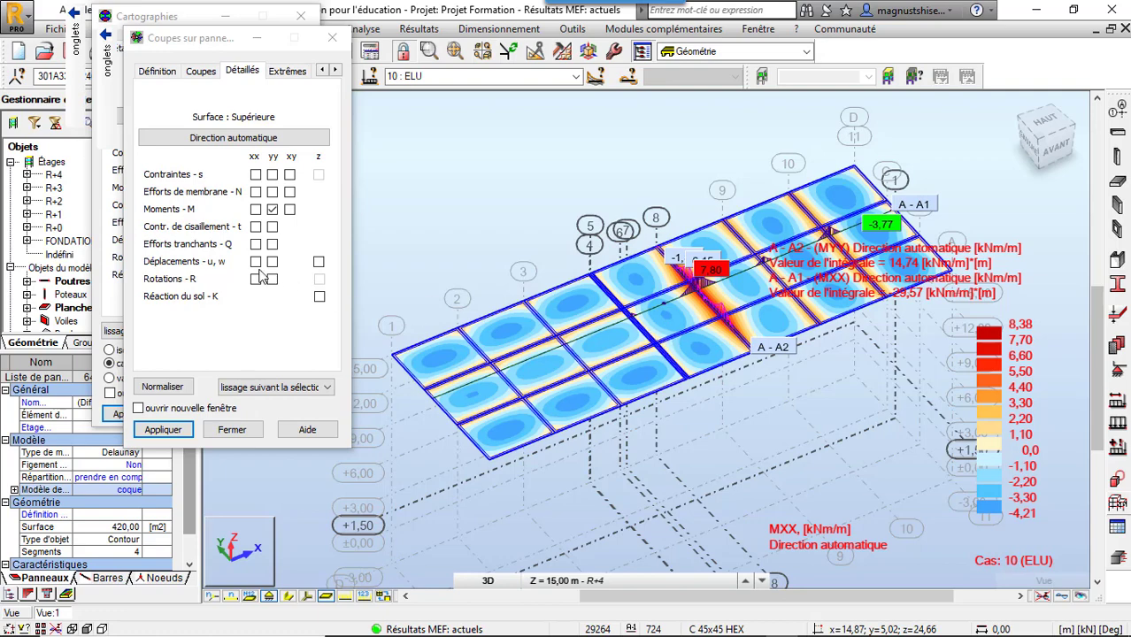
Step: Remove the panel cut diagrams and the MXX moment map from the slabs, and deselect the panels
{"action": "left_click", "coordinate": [272, 210]}
{"action": "left_click", "coordinate": [180, 427]}
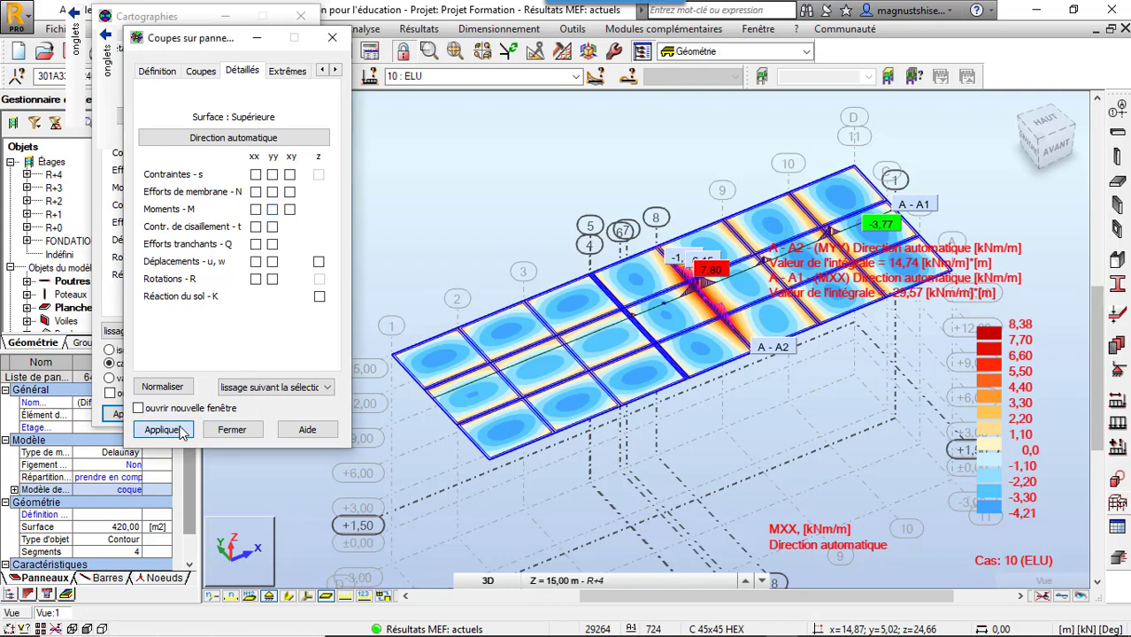
{"action": "left_click", "coordinate": [219, 430]}
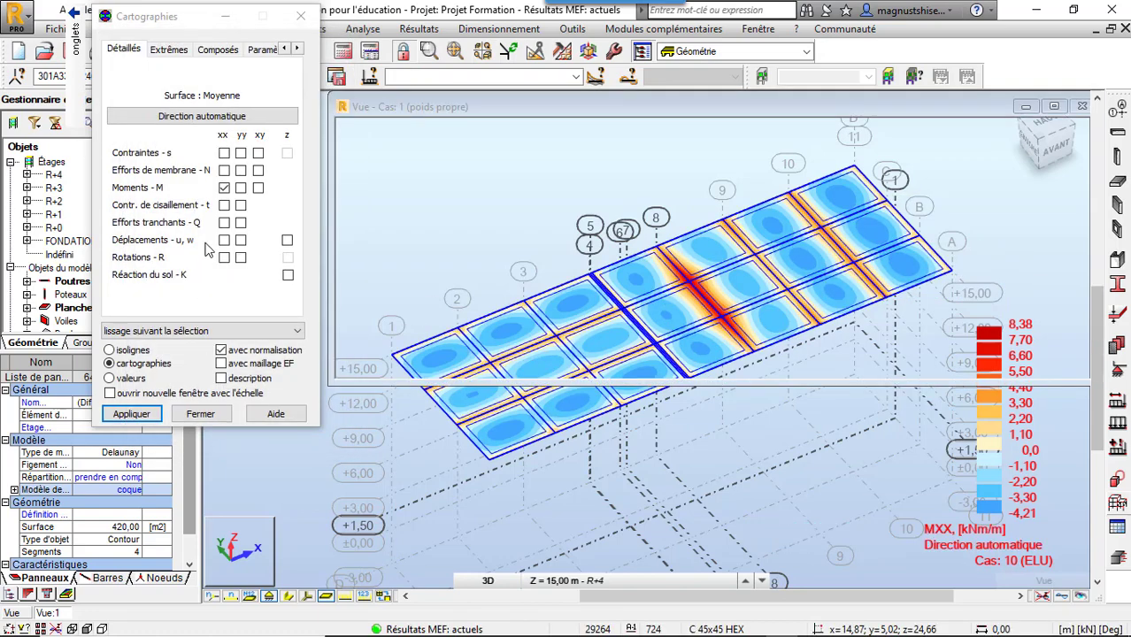
{"action": "left_click", "coordinate": [135, 416]}
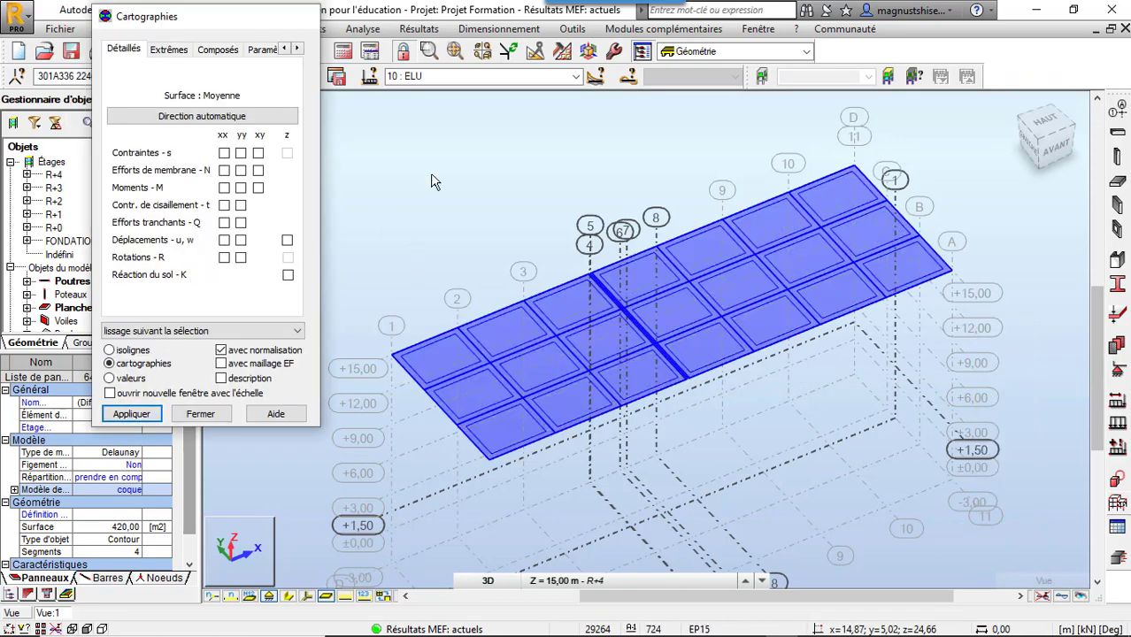
{"action": "key", "text": "Escape"}
{"action": "key", "text": "Escape"}
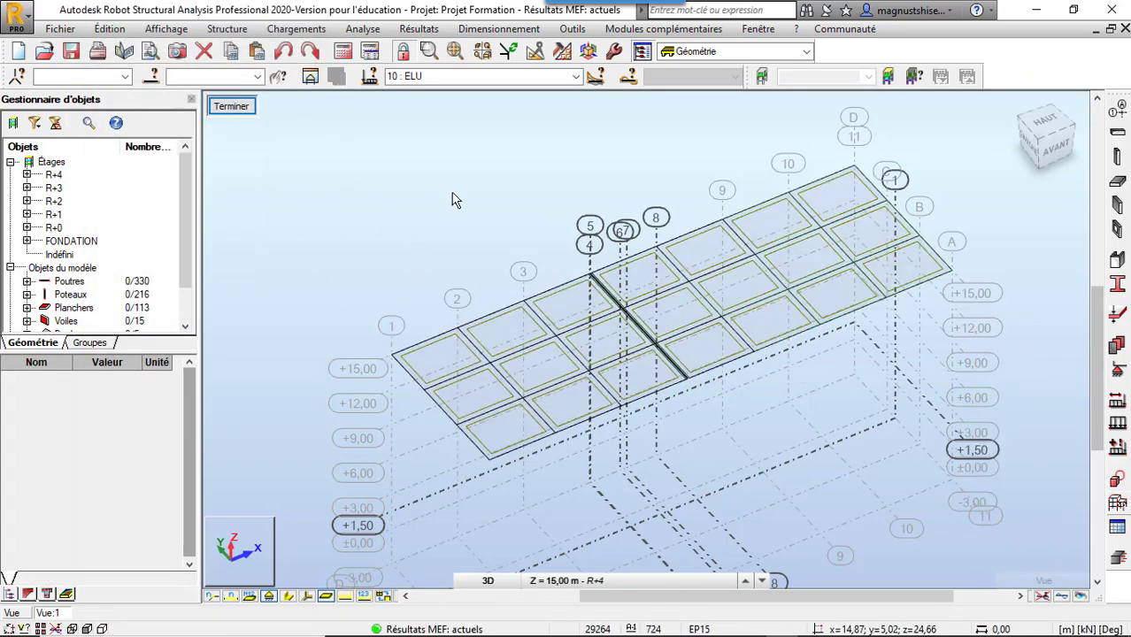
Step: Select floor panel 718 and review the reinforcement type, thickness and model options in the panel definition
{"action": "left_click", "coordinate": [678, 316]}
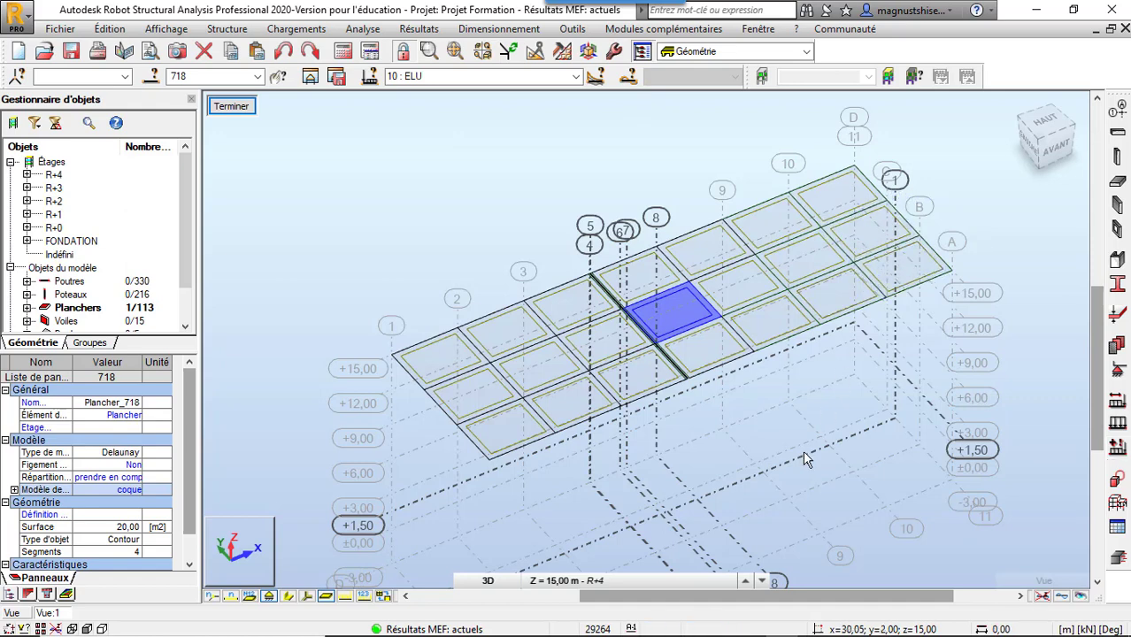
{"action": "left_click", "coordinate": [467, 36]}
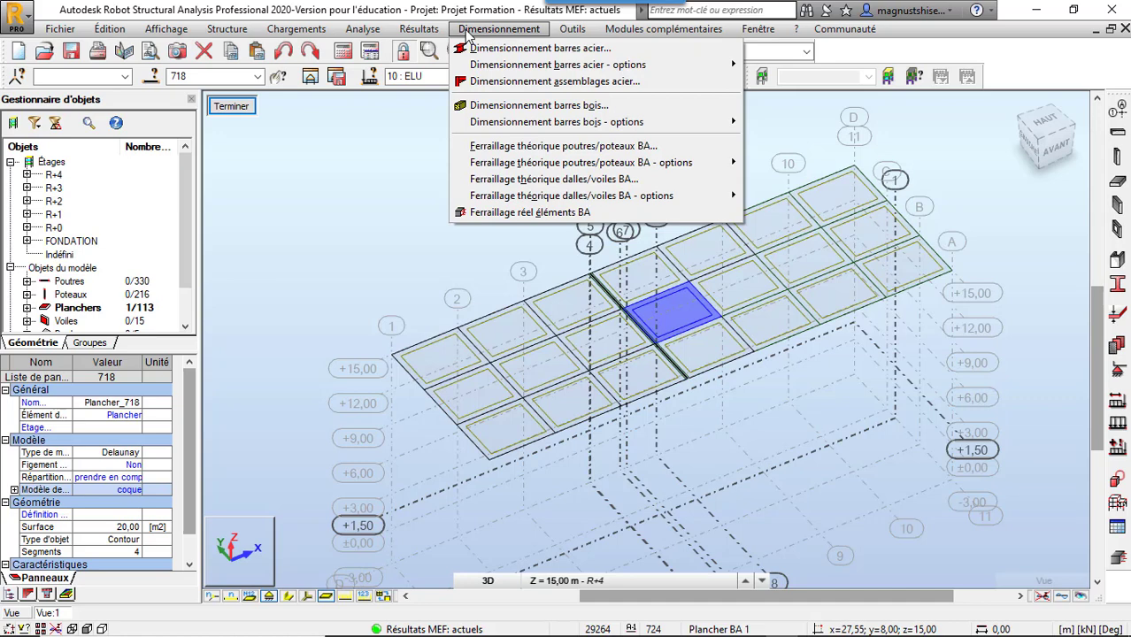
{"action": "left_click", "coordinate": [244, 31]}
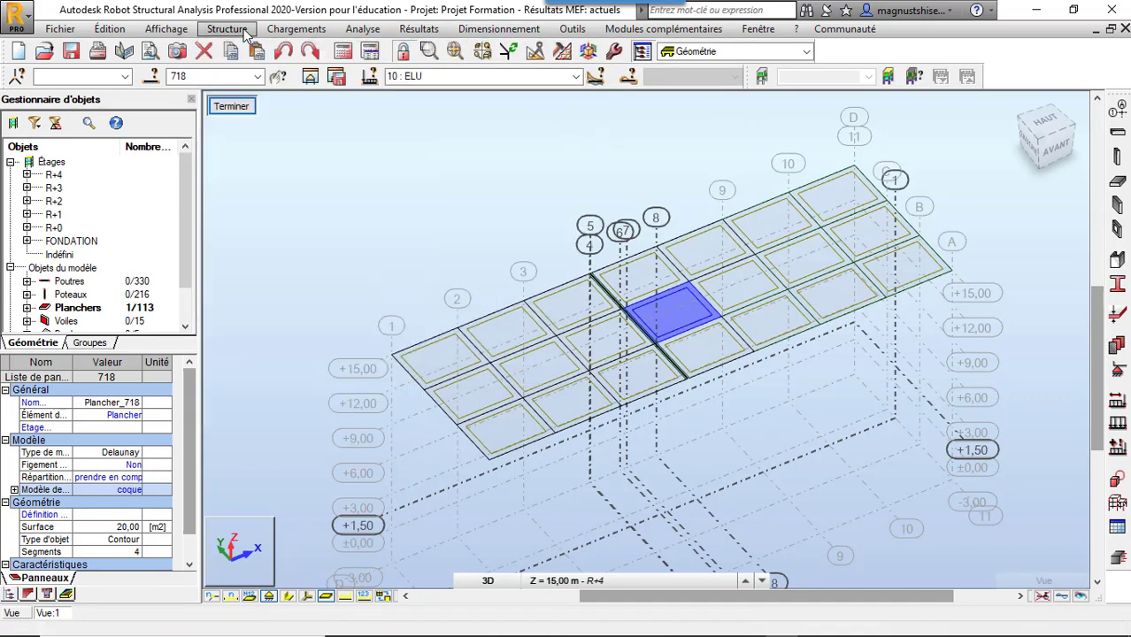
{"action": "left_click", "coordinate": [244, 31]}
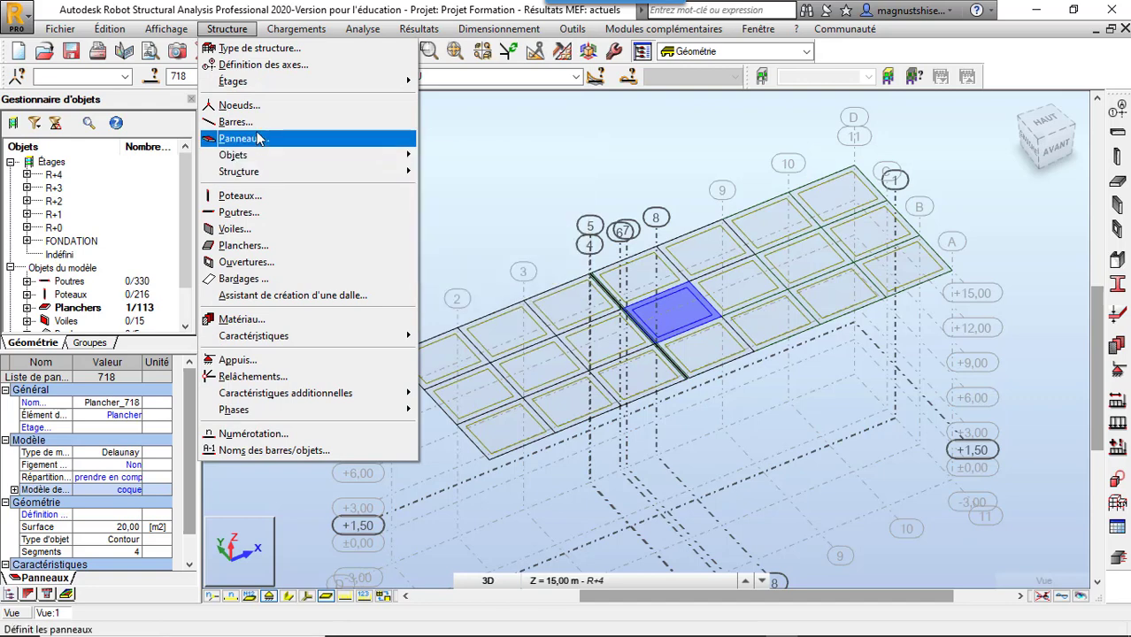
{"action": "left_click", "coordinate": [239, 138]}
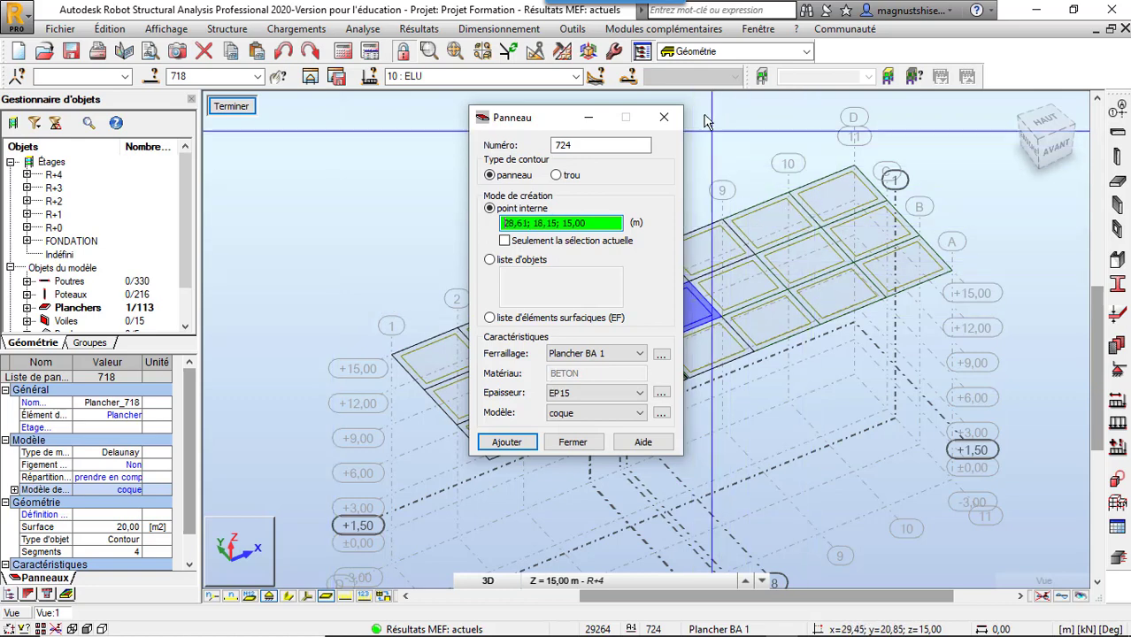
{"action": "left_click", "coordinate": [667, 118]}
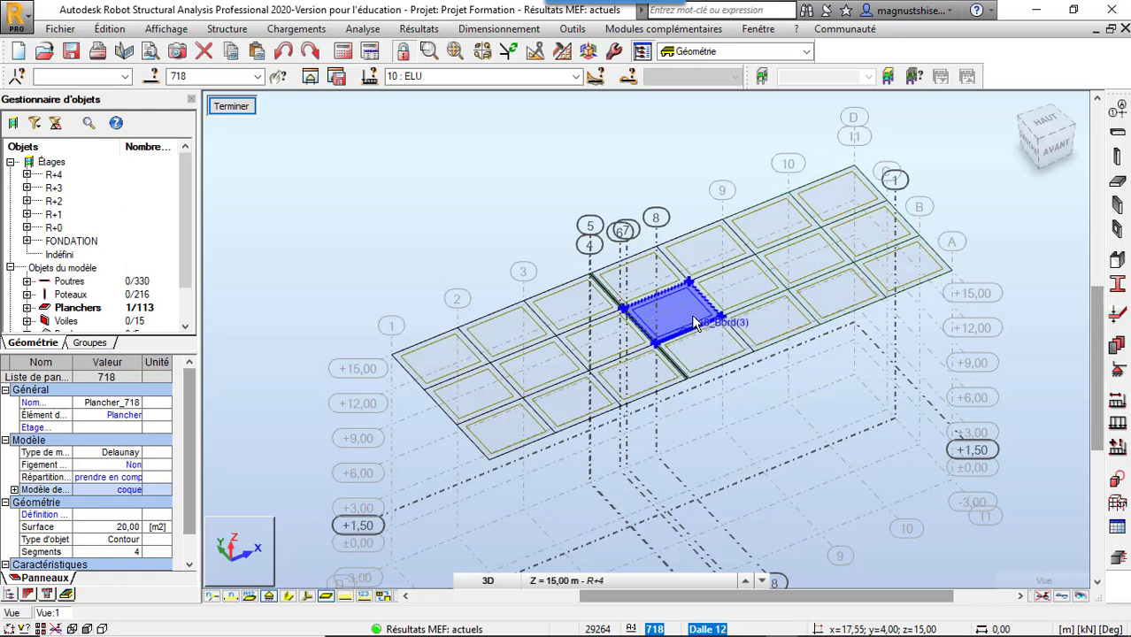
Step: Open the BAEL 91 mod. 99 theoretical reinforcement parameters of the Plancher BA 1 type for editing
{"action": "left_click", "coordinate": [532, 34]}
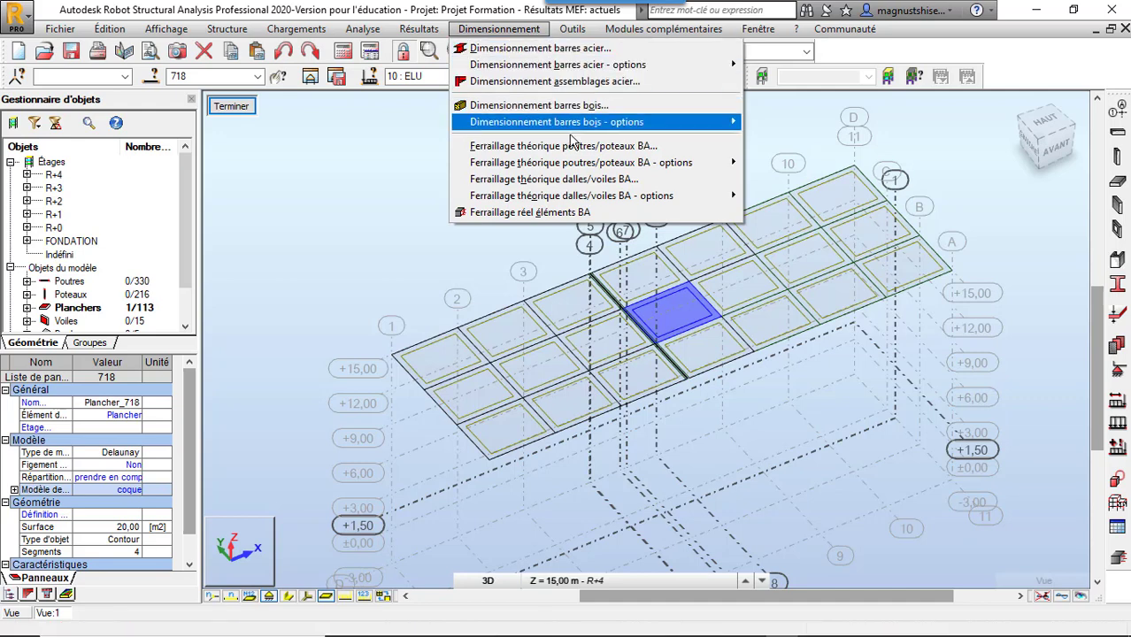
{"action": "mouse_move", "coordinate": [580, 165]}
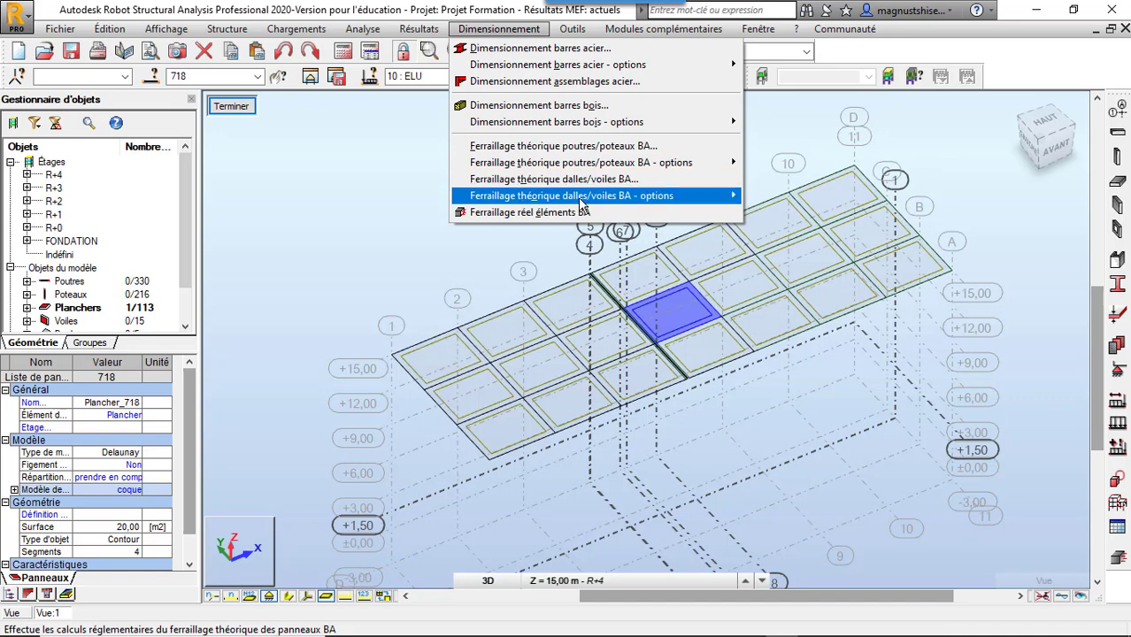
{"action": "mouse_move", "coordinate": [593, 200]}
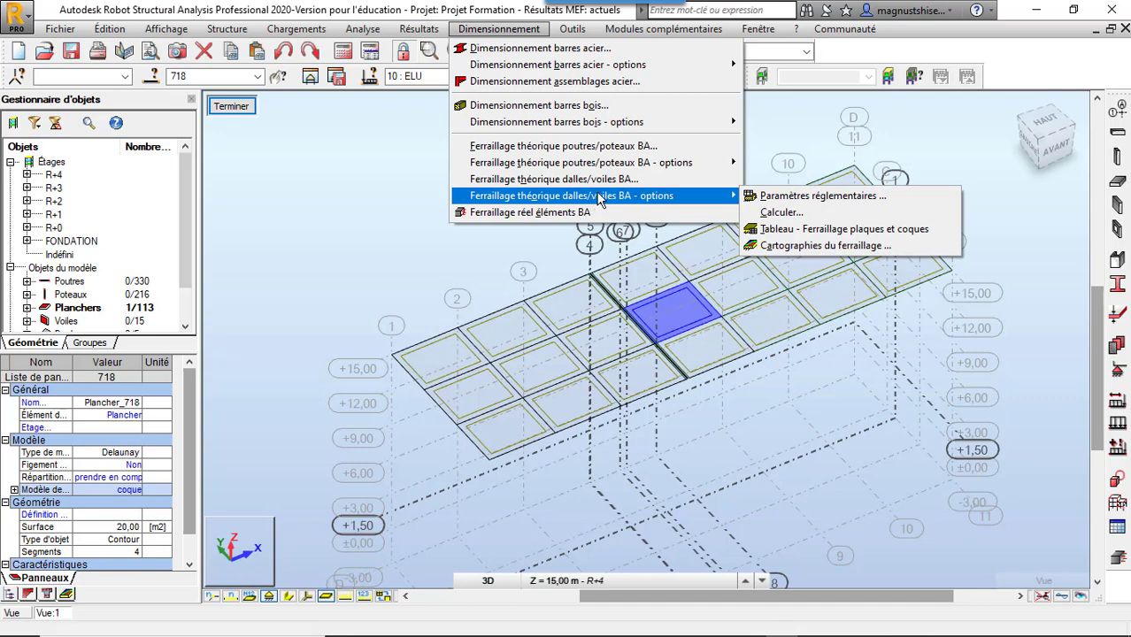
{"action": "left_click", "coordinate": [819, 196]}
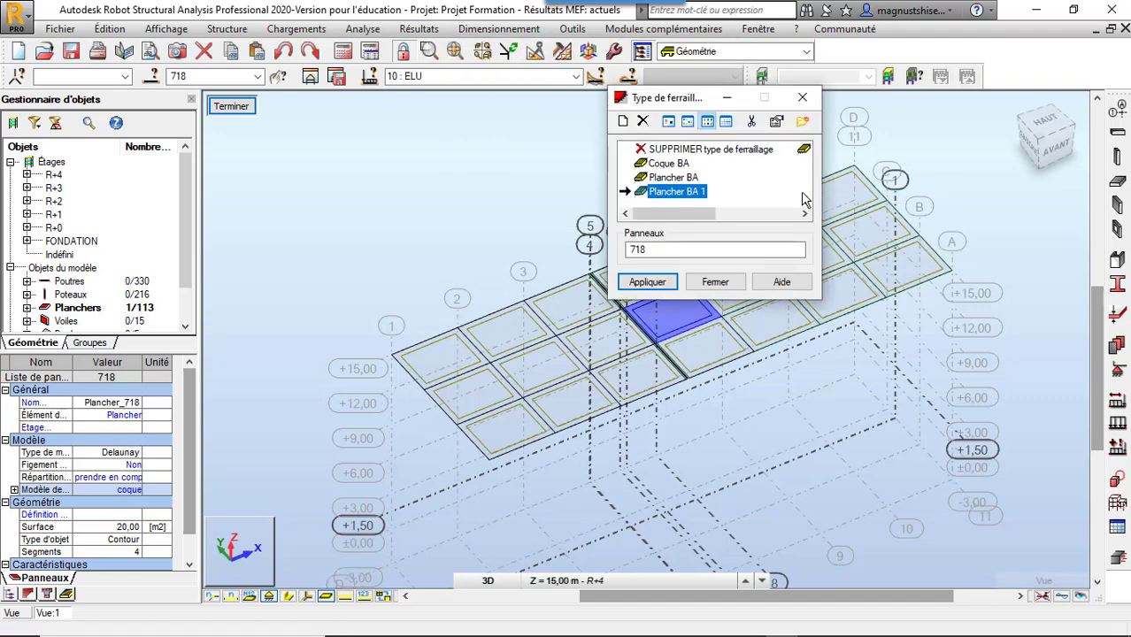
{"action": "mouse_move", "coordinate": [678, 213]}
{"action": "left_mouse_down"}
{"action": "mouse_move", "coordinate": [797, 222]}
{"action": "mouse_move", "coordinate": [653, 235]}
{"action": "mouse_move", "coordinate": [671, 233]}
{"action": "left_mouse_up"}
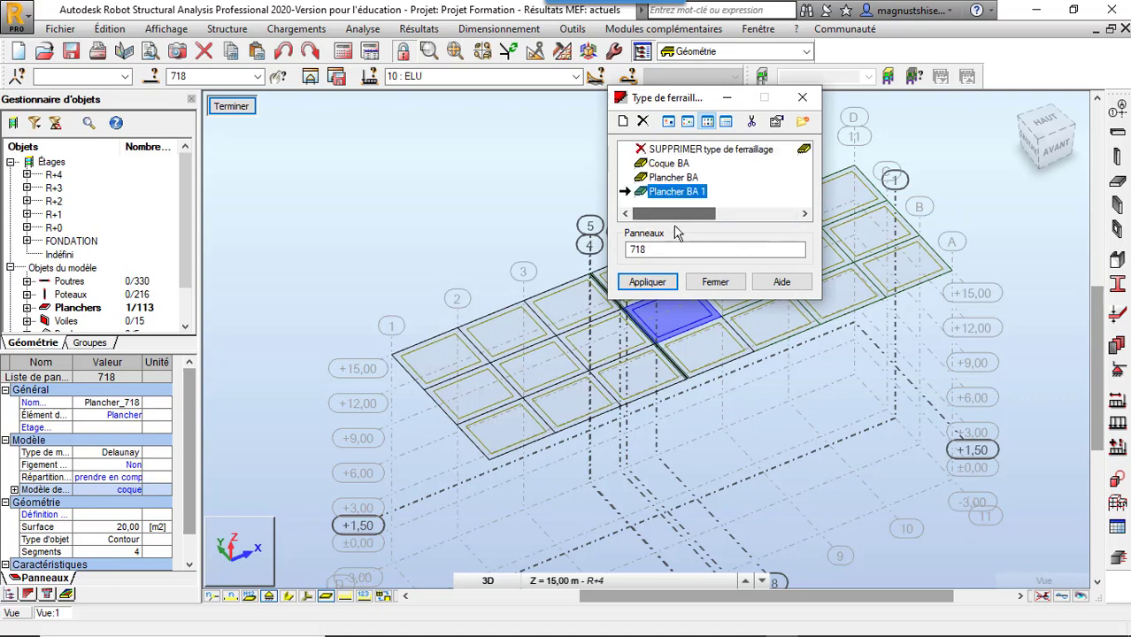
{"action": "left_click", "coordinate": [672, 181]}
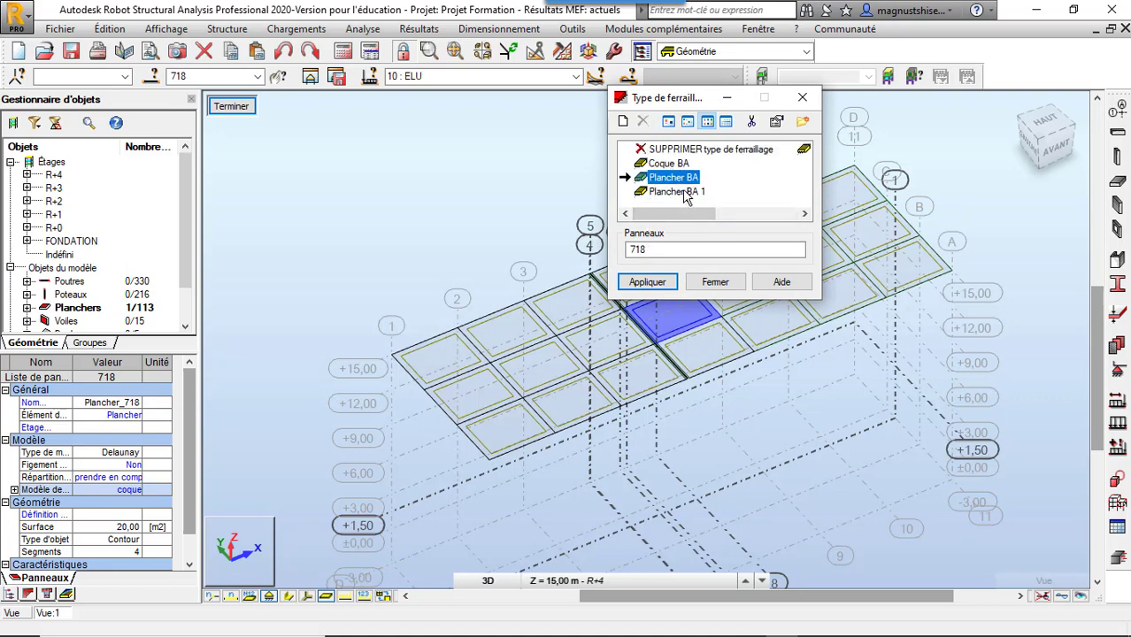
{"action": "left_click", "coordinate": [690, 193]}
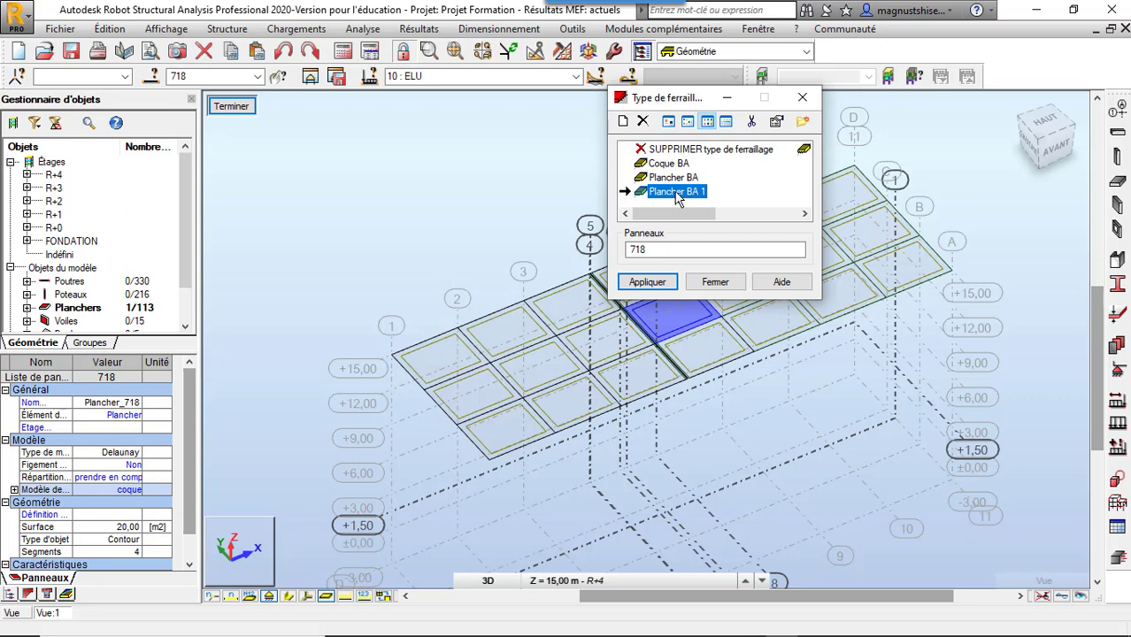
{"action": "double_click", "coordinate": [677, 193]}
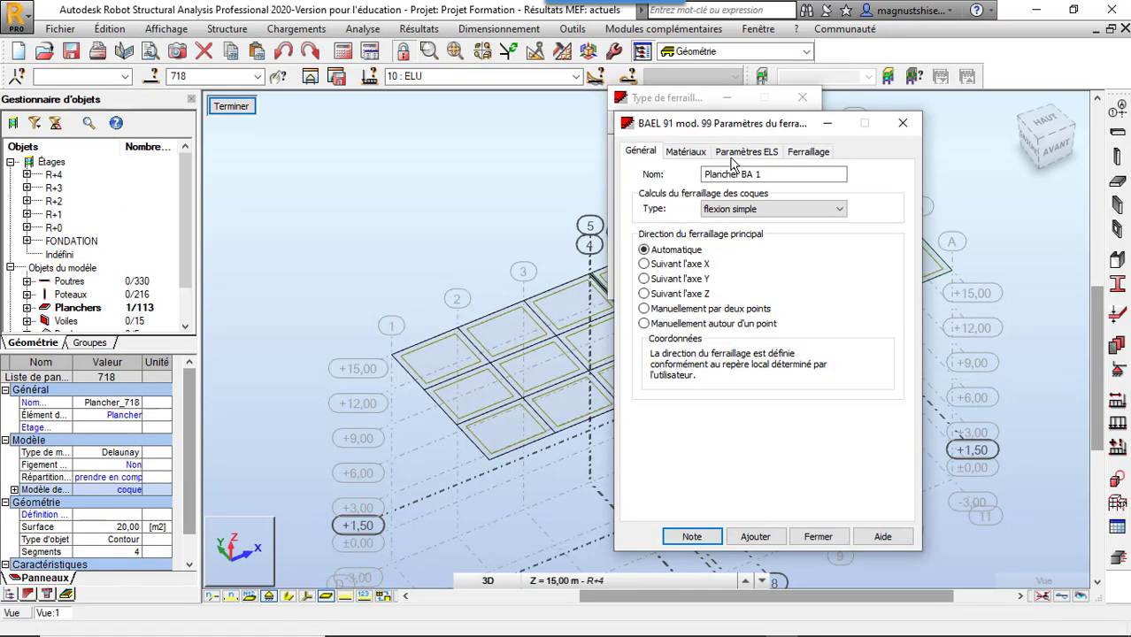
{"action": "left_click_drag", "start_coordinate": [729, 128], "coordinate": [695, 66]}
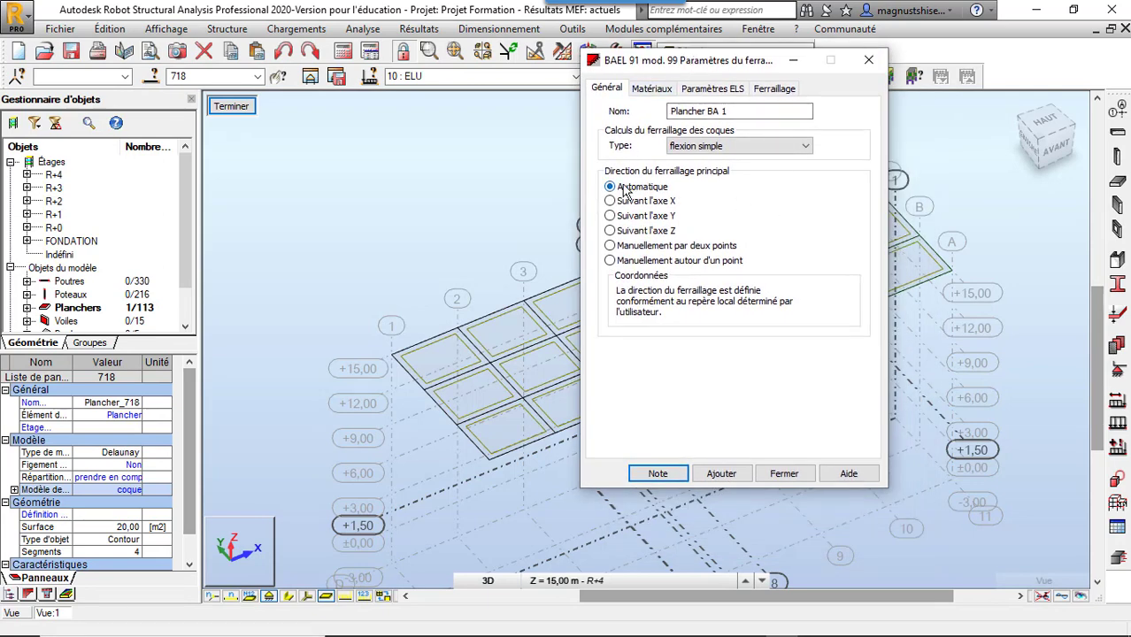
Step: Choose flexion simple as the shell reinforcement calculation type for Plancher BA 1
{"action": "left_click", "coordinate": [728, 147]}
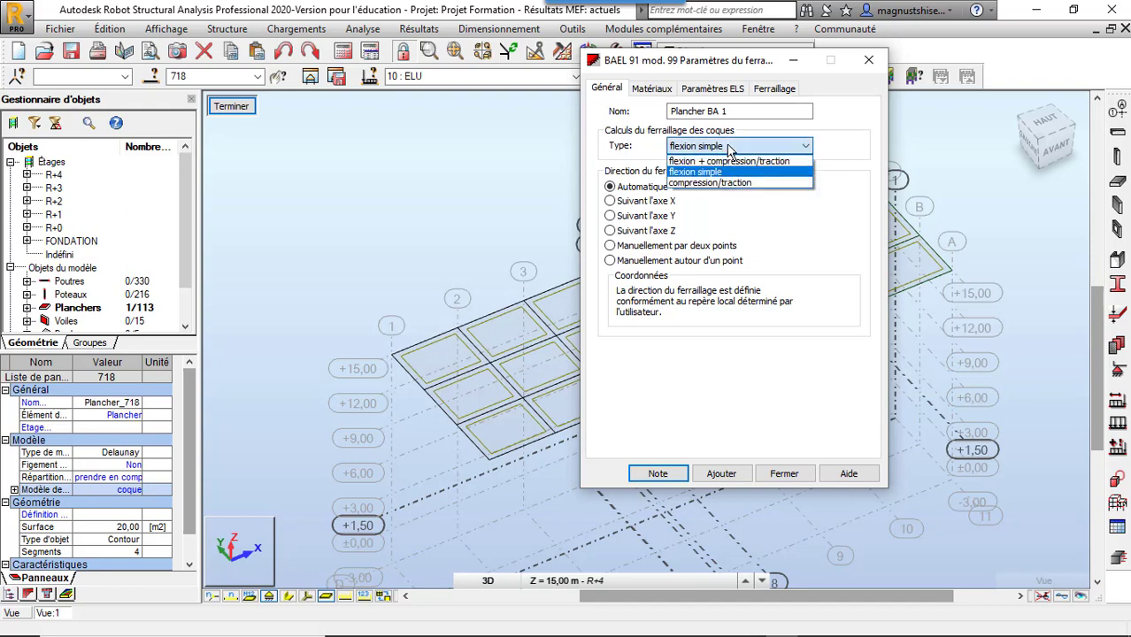
{"action": "left_click", "coordinate": [728, 173]}
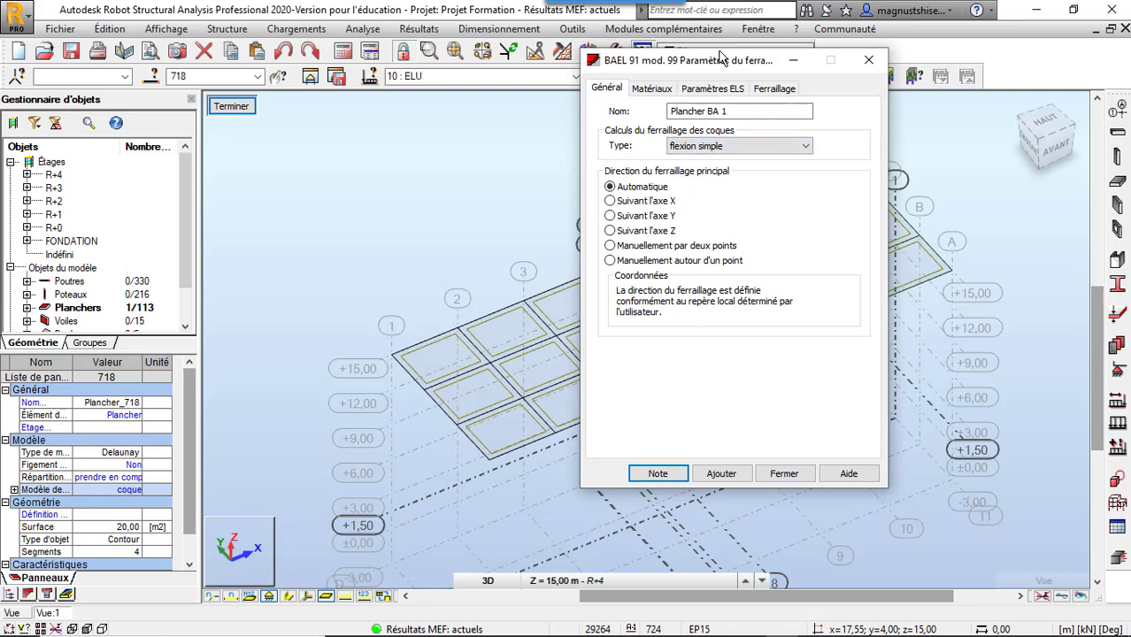
{"action": "left_click_drag", "start_coordinate": [722, 66], "coordinate": [683, 61]}
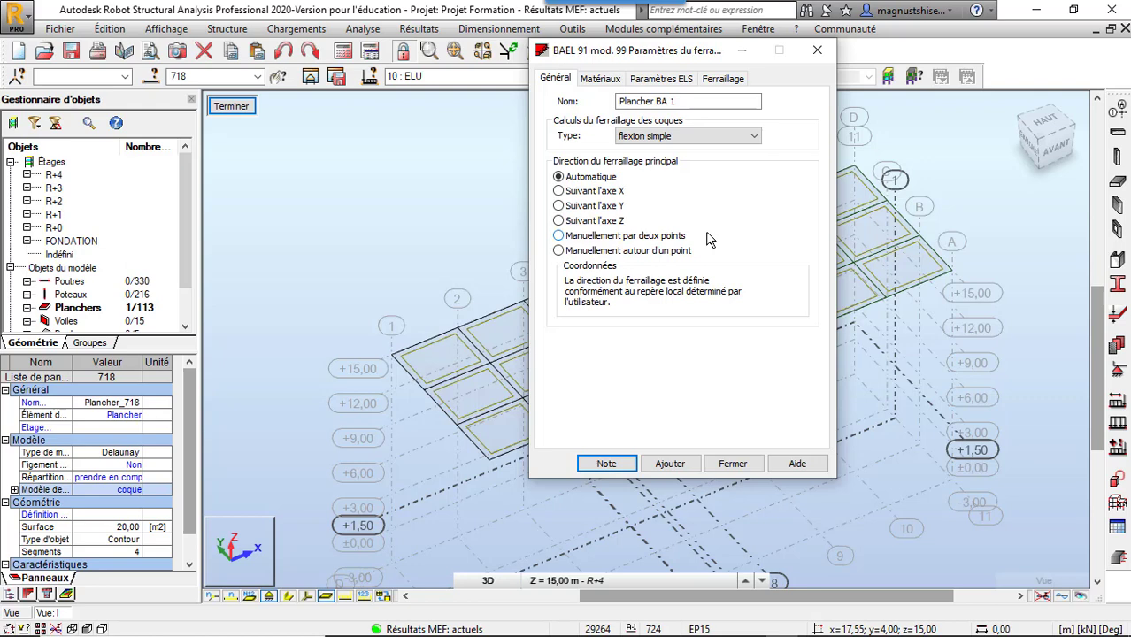
Step: Set the reinforcing steel class of Plancher BA 1 to HA 400 in its material settings
{"action": "left_click", "coordinate": [600, 80]}
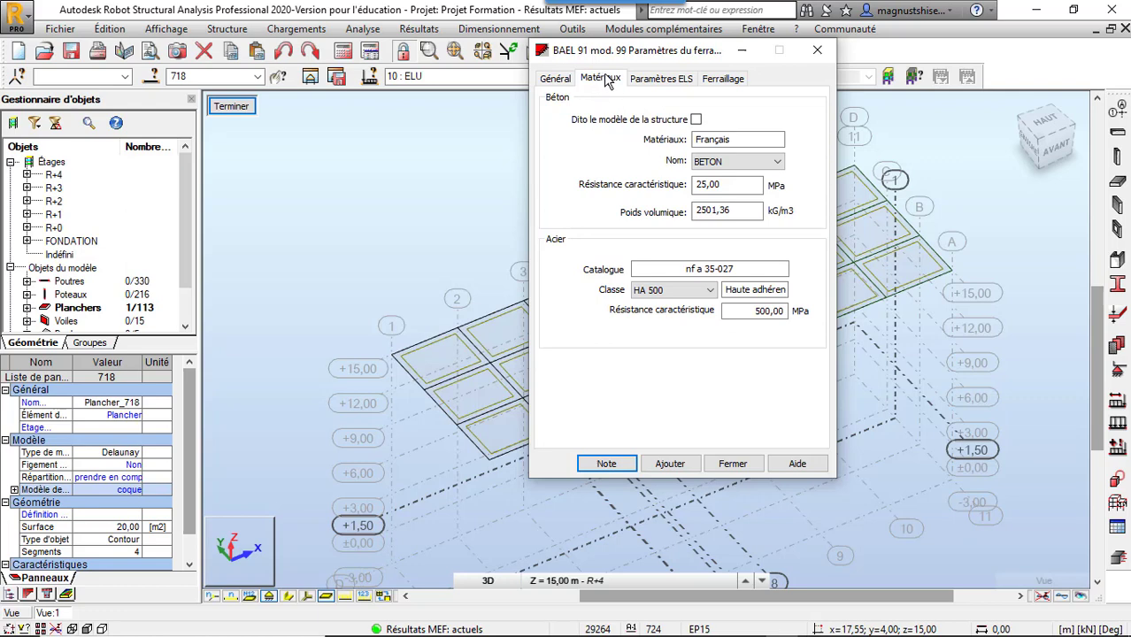
{"action": "left_click", "coordinate": [670, 290]}
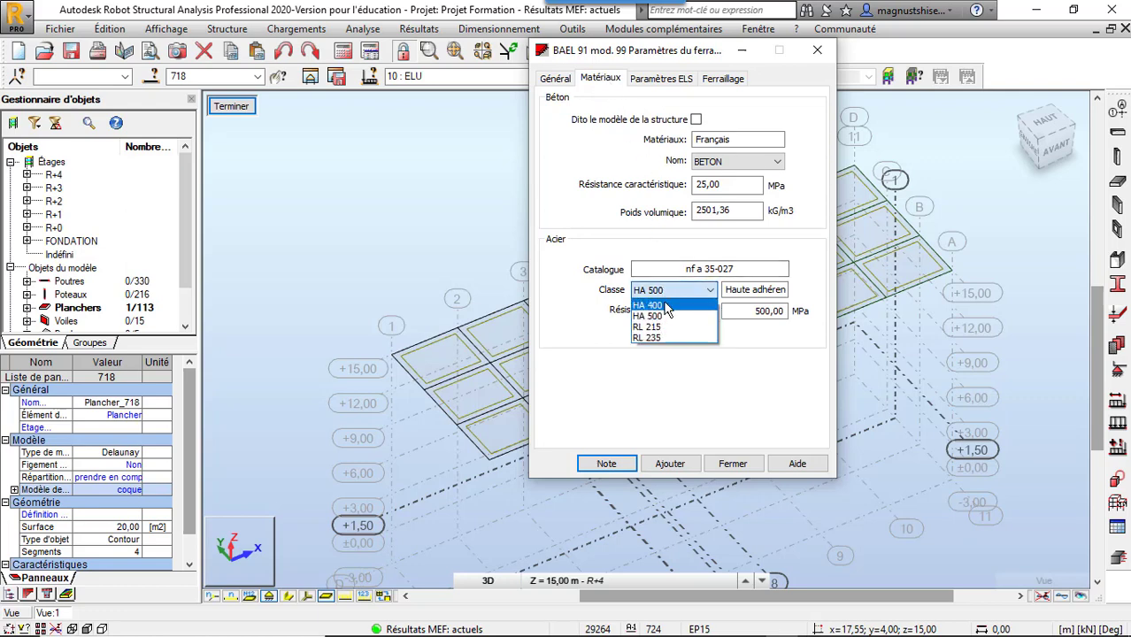
{"action": "left_click", "coordinate": [669, 307]}
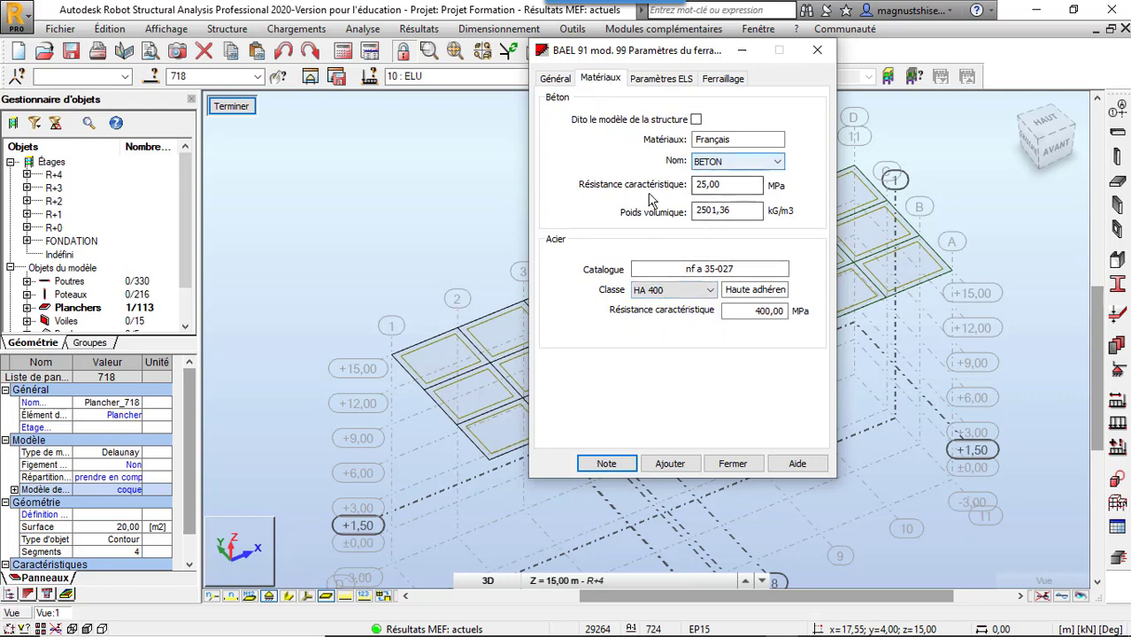
Step: Set the ELS cracking condition of Plancher BA 1 to préjudiciable for both the upper and lower faces
{"action": "left_click", "coordinate": [639, 80]}
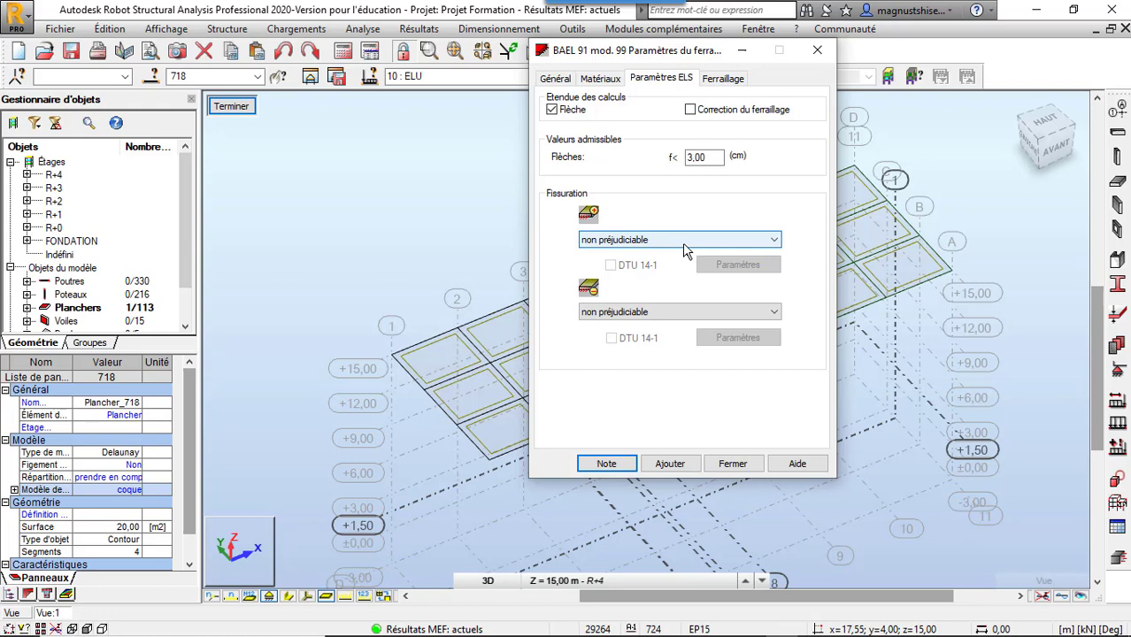
{"action": "left_click", "coordinate": [682, 250]}
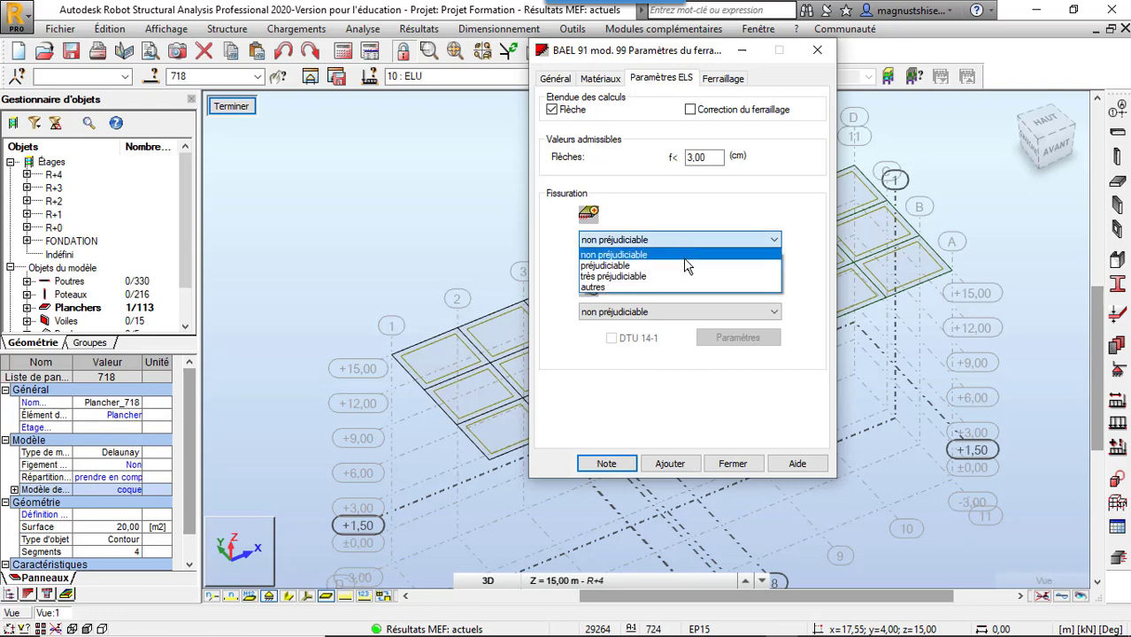
{"action": "left_click", "coordinate": [686, 261]}
{"action": "left_click", "coordinate": [708, 313]}
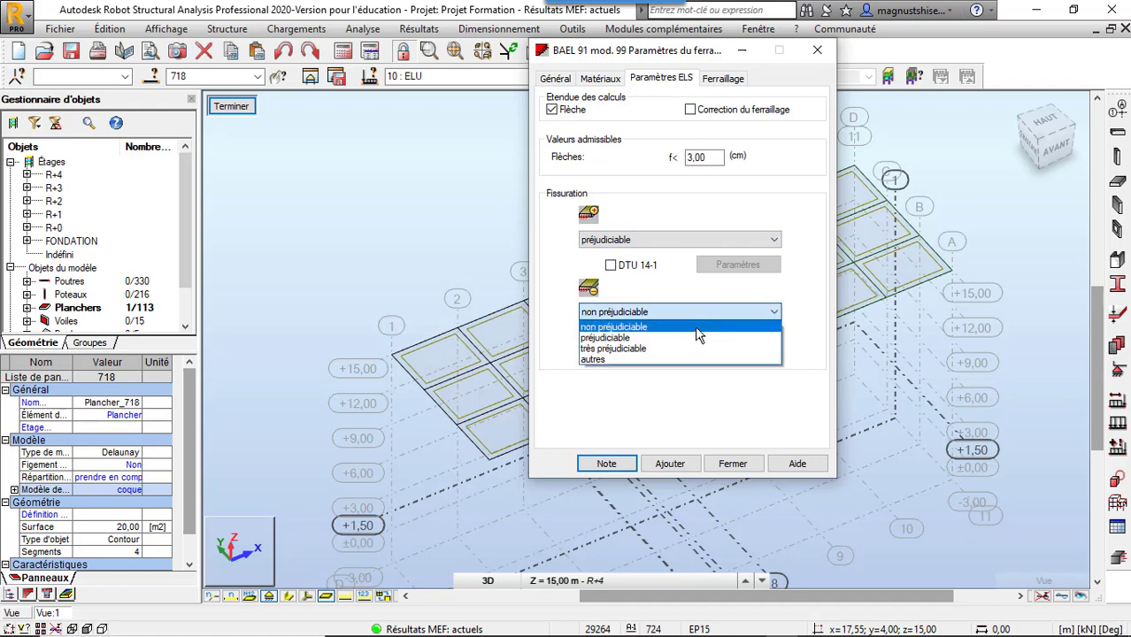
{"action": "left_click", "coordinate": [692, 343]}
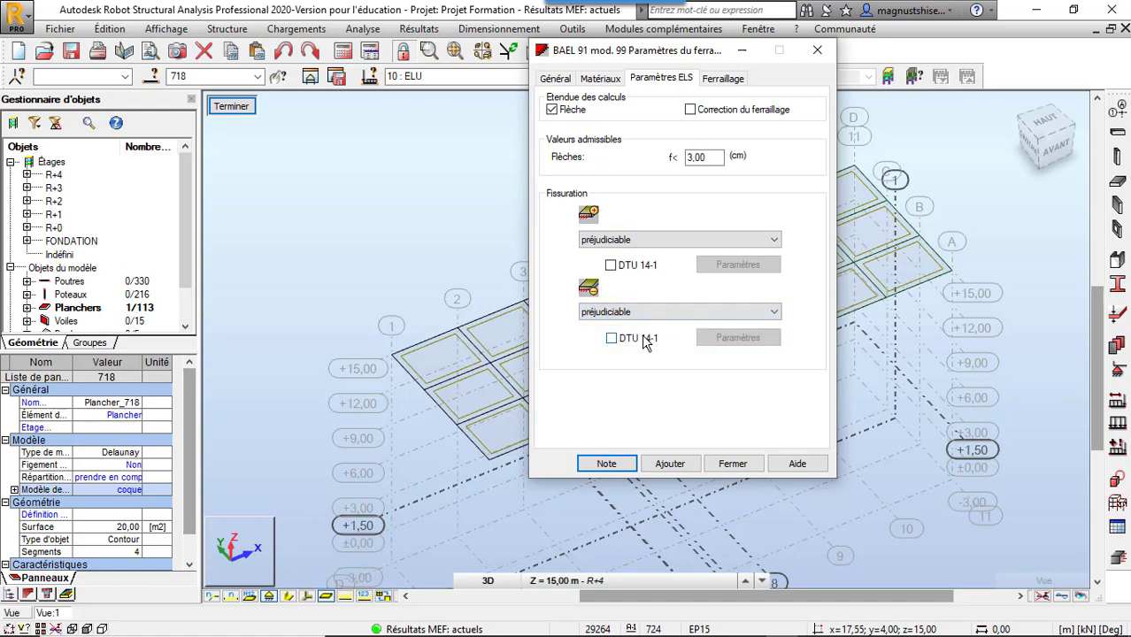
Step: Choose the reinforcement bar diameters d1, d1', d2 and d2' in the Ferraillage parameters of Plancher BA 1
{"action": "left_click", "coordinate": [734, 78]}
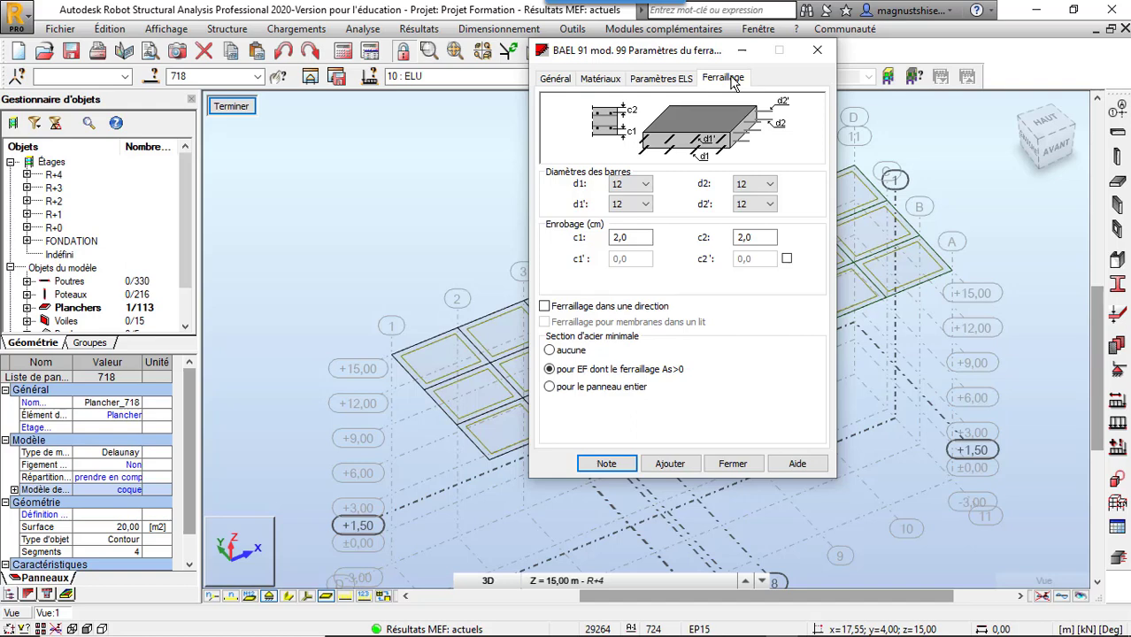
{"action": "left_click_drag", "start_coordinate": [671, 57], "coordinate": [417, 65]}
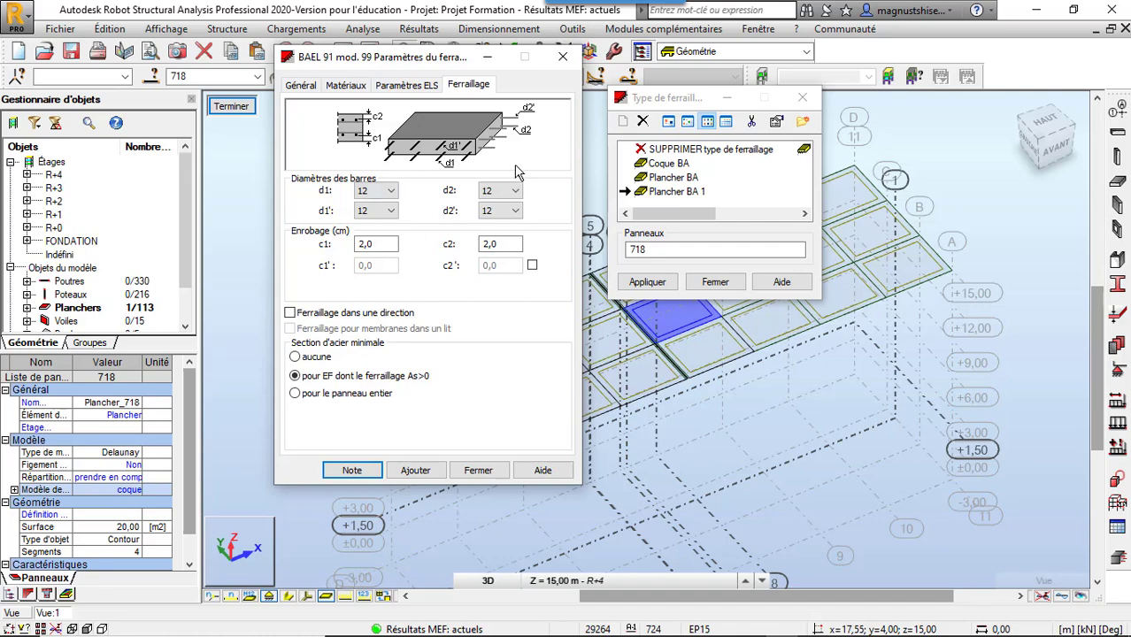
{"action": "left_click_drag", "start_coordinate": [416, 61], "coordinate": [437, 103]}
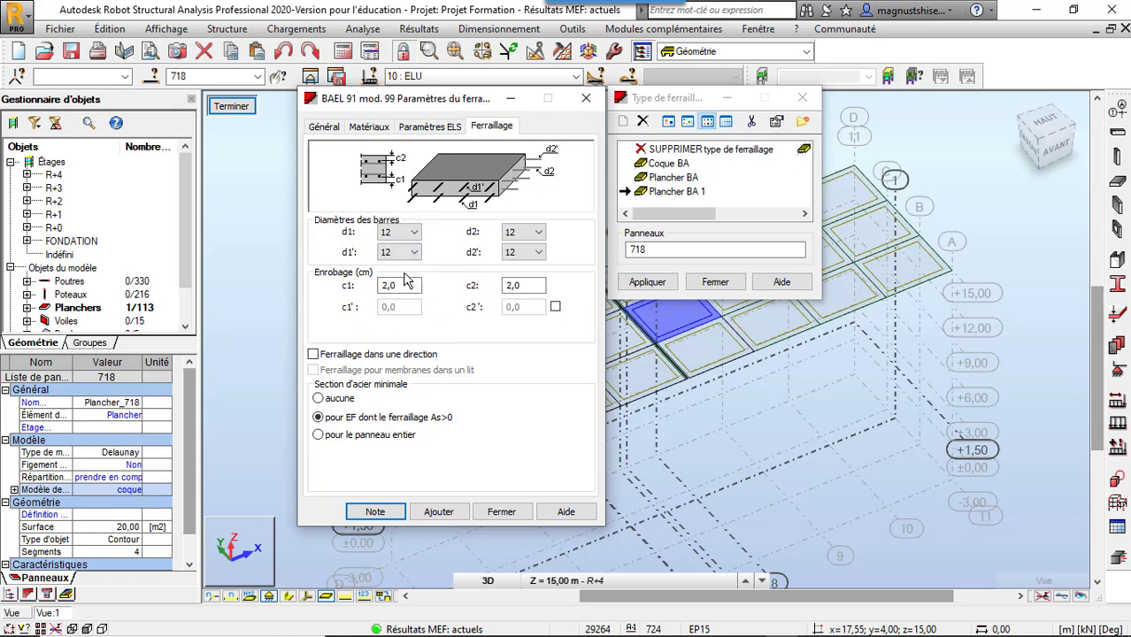
{"action": "left_click", "coordinate": [412, 233]}
{"action": "left_click", "coordinate": [410, 269]}
{"action": "left_click", "coordinate": [412, 252]}
{"action": "left_click", "coordinate": [408, 290]}
{"action": "left_click", "coordinate": [524, 233]}
{"action": "left_click", "coordinate": [519, 270]}
{"action": "left_click", "coordinate": [524, 252]}
{"action": "left_click", "coordinate": [516, 291]}
{"action": "left_click", "coordinate": [516, 287]}
Step: Save the reinforcement parameters as a new type named Plancher BA 2 and close the parameter settings
{"action": "left_click", "coordinate": [329, 128]}
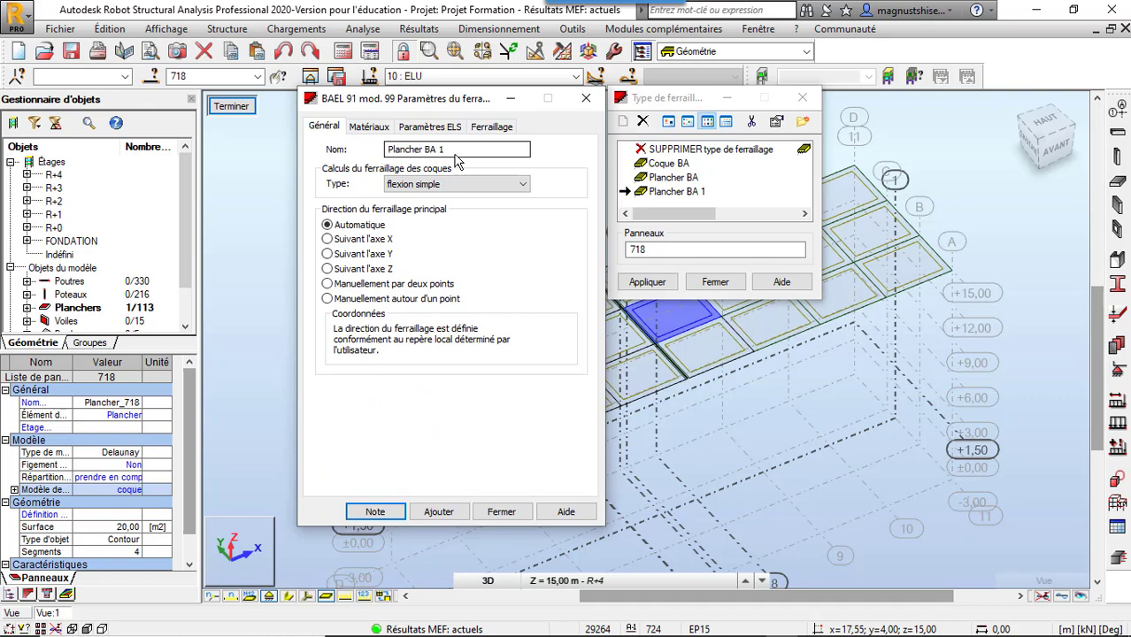
{"action": "key", "text": "Tab"}
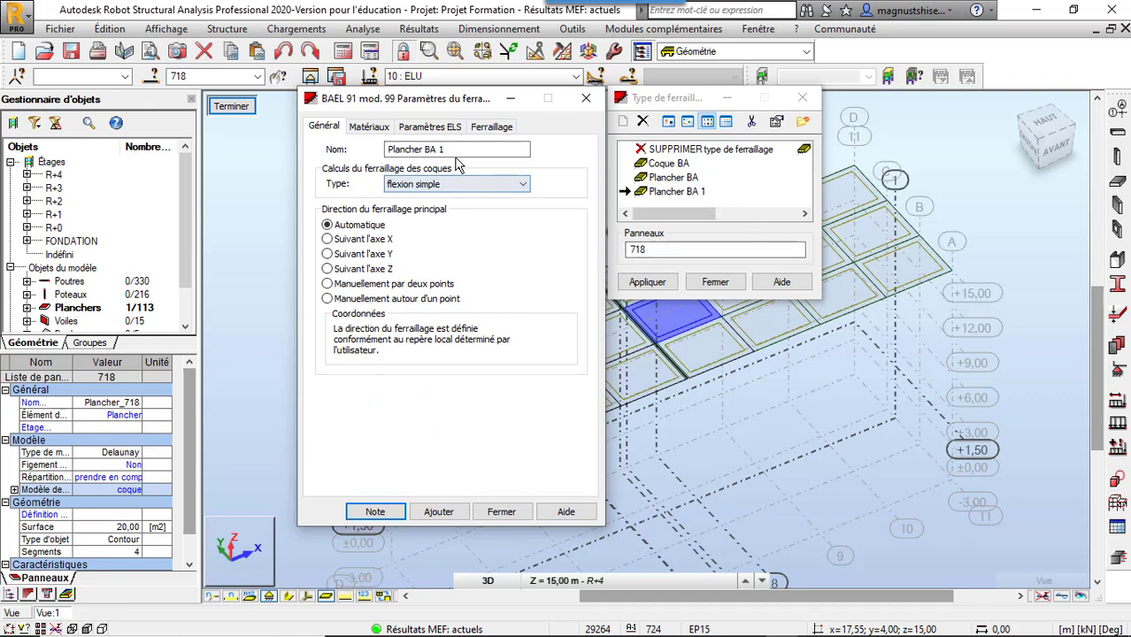
{"action": "left_click", "coordinate": [451, 154]}
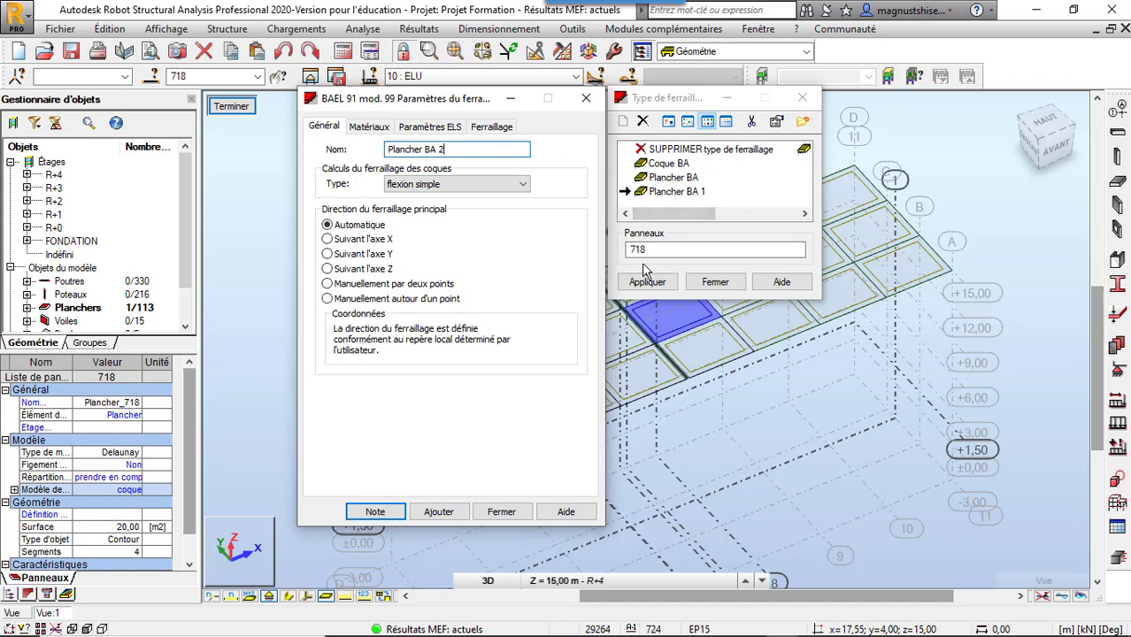
{"action": "left_click", "coordinate": [452, 517]}
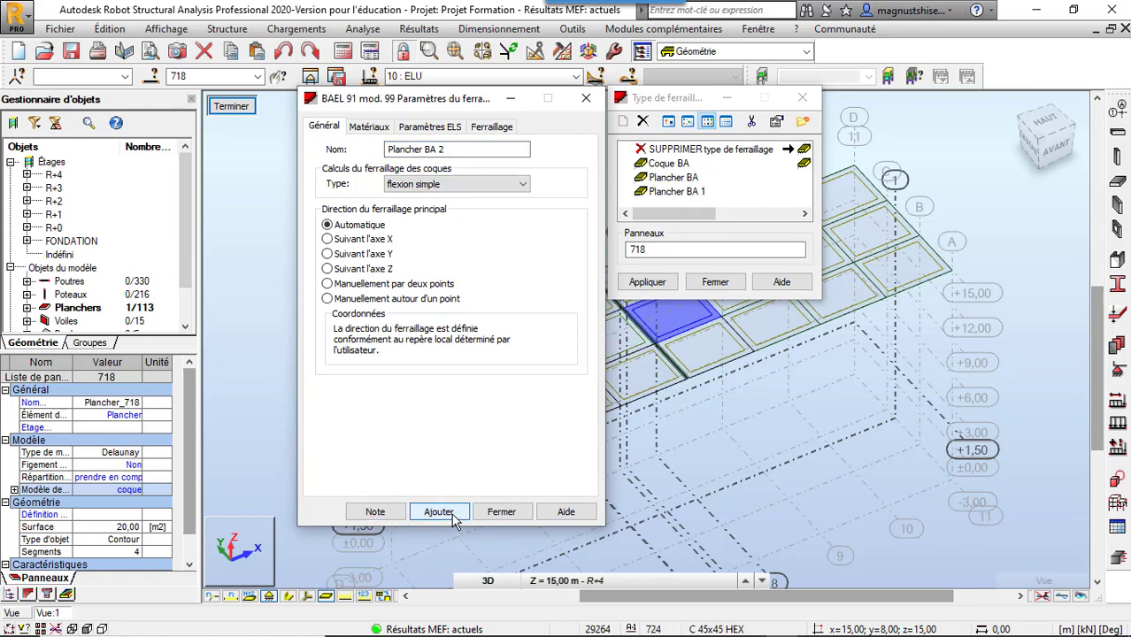
{"action": "left_click", "coordinate": [501, 512]}
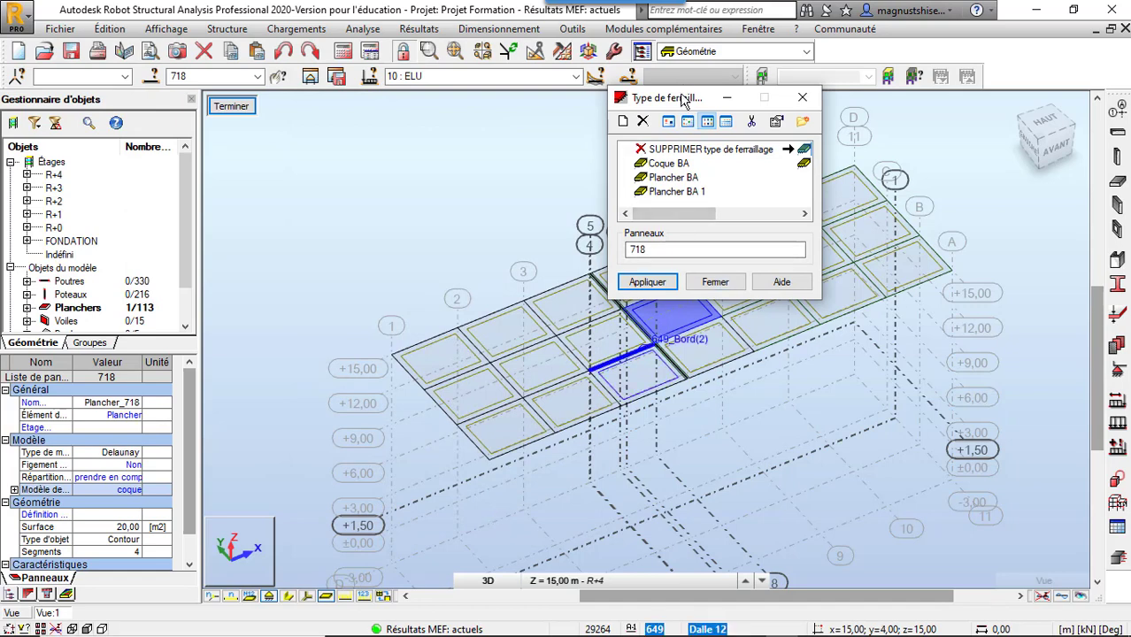
Step: Apply the newly added reinforcement type to floor panel 718 and close the reinforcement type list
{"action": "left_click_drag", "start_coordinate": [690, 100], "coordinate": [332, 92]}
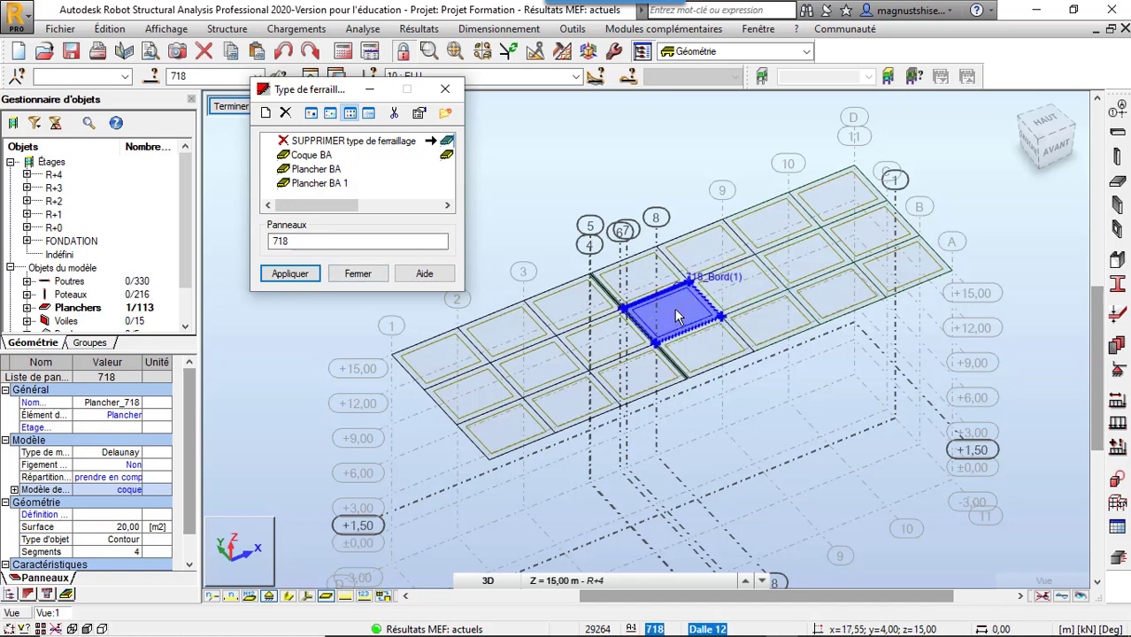
{"action": "left_click", "coordinate": [292, 276]}
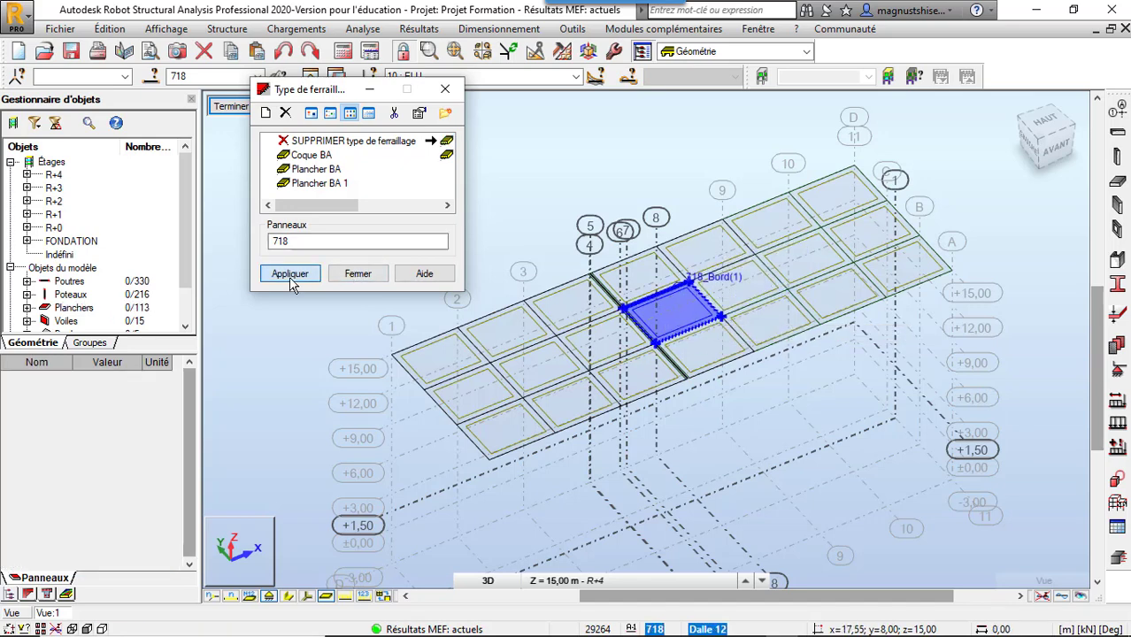
{"action": "left_click", "coordinate": [356, 275]}
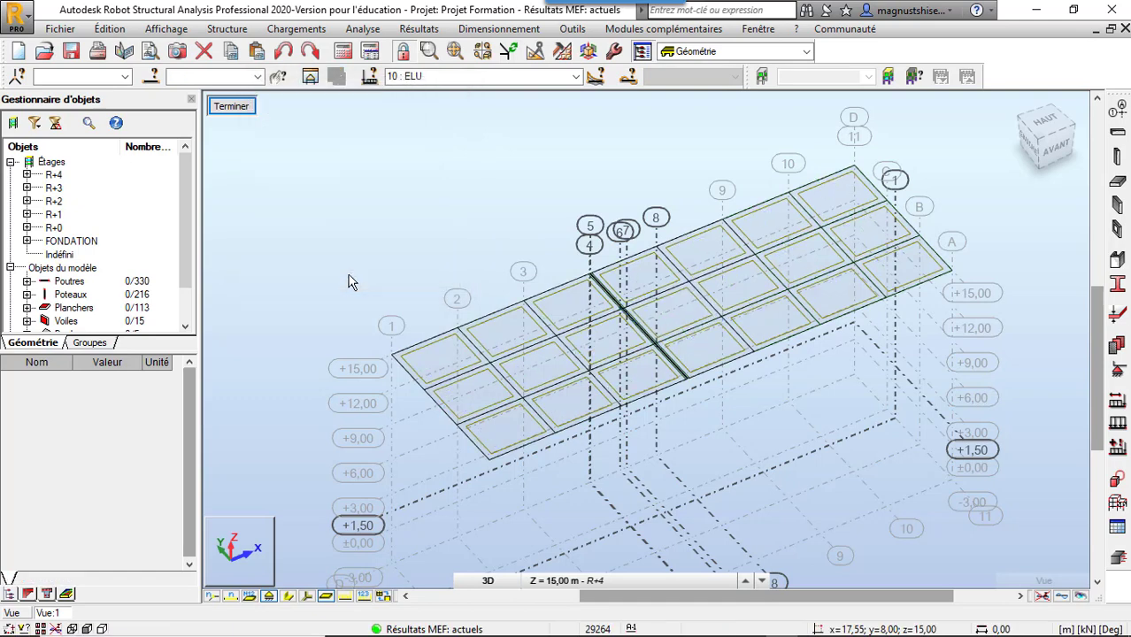
Step: Transfer floor panel 718 to the Dalles - ferraillage réel module and dismiss the calculation status report
{"action": "left_click", "coordinate": [686, 314]}
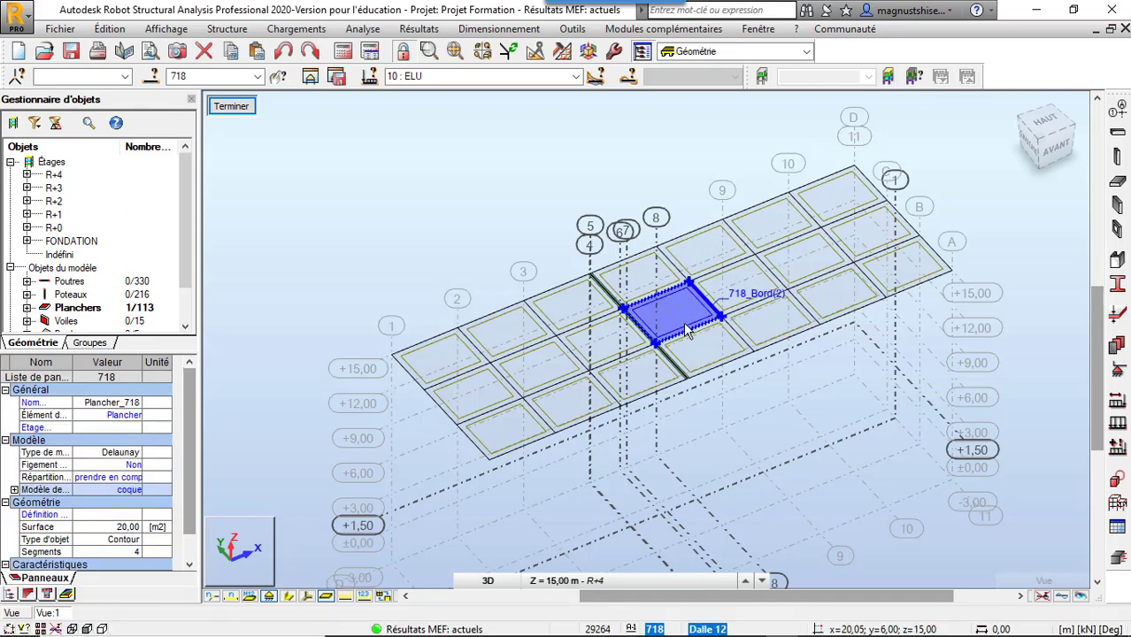
{"action": "left_click", "coordinate": [1120, 563]}
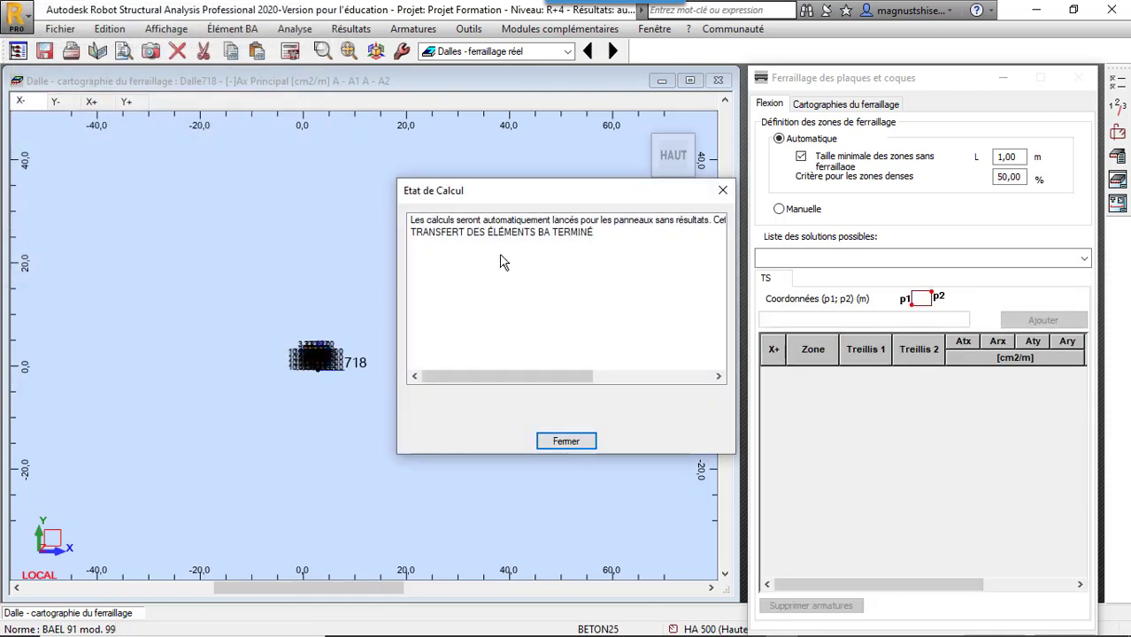
{"action": "left_click", "coordinate": [560, 442]}
{"action": "scroll", "coordinate": [291, 391], "scroll_direction": "up", "scroll_amount": 10}
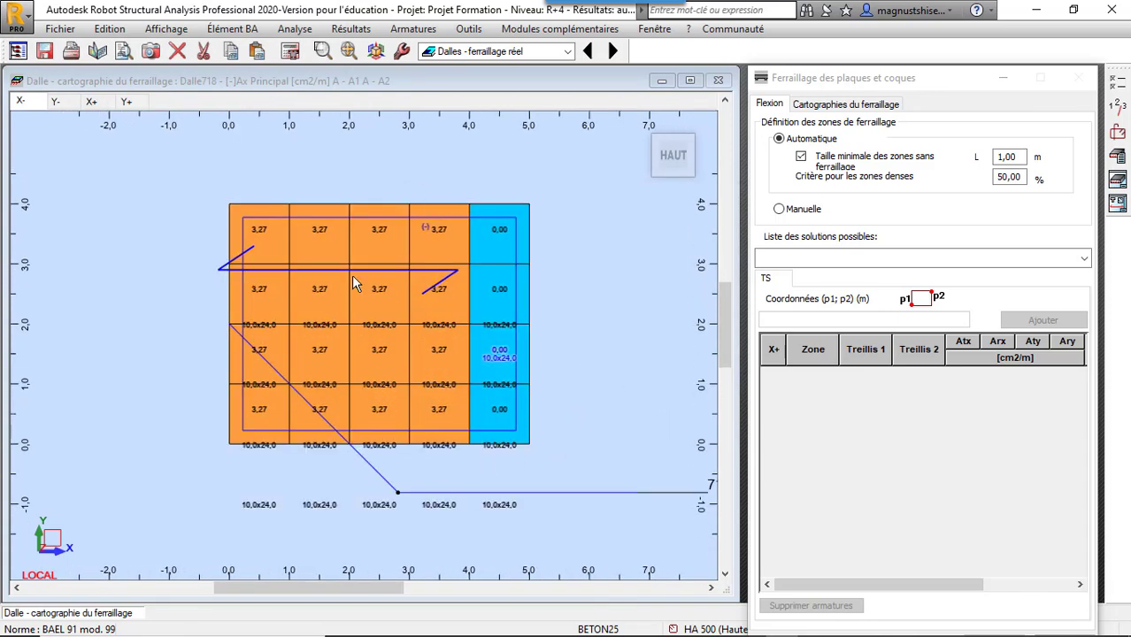
Step: Exclude the 6 and 8 mm bars from the slab's BAEL 91 calculation options, reviewing the concrete, welded mesh and punching settings
{"action": "left_click", "coordinate": [1120, 92]}
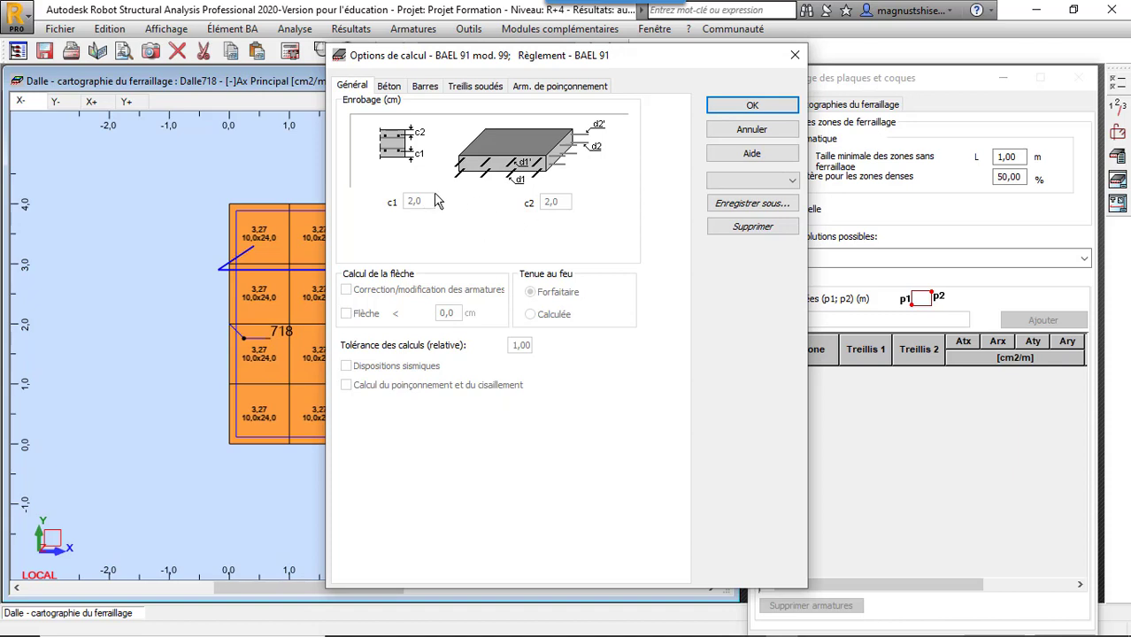
{"action": "left_click", "coordinate": [391, 87]}
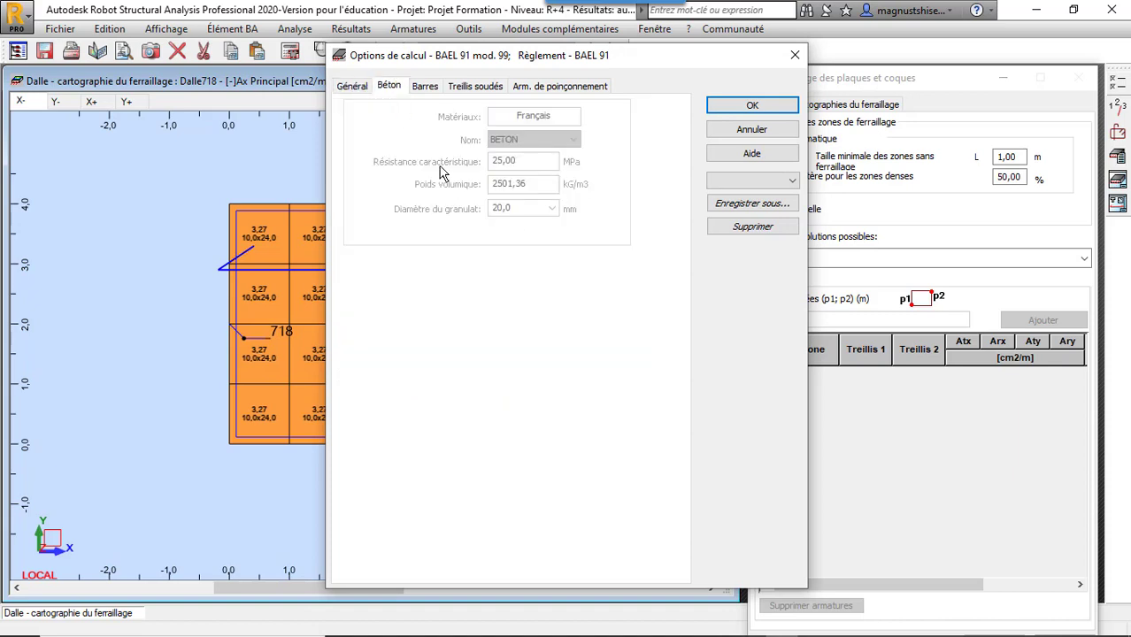
{"action": "left_click", "coordinate": [424, 85]}
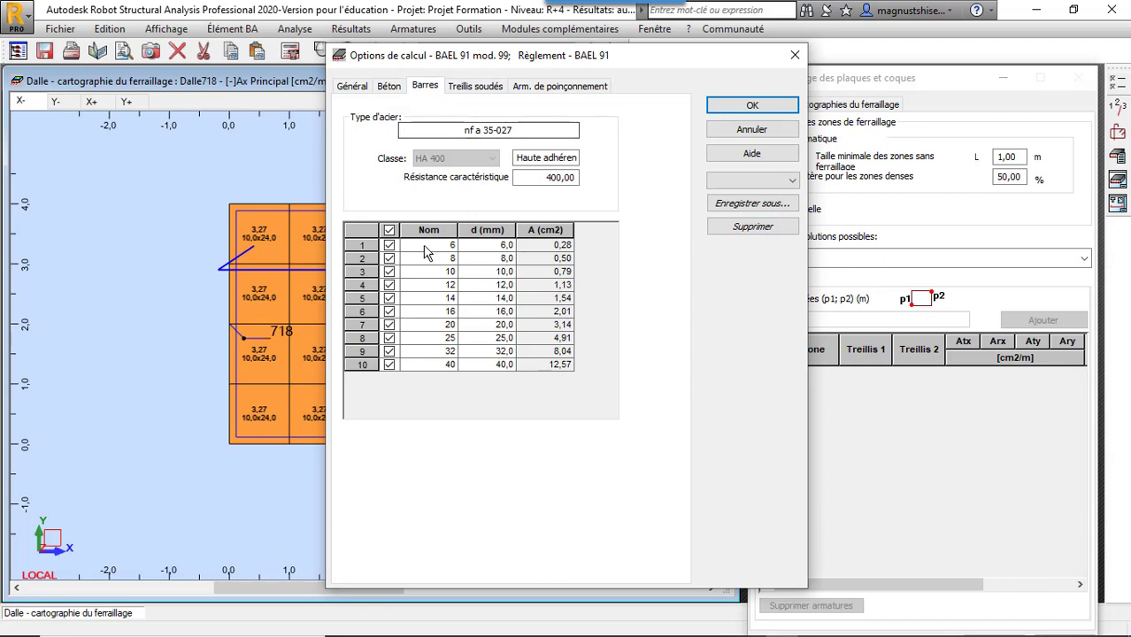
{"action": "left_click", "coordinate": [388, 245]}
{"action": "left_click", "coordinate": [389, 258]}
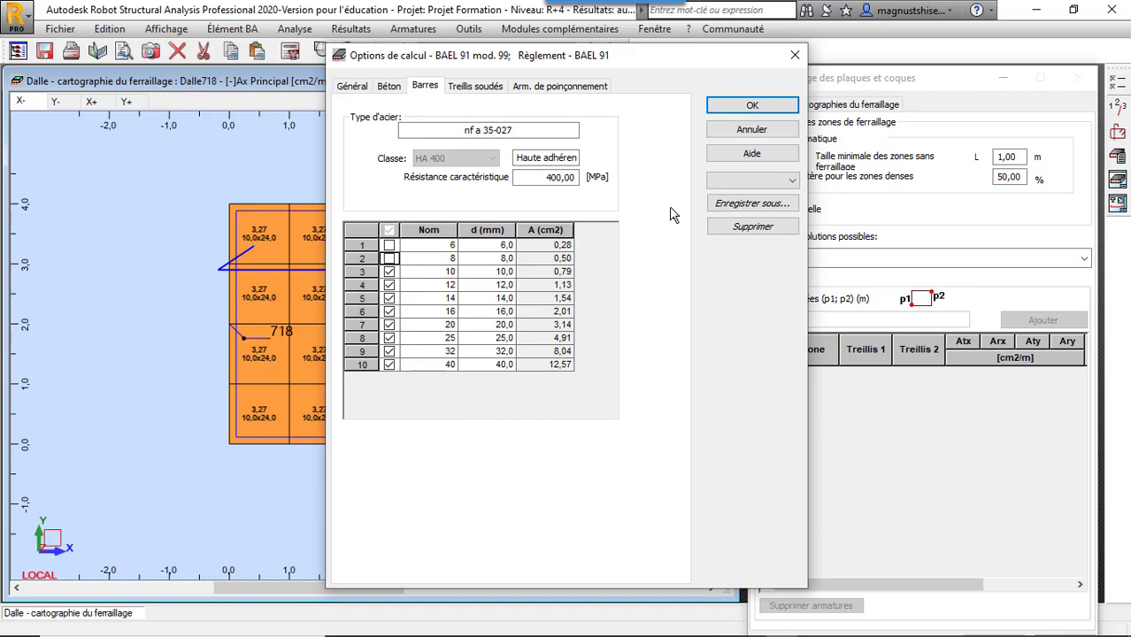
{"action": "left_click", "coordinate": [489, 86]}
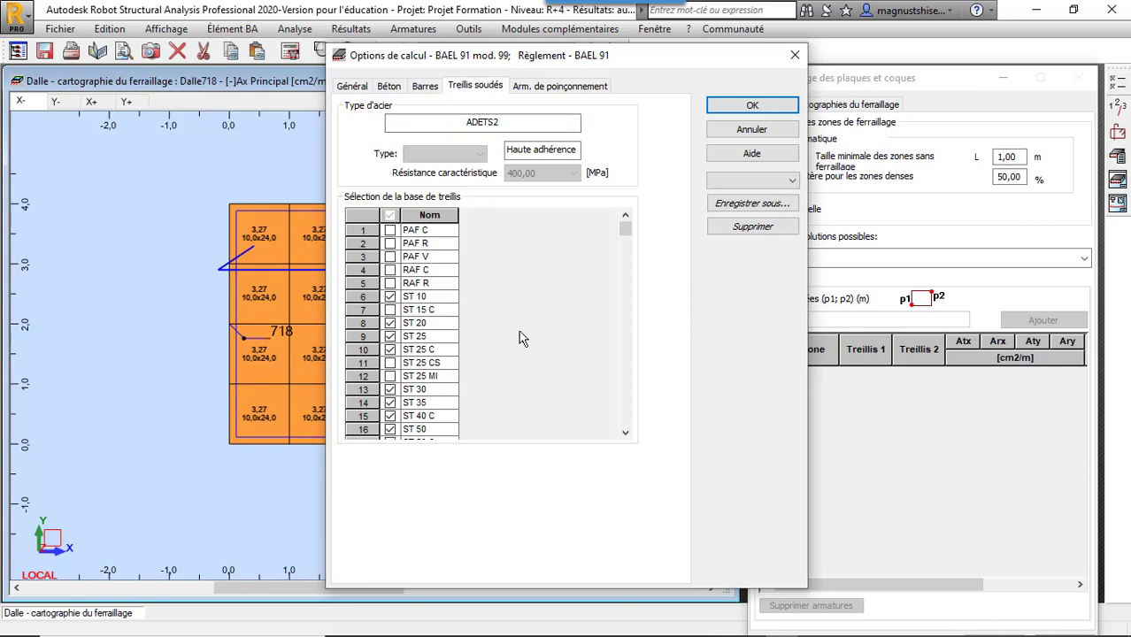
{"action": "left_click", "coordinate": [563, 90]}
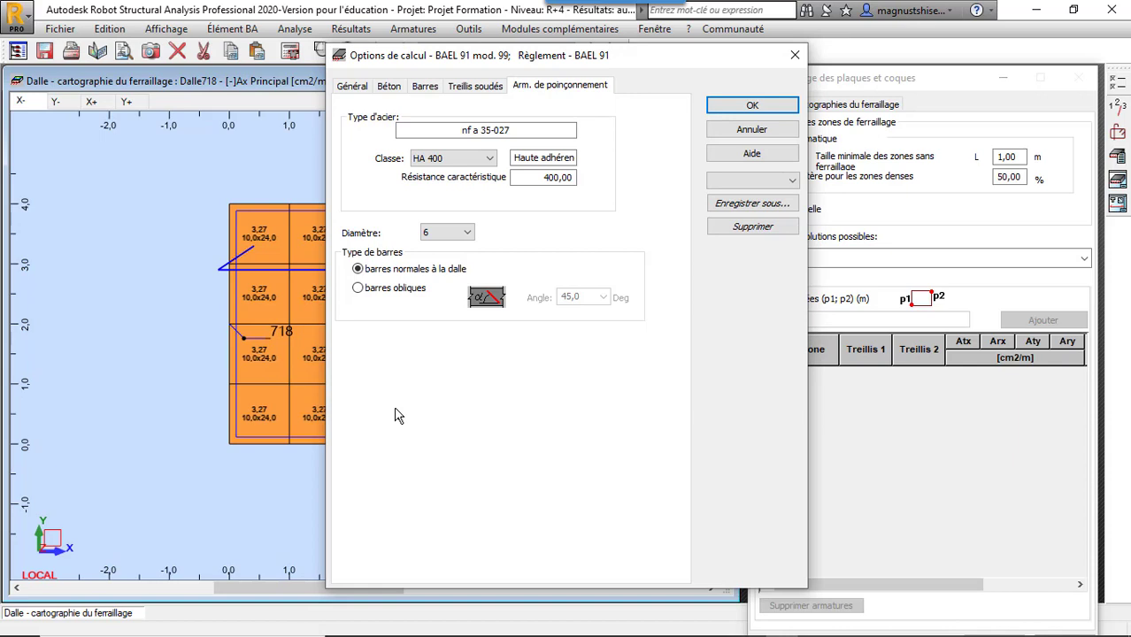
{"action": "left_click", "coordinate": [744, 107]}
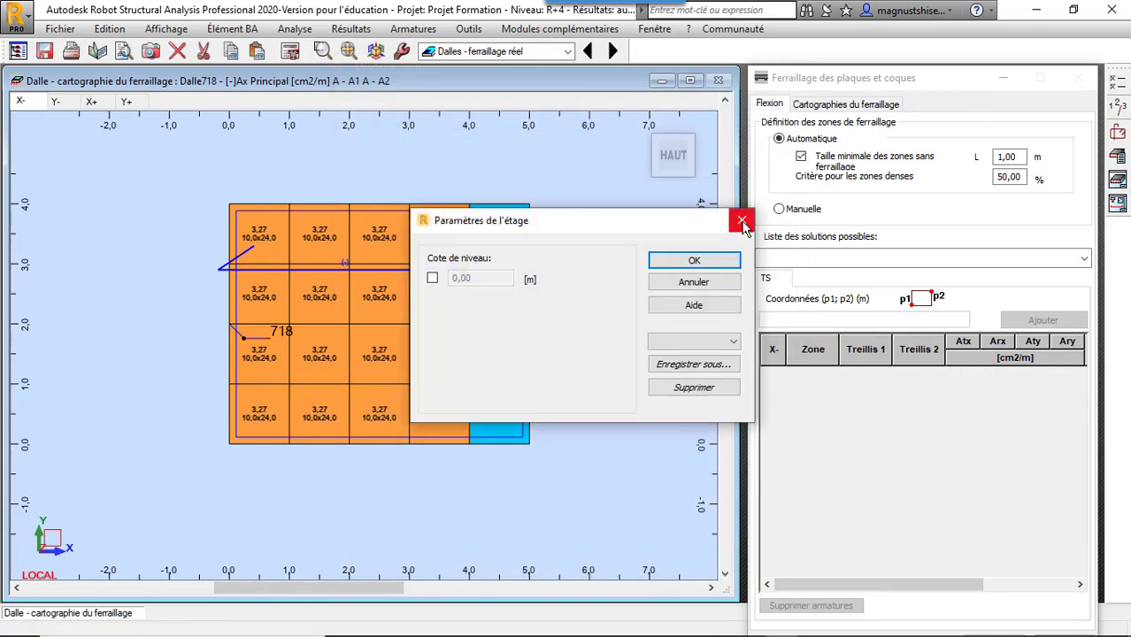
Step: Enable the level elevation in the storey parameters and set it to 15 m
{"action": "left_click", "coordinate": [432, 278]}
{"action": "double_click", "coordinate": [486, 278]}
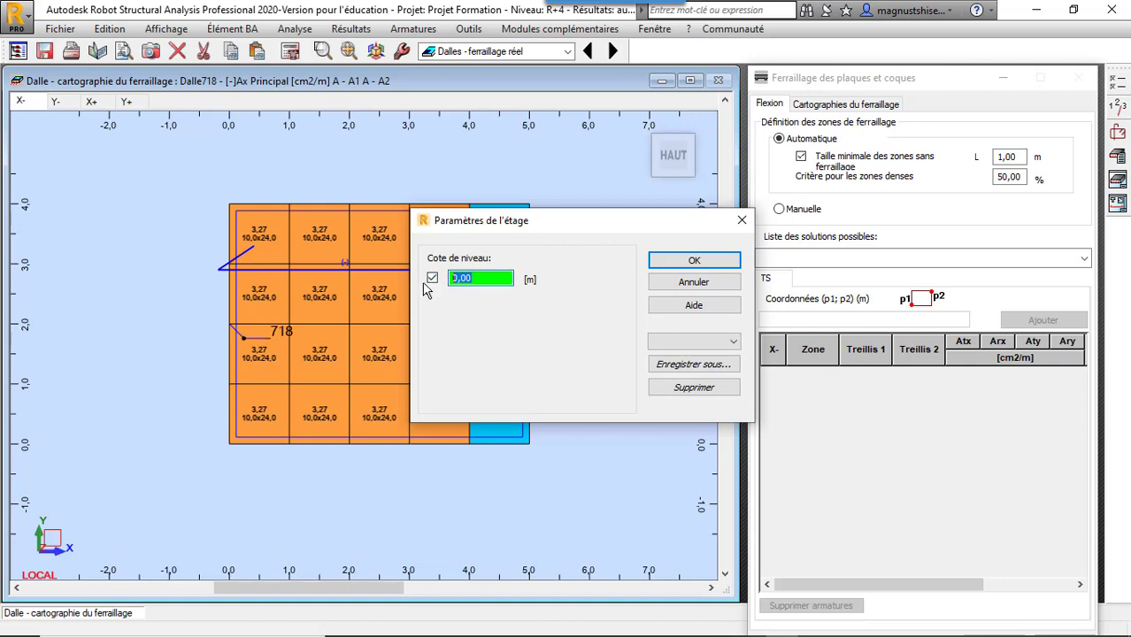
{"action": "type", "text": "15"}
{"action": "left_click", "coordinate": [682, 266]}
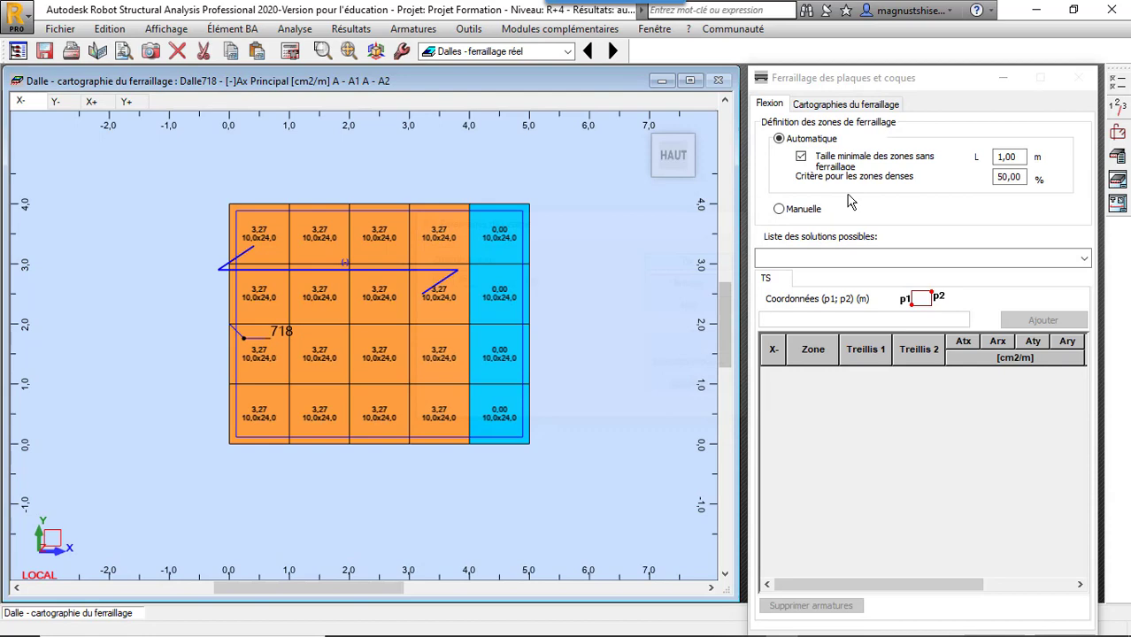
Step: Set the slab's reinforcement mode to Barres in the reinforcement arrangement and accept the secondary reinforcement and bar shape options
{"action": "left_click", "coordinate": [1118, 133]}
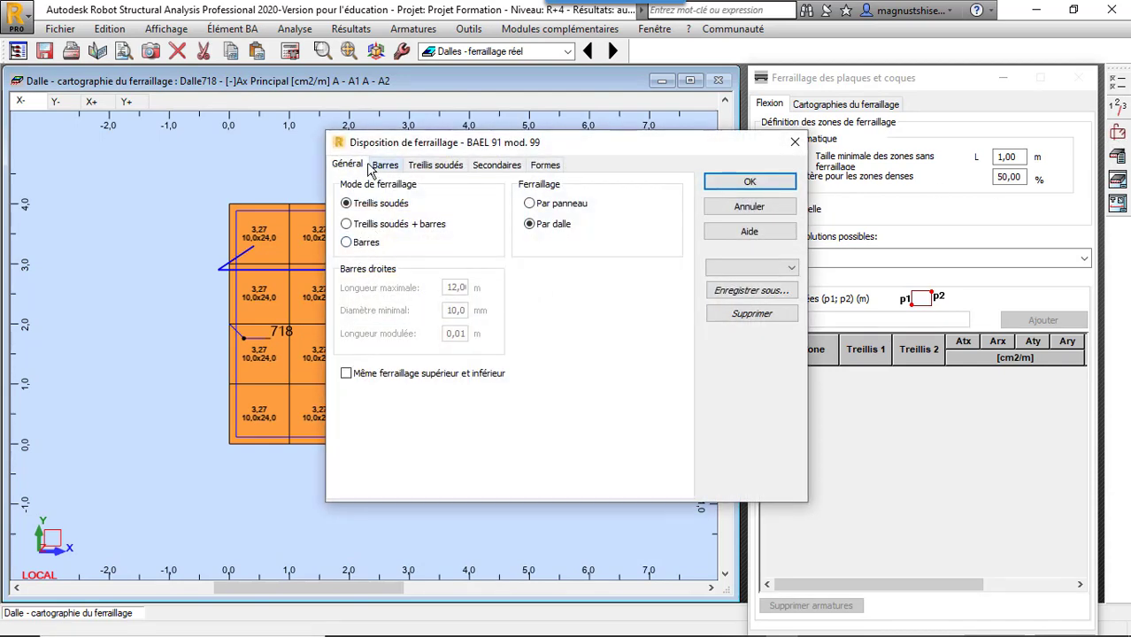
{"action": "left_click", "coordinate": [359, 247]}
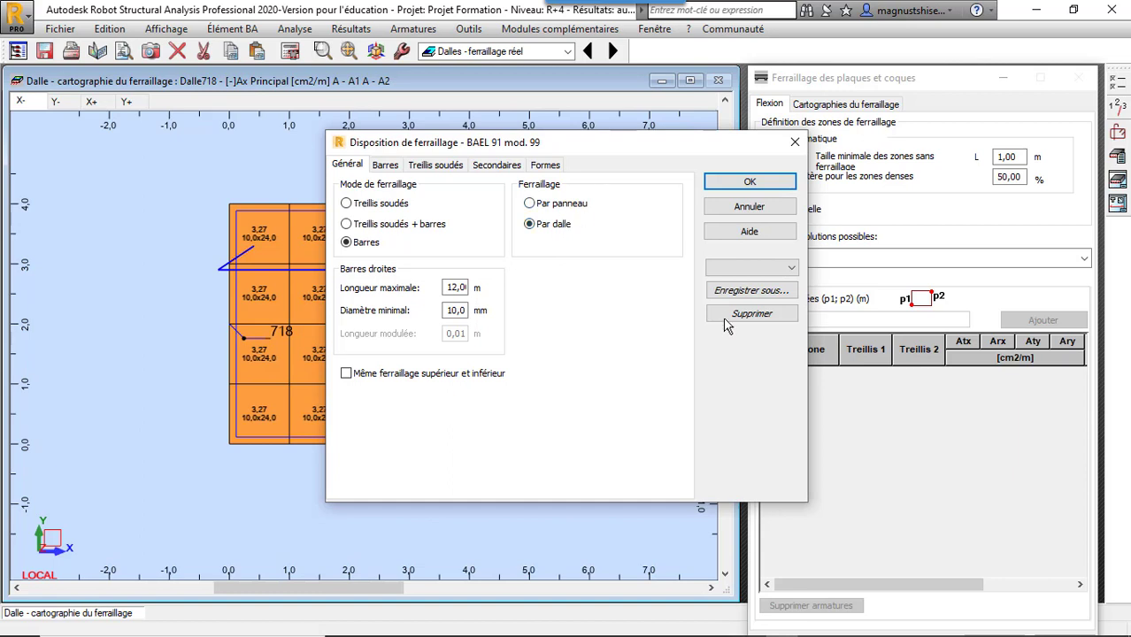
{"action": "left_click", "coordinate": [386, 165]}
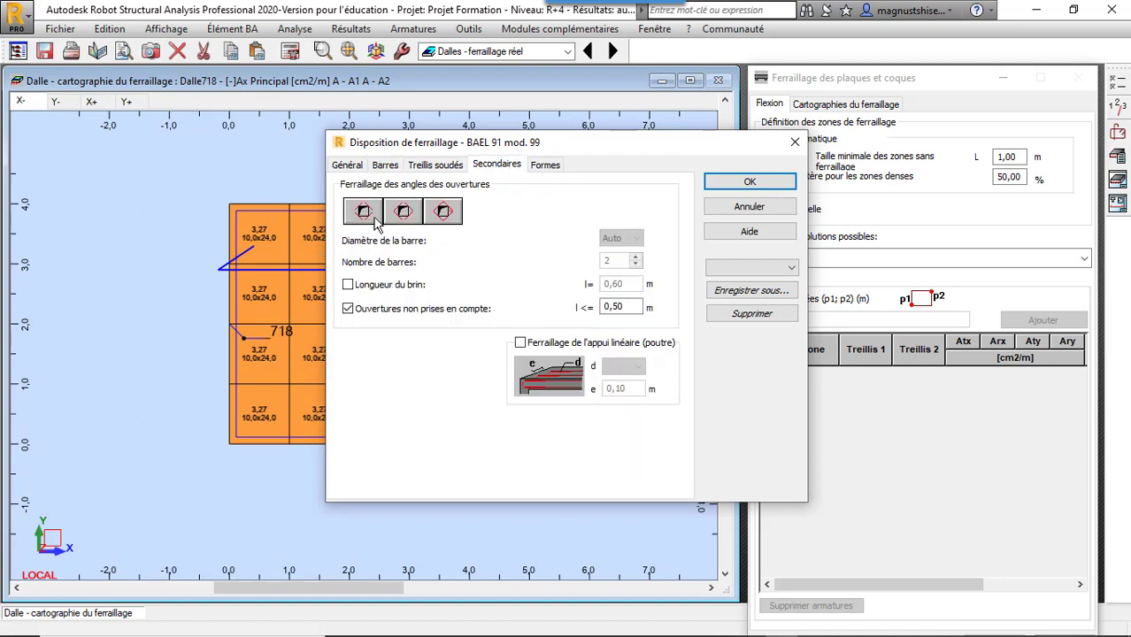
{"action": "left_click", "coordinate": [545, 166]}
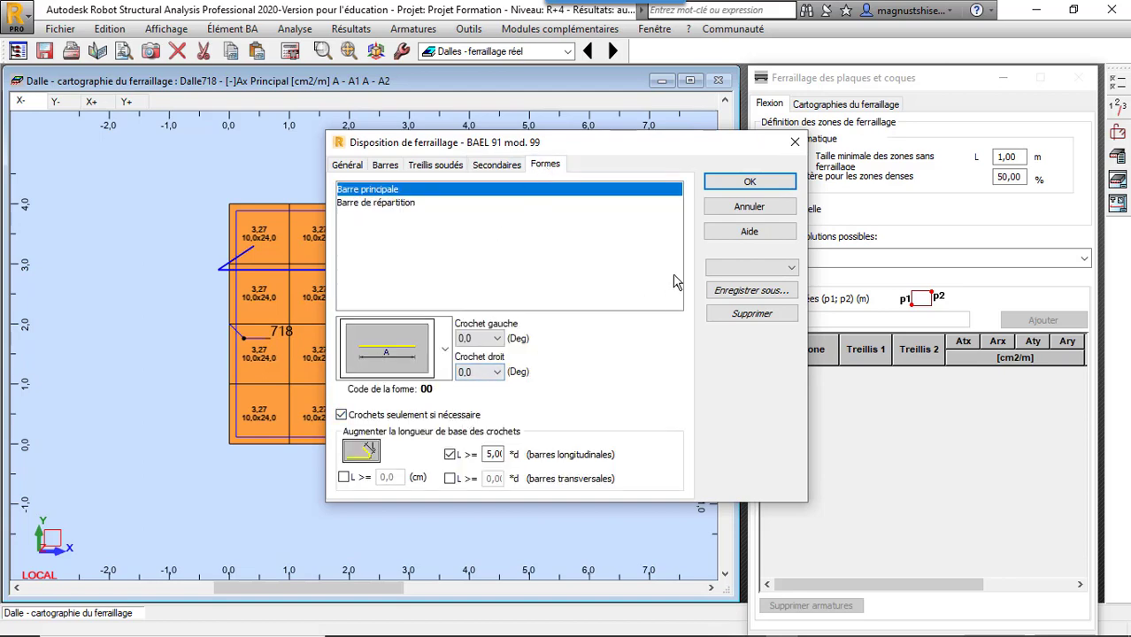
{"action": "left_click", "coordinate": [731, 186]}
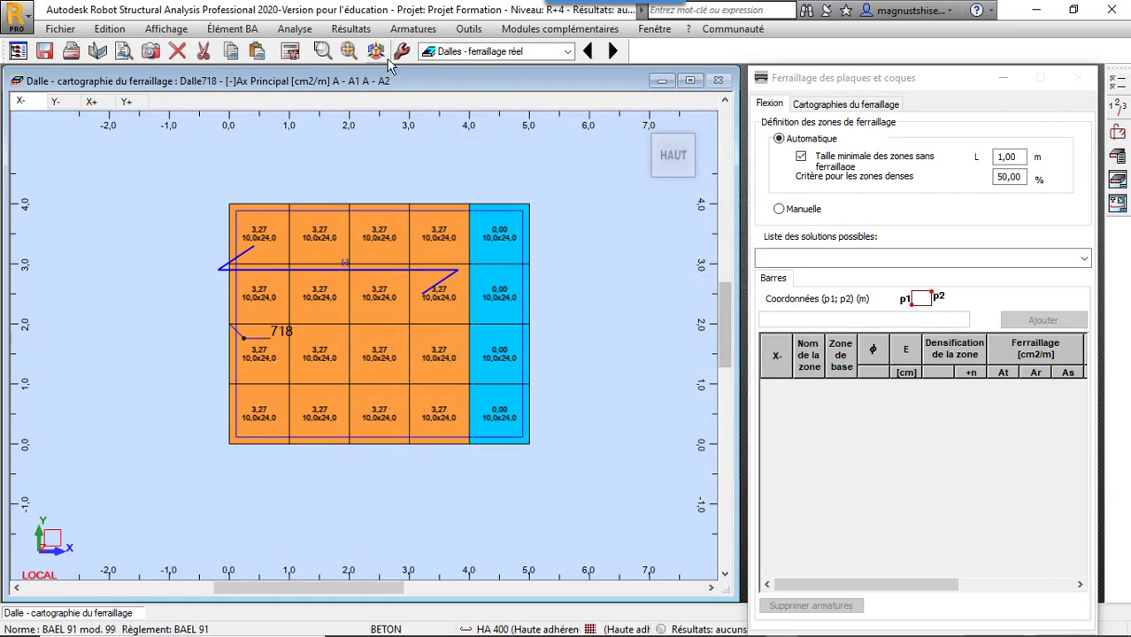
Step: Calculate the real reinforcement of slab 718 and display its Y- reinforcement map
{"action": "left_click", "coordinate": [294, 51]}
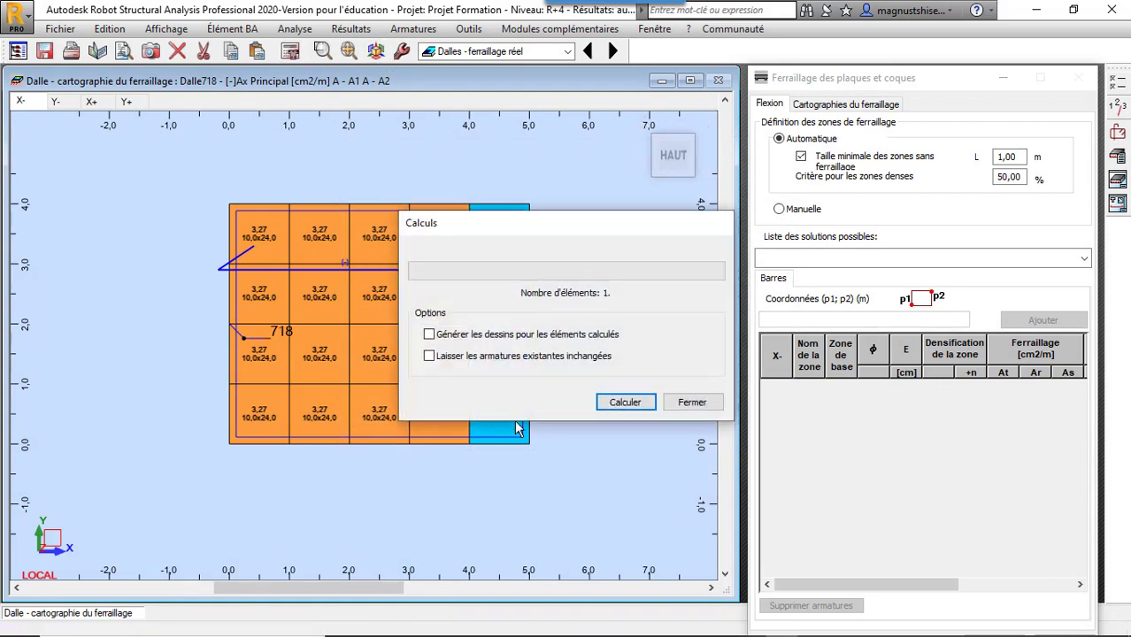
{"action": "left_click", "coordinate": [637, 400]}
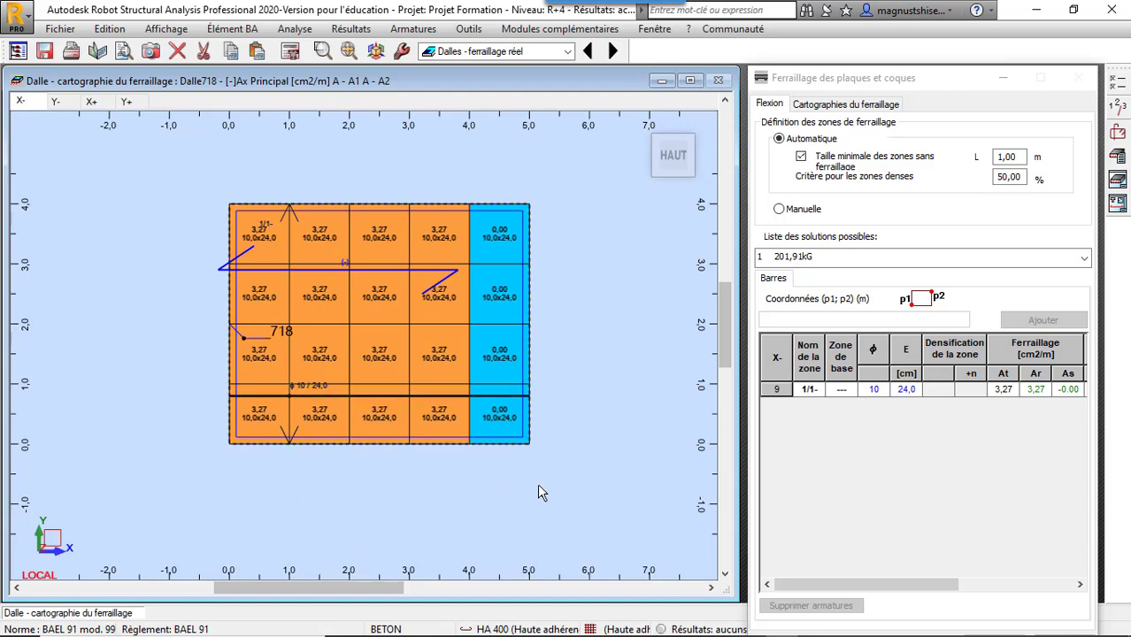
{"action": "left_click", "coordinate": [70, 102]}
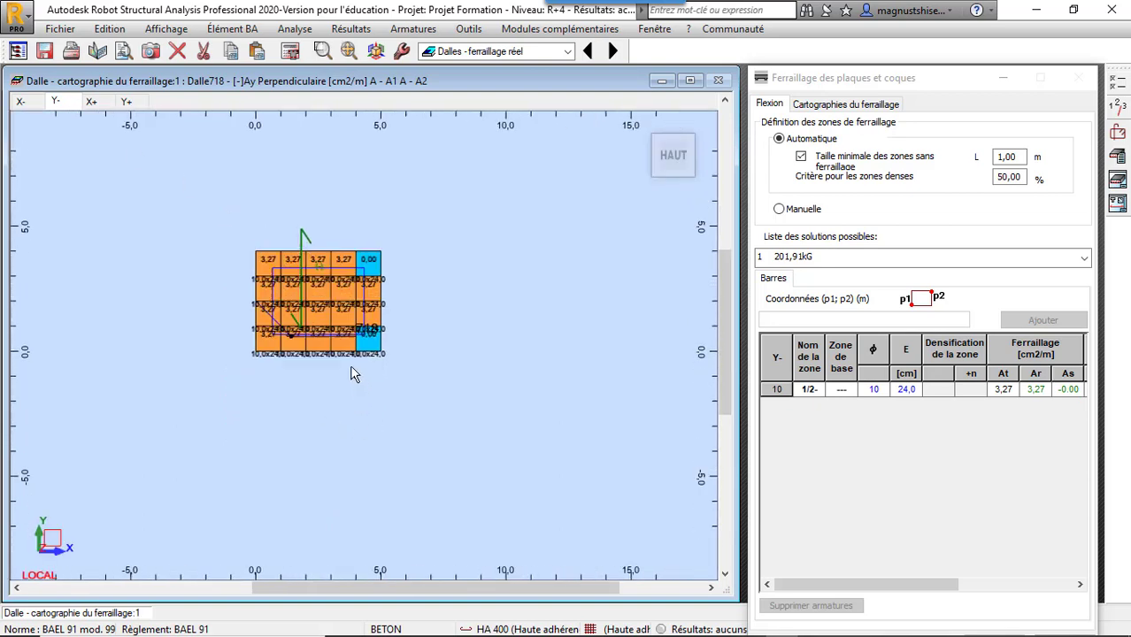
Step: Examine slab 718's real reinforcement for the Y-, X+ and Y+ directions, checking bar diameters and spacings in the zone tables
{"action": "scroll", "coordinate": [294, 267], "scroll_direction": "up", "scroll_amount": 5}
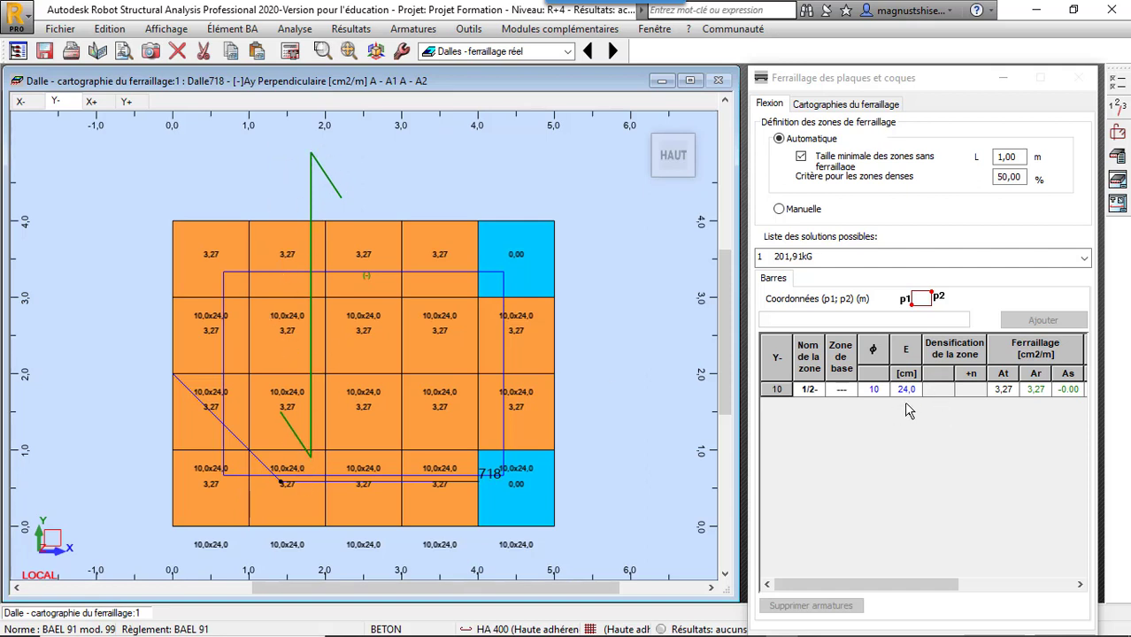
{"action": "left_click", "coordinate": [91, 102]}
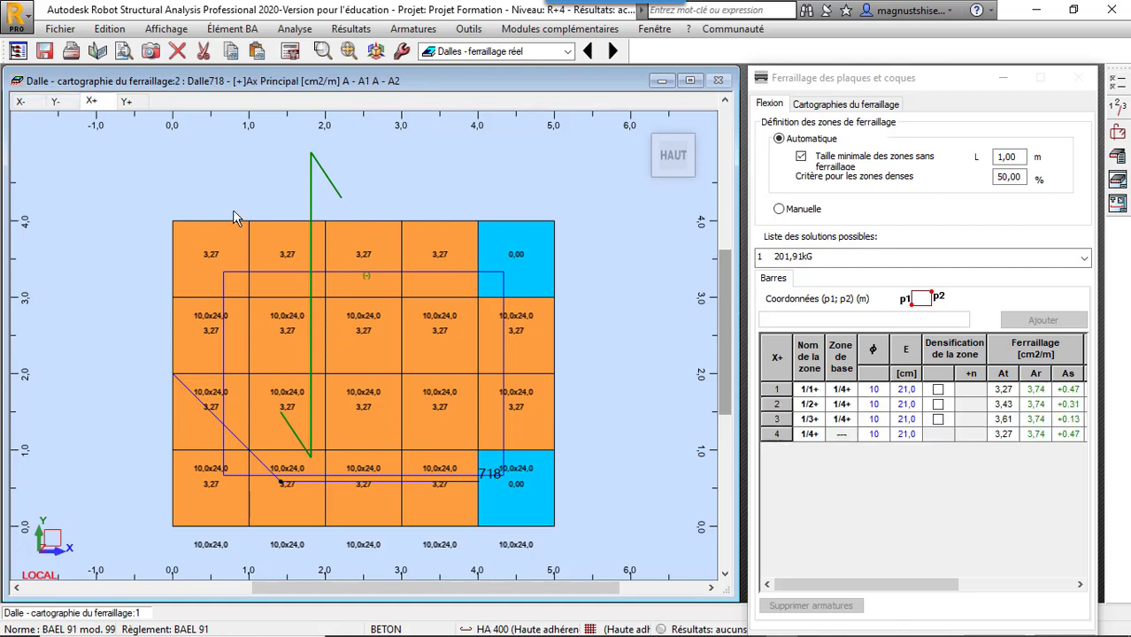
{"action": "scroll", "coordinate": [334, 356], "scroll_direction": "up", "scroll_amount": 5}
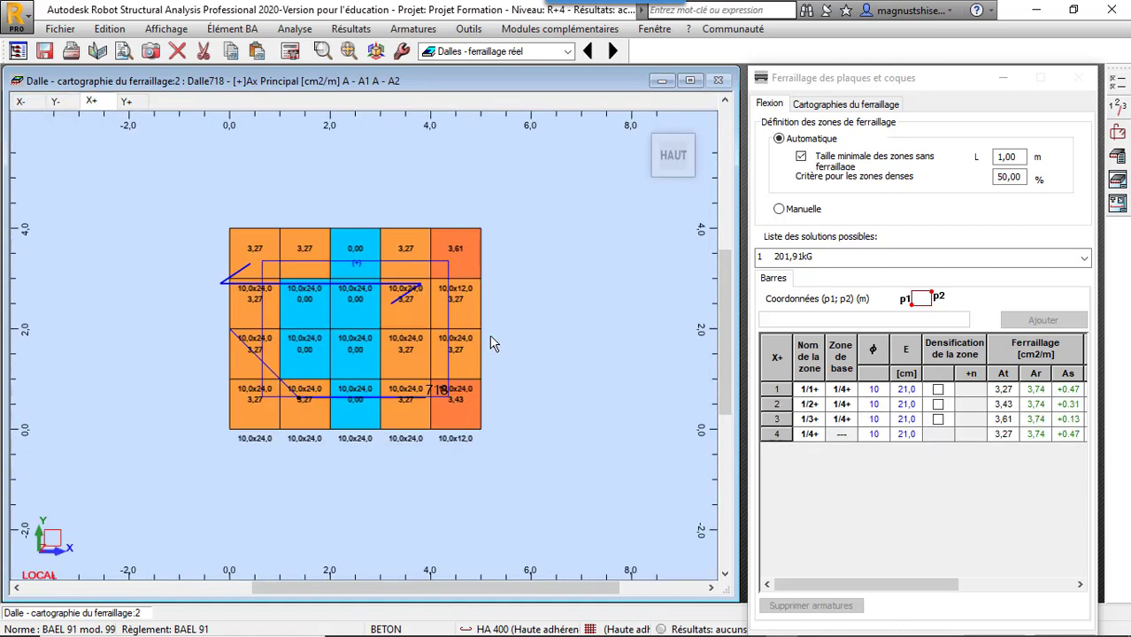
{"action": "scroll", "coordinate": [301, 298], "scroll_direction": "up", "scroll_amount": 2}
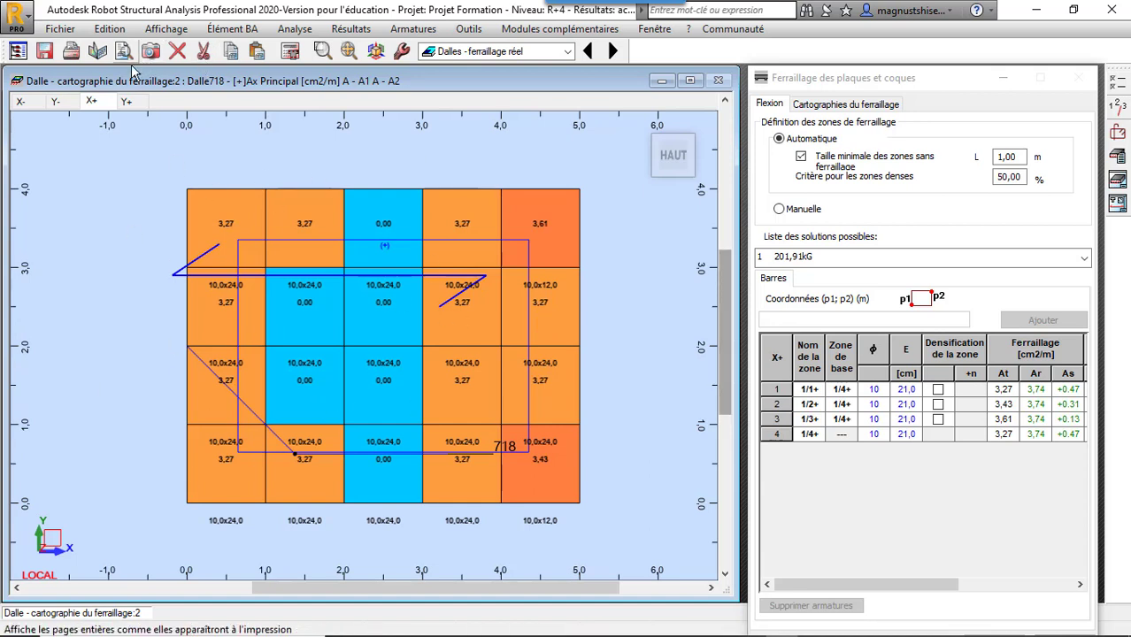
{"action": "left_click", "coordinate": [127, 100]}
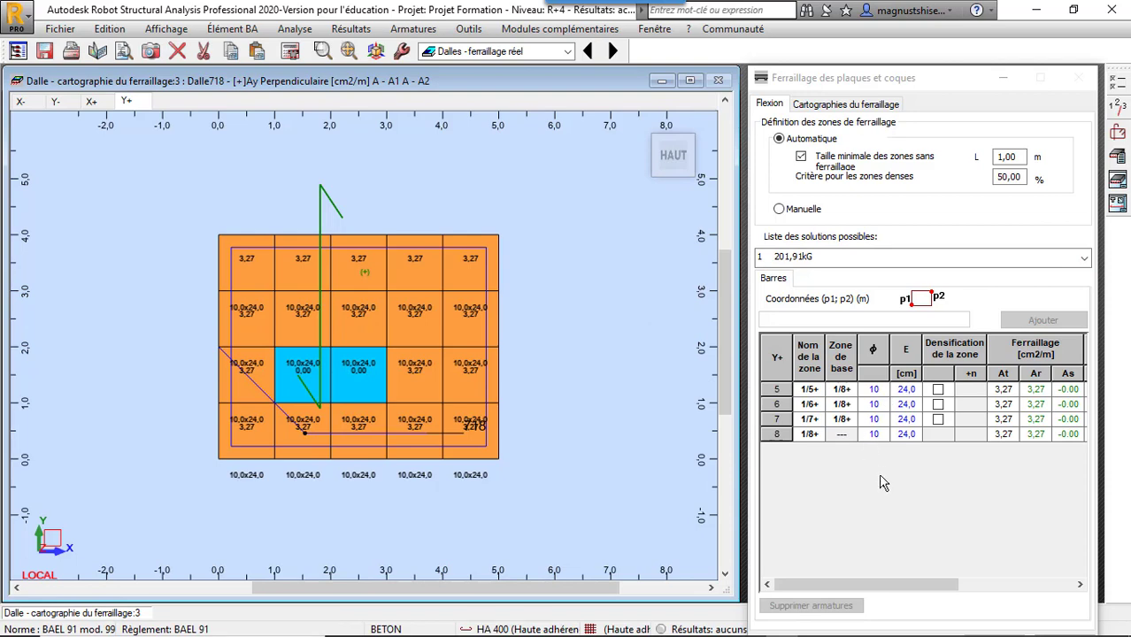
{"action": "scroll", "coordinate": [394, 412], "scroll_direction": "up", "scroll_amount": 2}
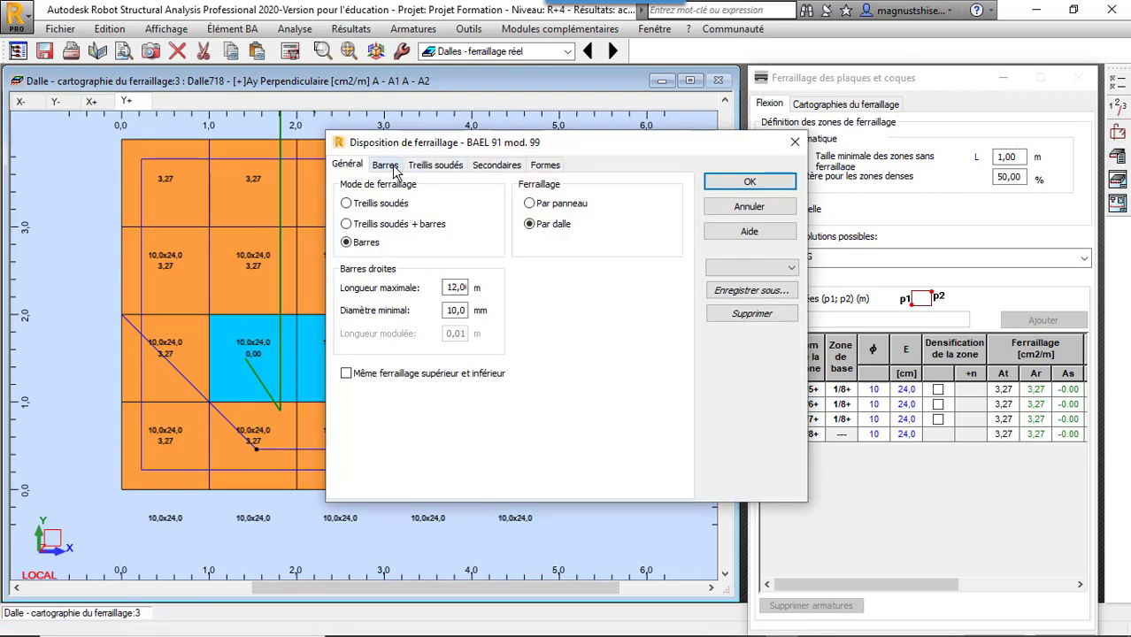
Step: Set the lower bar diameter to 10 in directions X and Y in the reinforcement arrangement and copy it to the upper bars
{"action": "left_click", "coordinate": [386, 165]}
{"action": "left_click", "coordinate": [459, 216]}
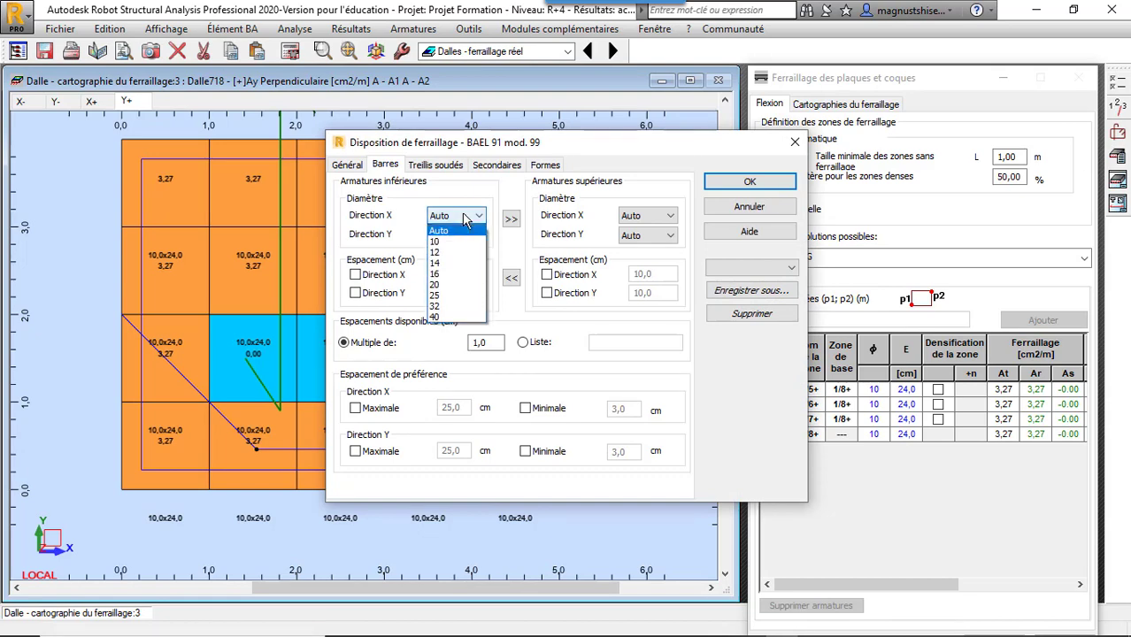
{"action": "left_click", "coordinate": [456, 241]}
{"action": "left_click", "coordinate": [457, 237]}
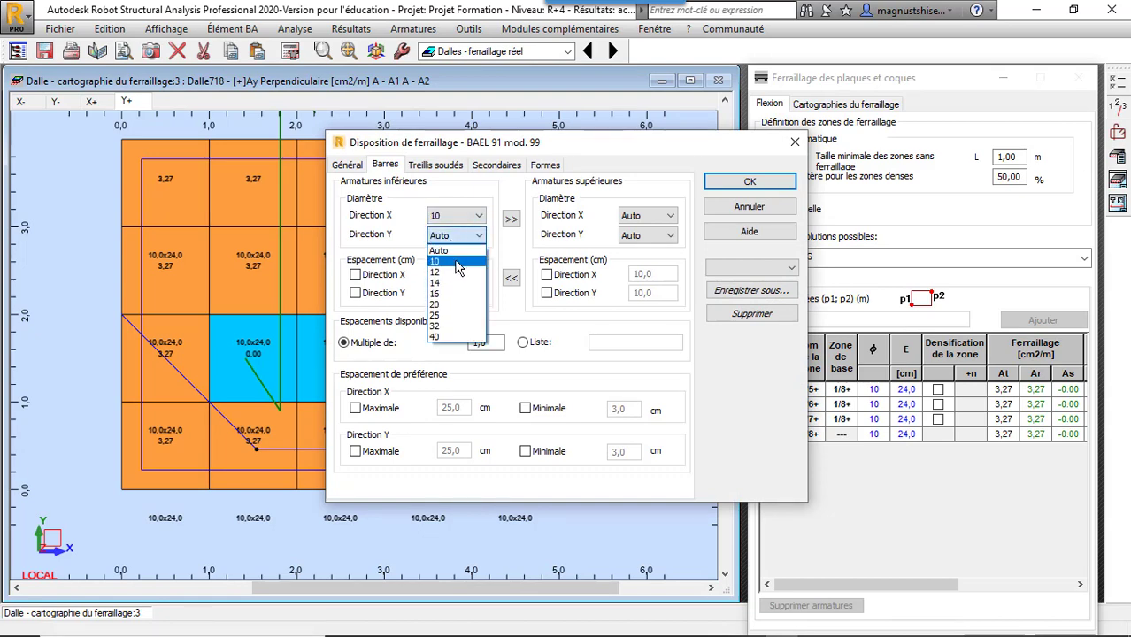
{"action": "left_click", "coordinate": [457, 262]}
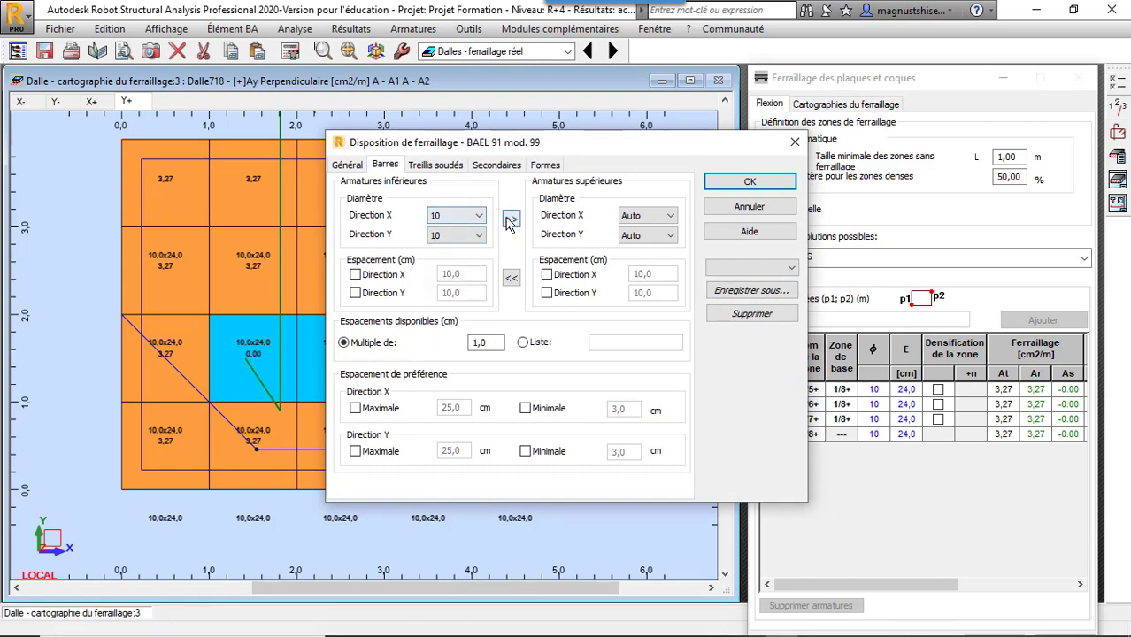
{"action": "left_click", "coordinate": [511, 219]}
Step: Enable imposed spacing for the lower reinforcement and set it to 21 cm in directions X and Y
{"action": "left_click", "coordinate": [356, 276]}
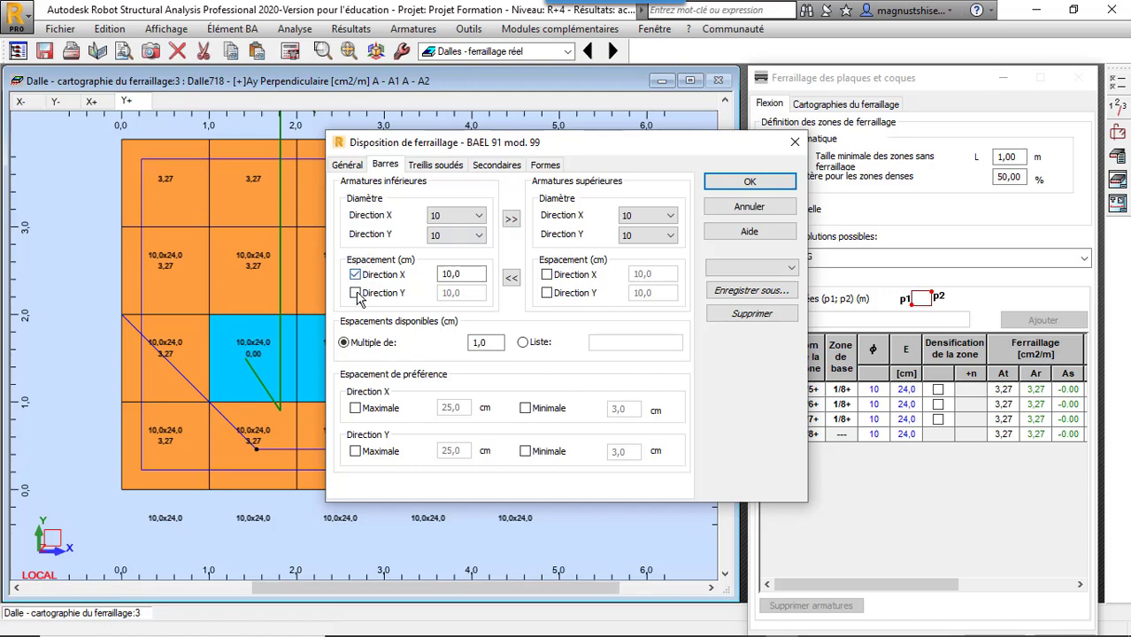
{"action": "left_click", "coordinate": [355, 293]}
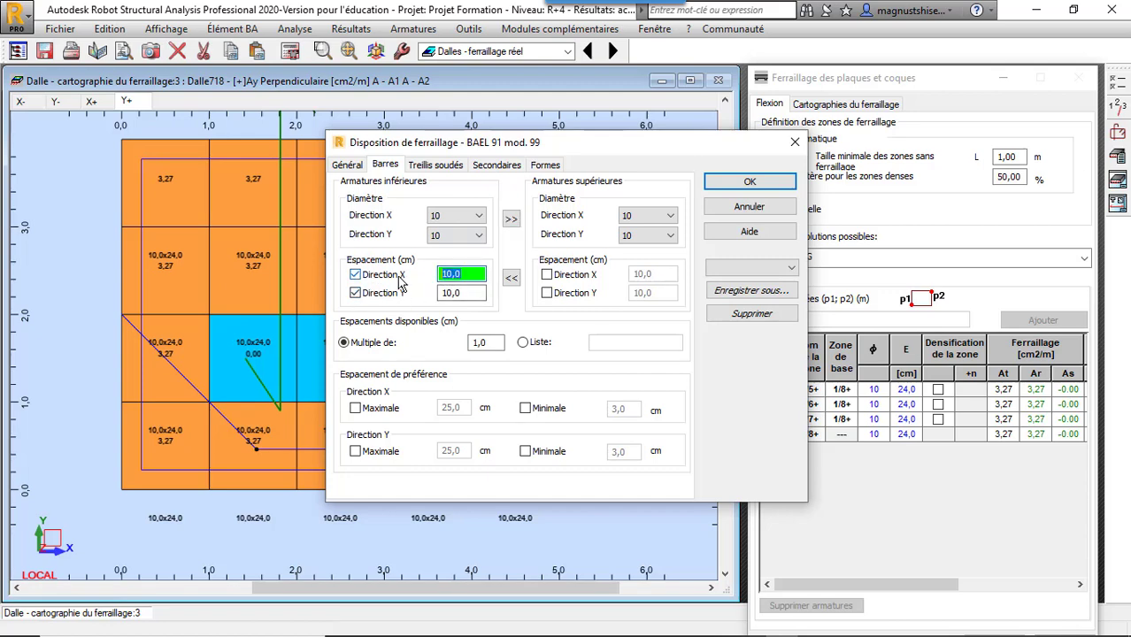
{"action": "type", "text": "21"}
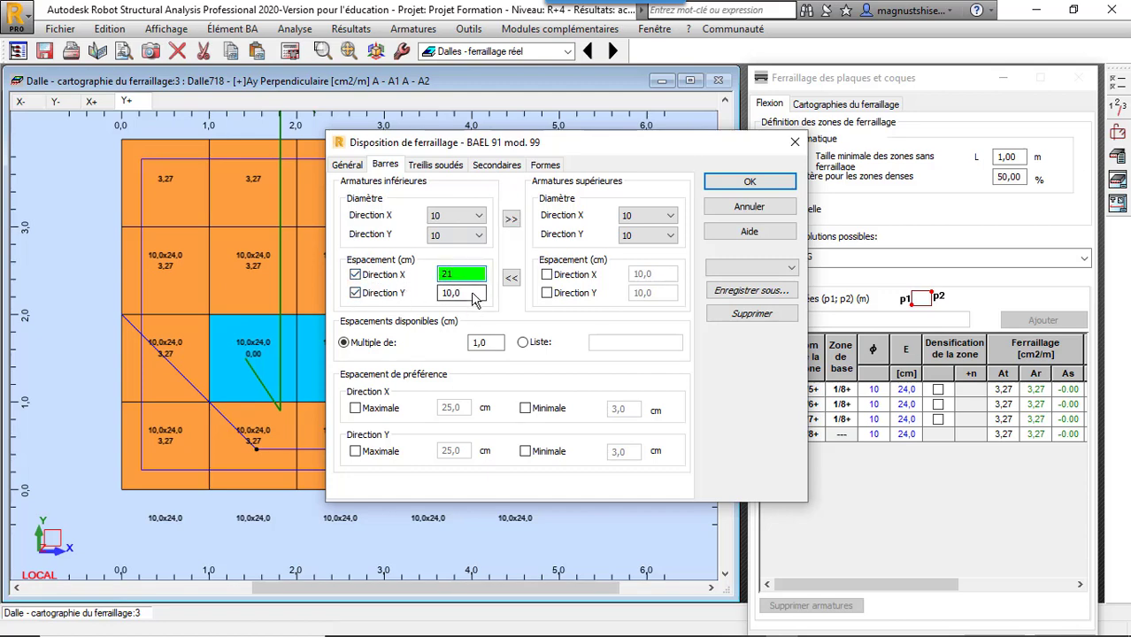
{"action": "key", "text": "Tab"}
{"action": "type", "text": "21"}
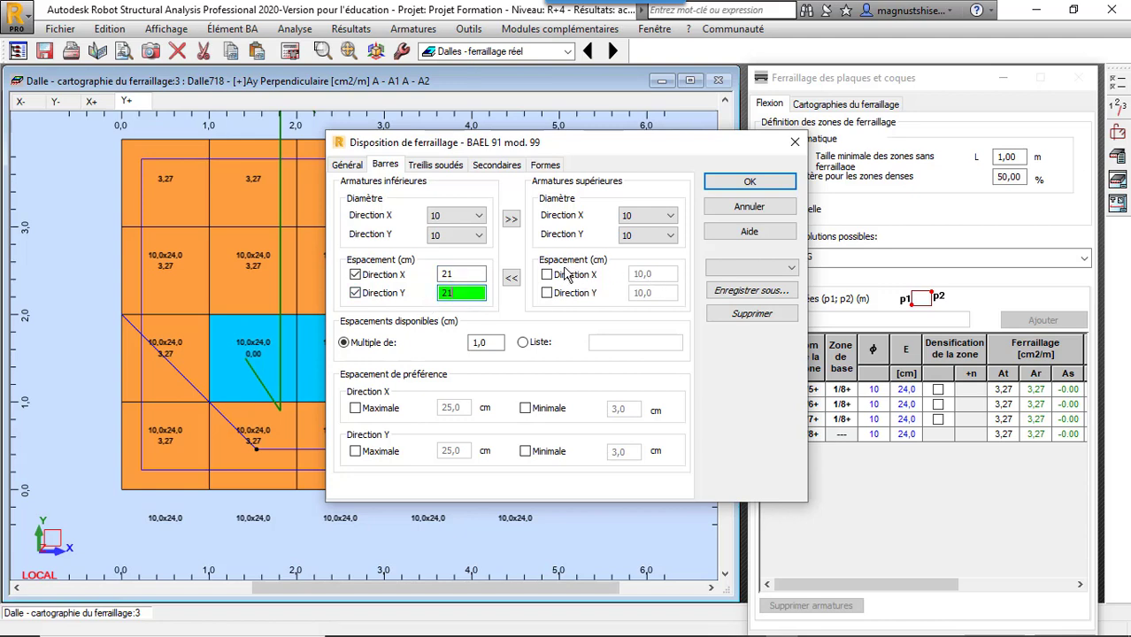
Step: Impose a 21 cm spacing on the upper reinforcement in directions X and Y and accept the reinforcement arrangement
{"action": "left_click", "coordinate": [547, 276]}
{"action": "left_click", "coordinate": [547, 293]}
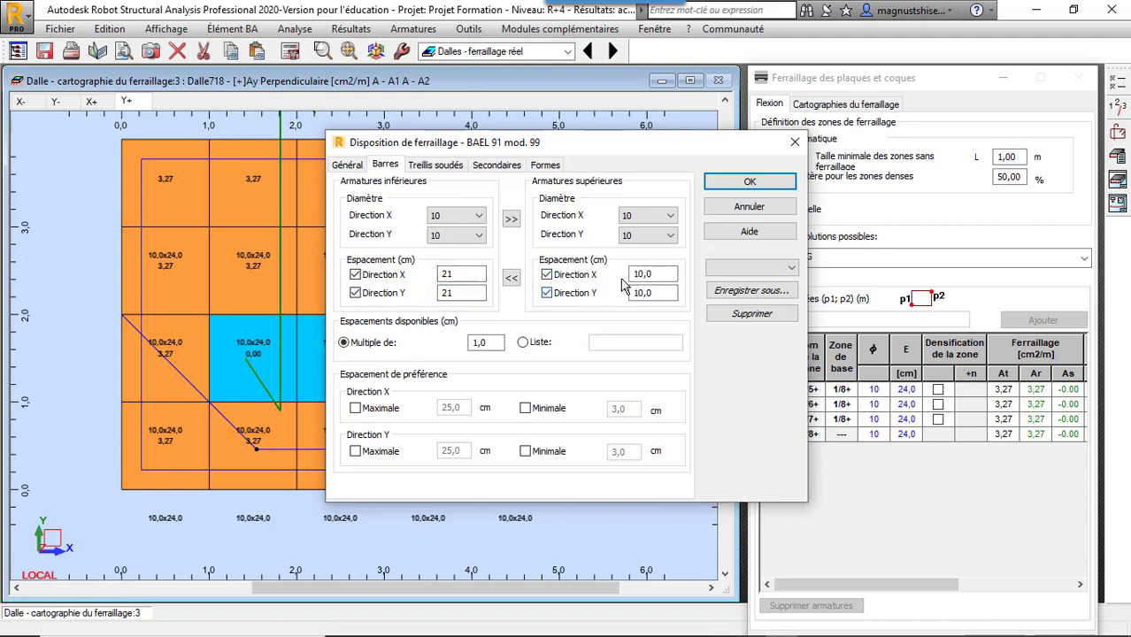
{"action": "type", "text": "21"}
{"action": "key", "text": "Tab"}
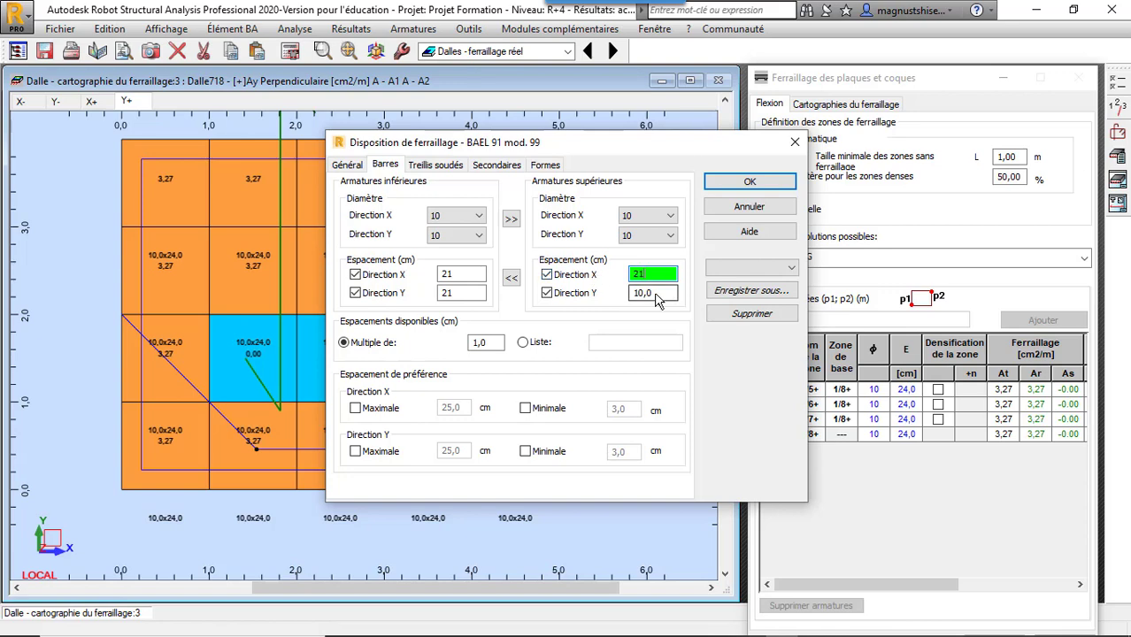
{"action": "type", "text": "21"}
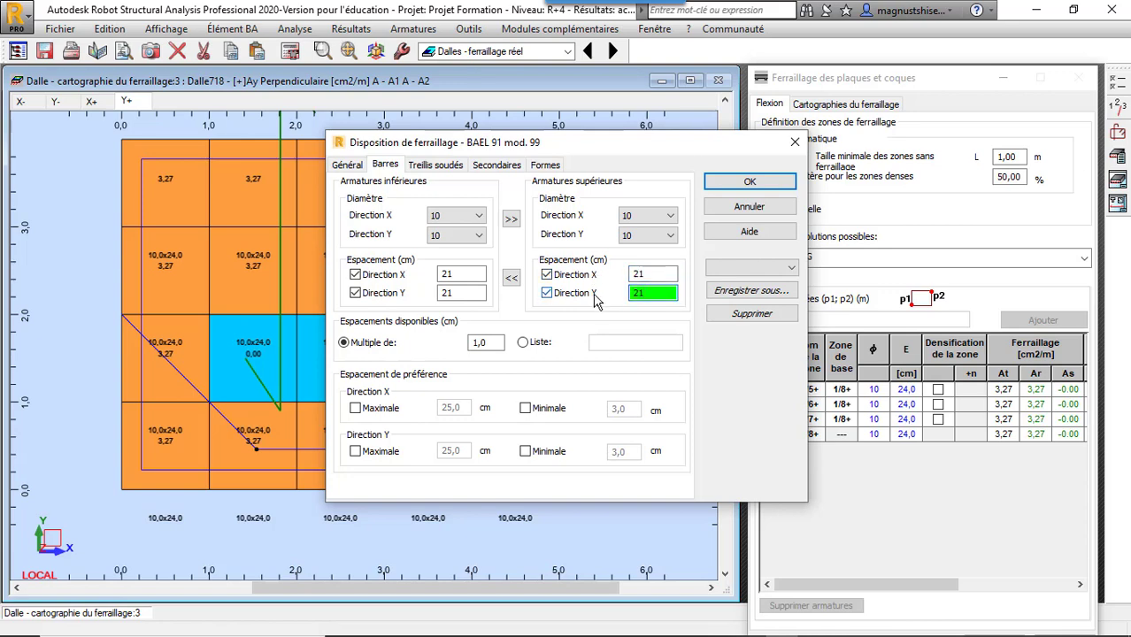
{"action": "left_click", "coordinate": [748, 181]}
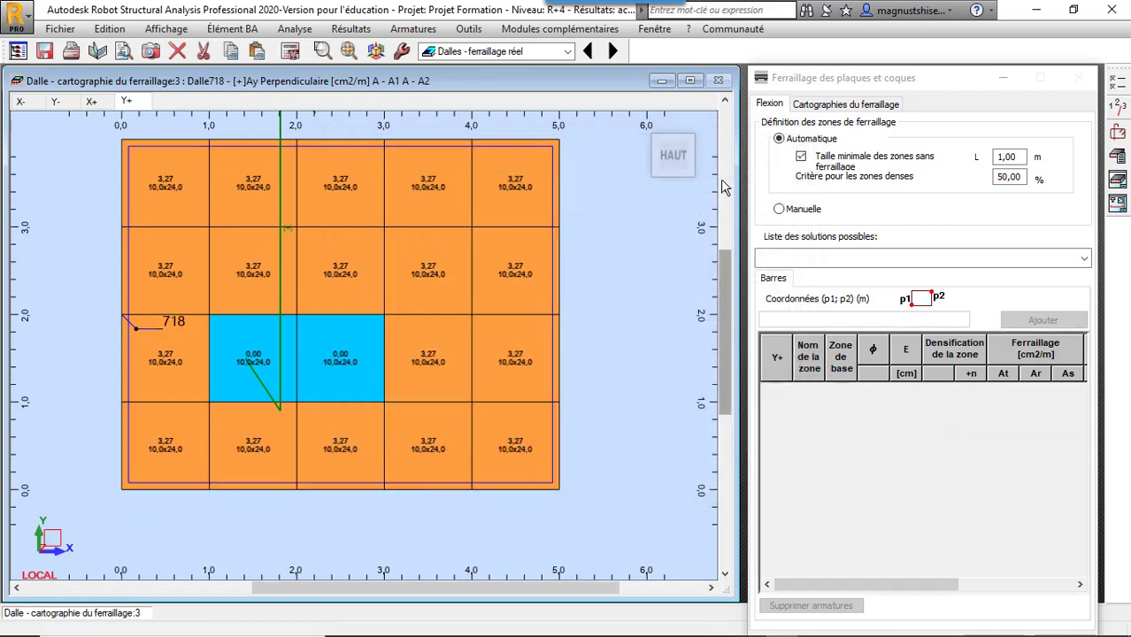
Step: Recalculate slab 718's real reinforcement and review the X+, Y- and X- reinforcement maps
{"action": "left_click", "coordinate": [291, 50]}
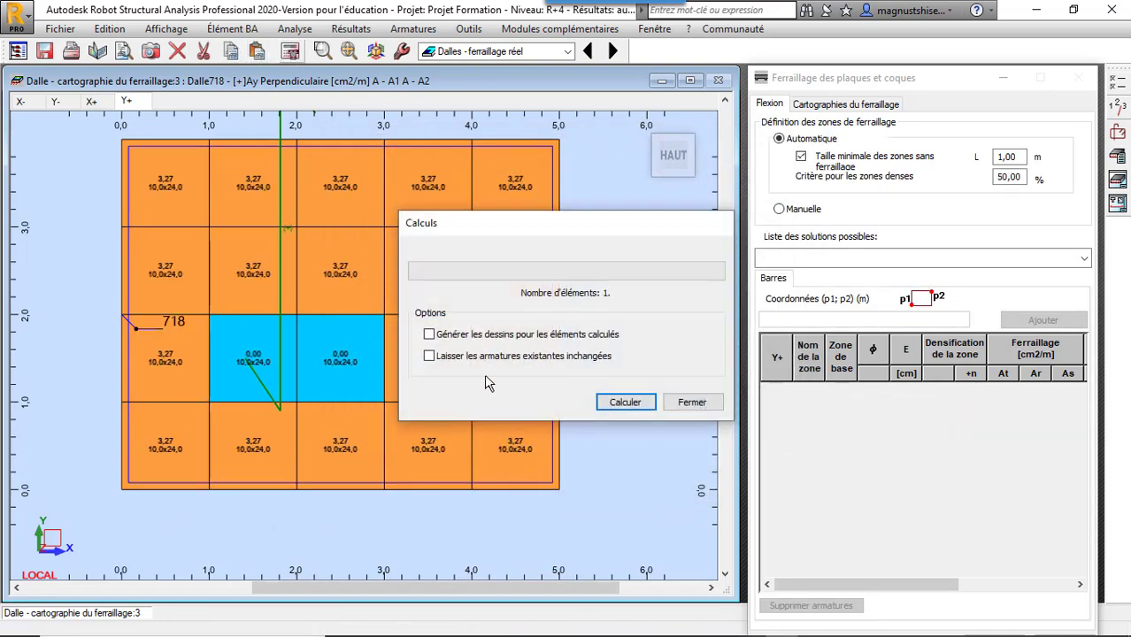
{"action": "left_click", "coordinate": [617, 404]}
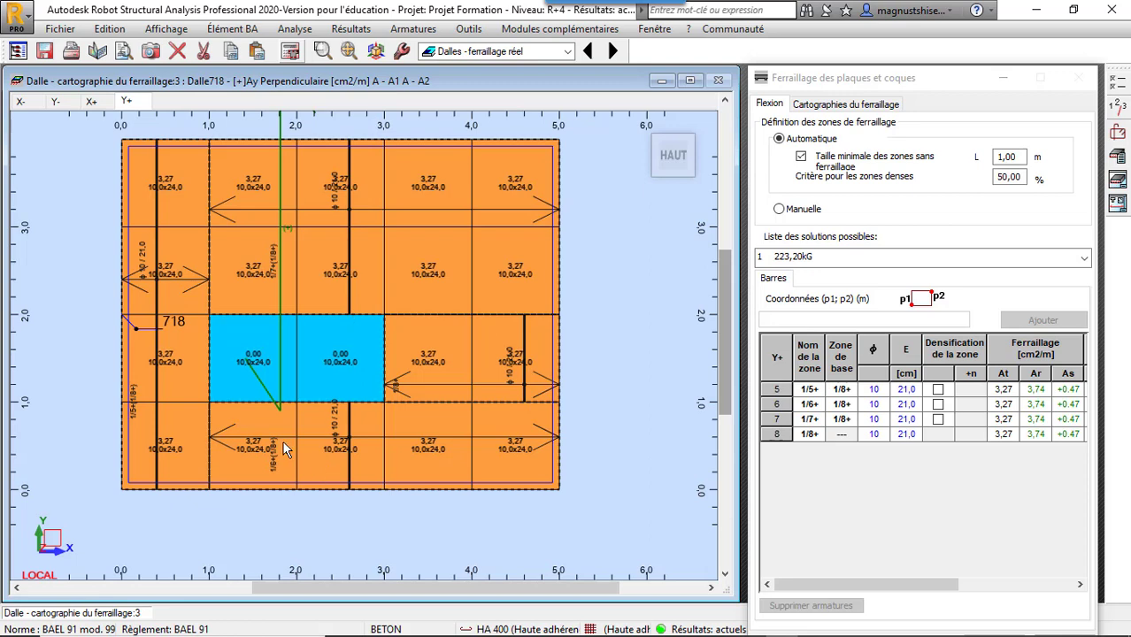
{"action": "left_click", "coordinate": [91, 101]}
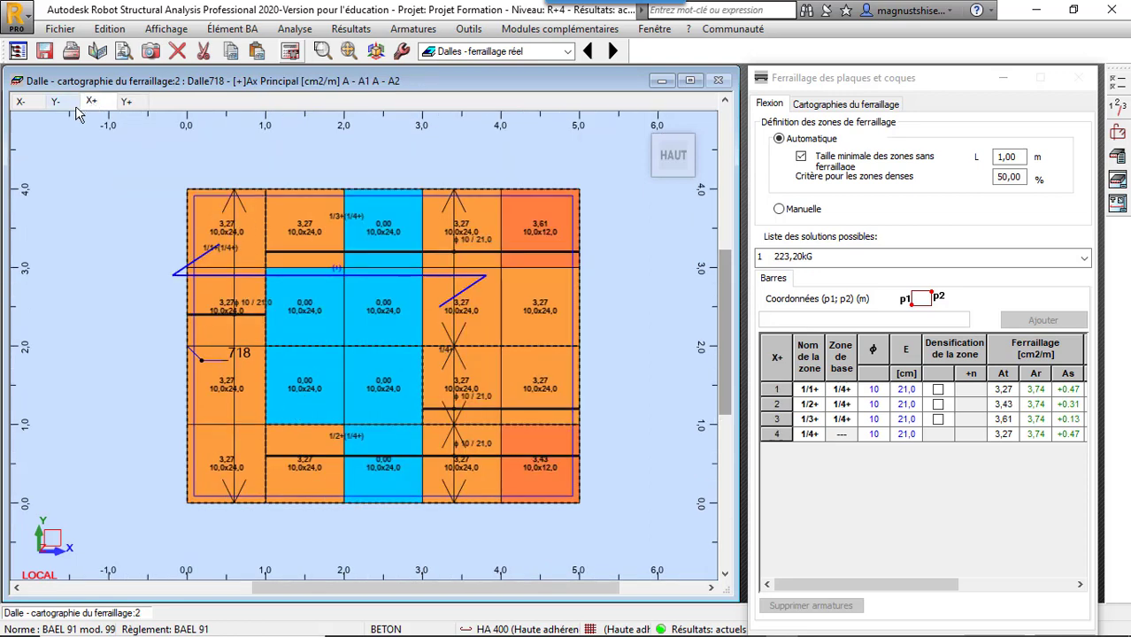
{"action": "left_click", "coordinate": [55, 101]}
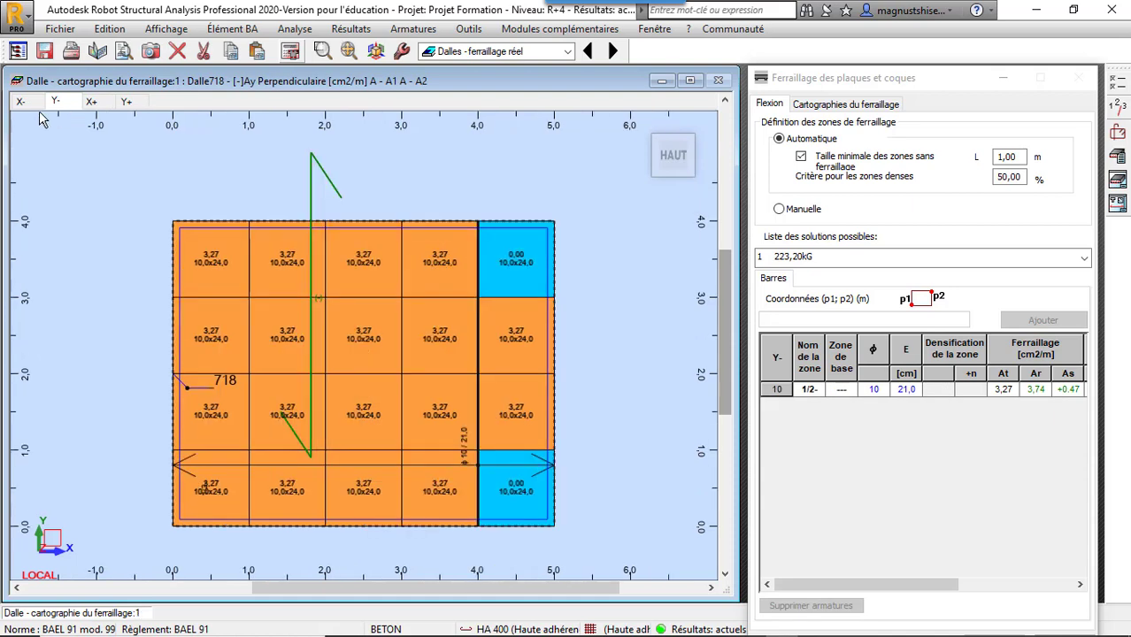
{"action": "left_click", "coordinate": [21, 101]}
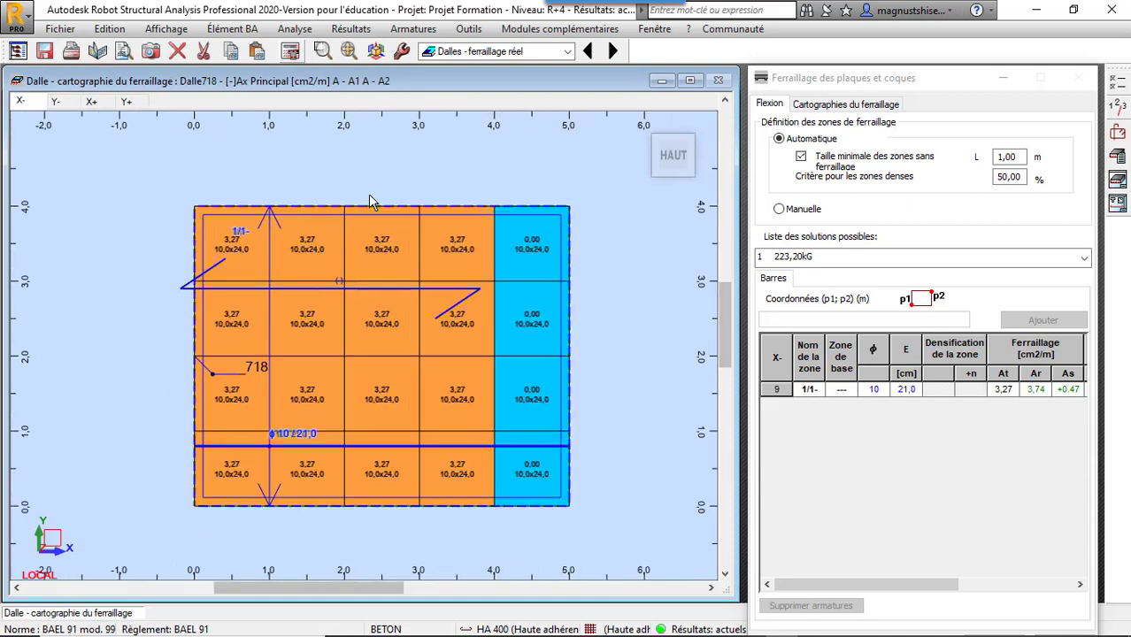
Step: Switch to the Dalles - ferraillage layout for reinforced concrete design and display the slab's "-" reinforcement view
{"action": "left_click", "coordinate": [535, 53]}
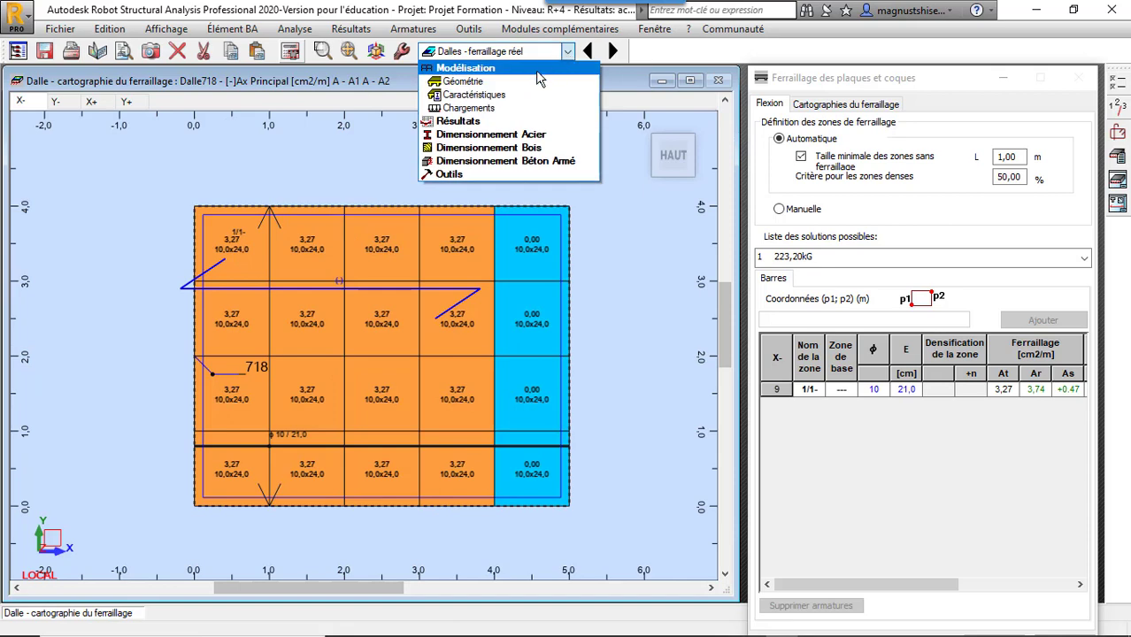
{"action": "left_click", "coordinate": [499, 161]}
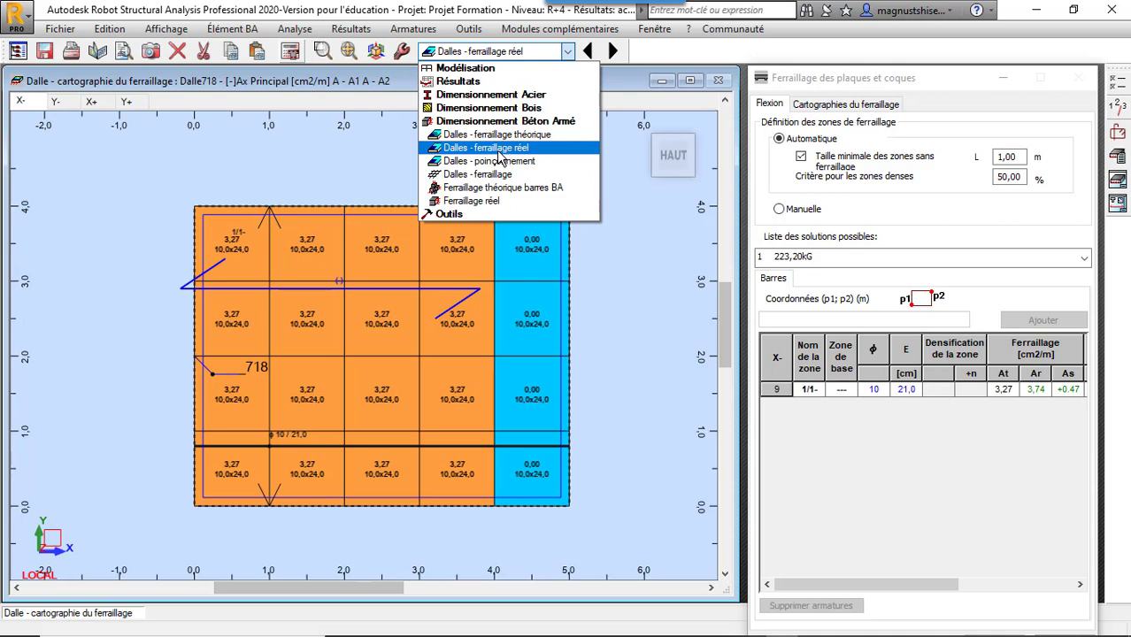
{"action": "left_click", "coordinate": [484, 173]}
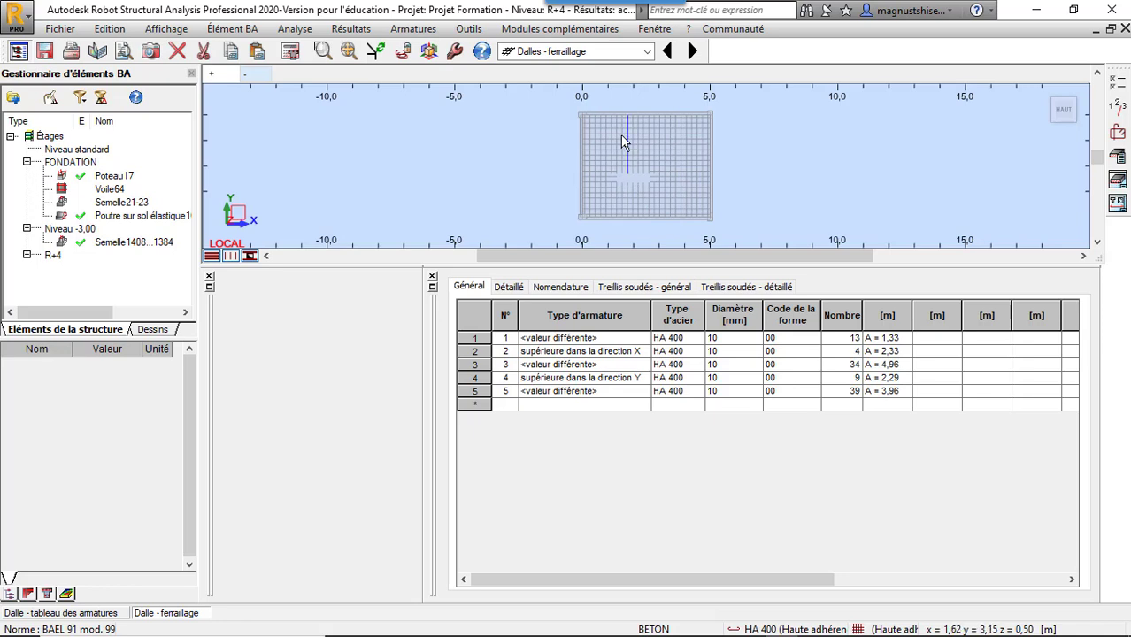
{"action": "left_click", "coordinate": [256, 75]}
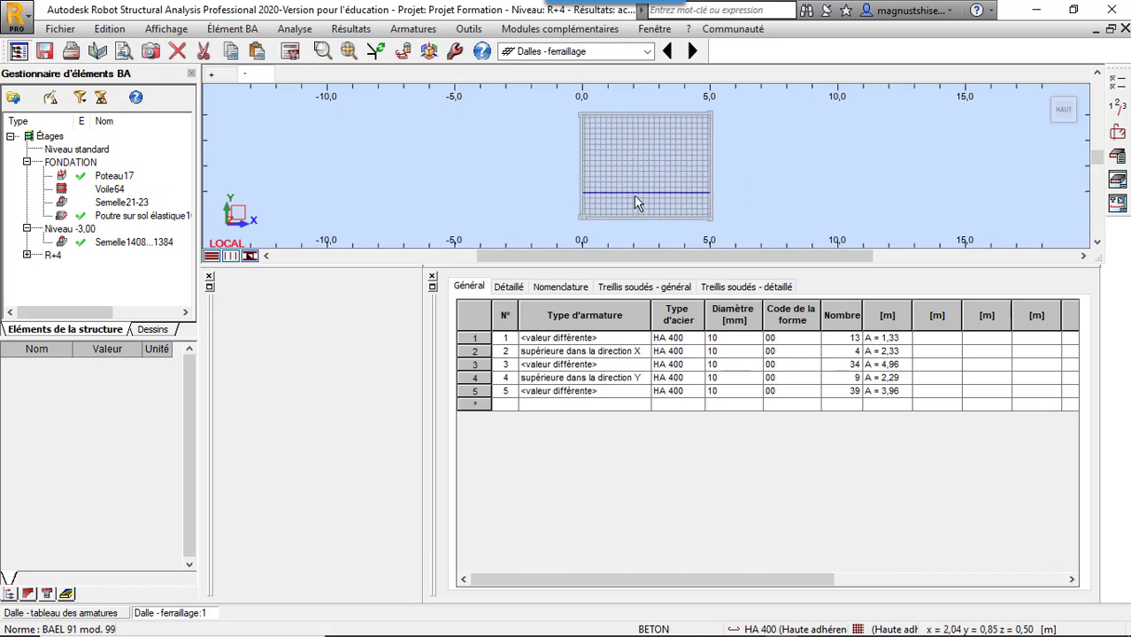
Step: Add Nombre + diamètre to the bar descriptions and Nombre de pièces to the reinforcement table in the drawing parameters, reviewing the scale settings
{"action": "left_click", "coordinate": [1118, 204]}
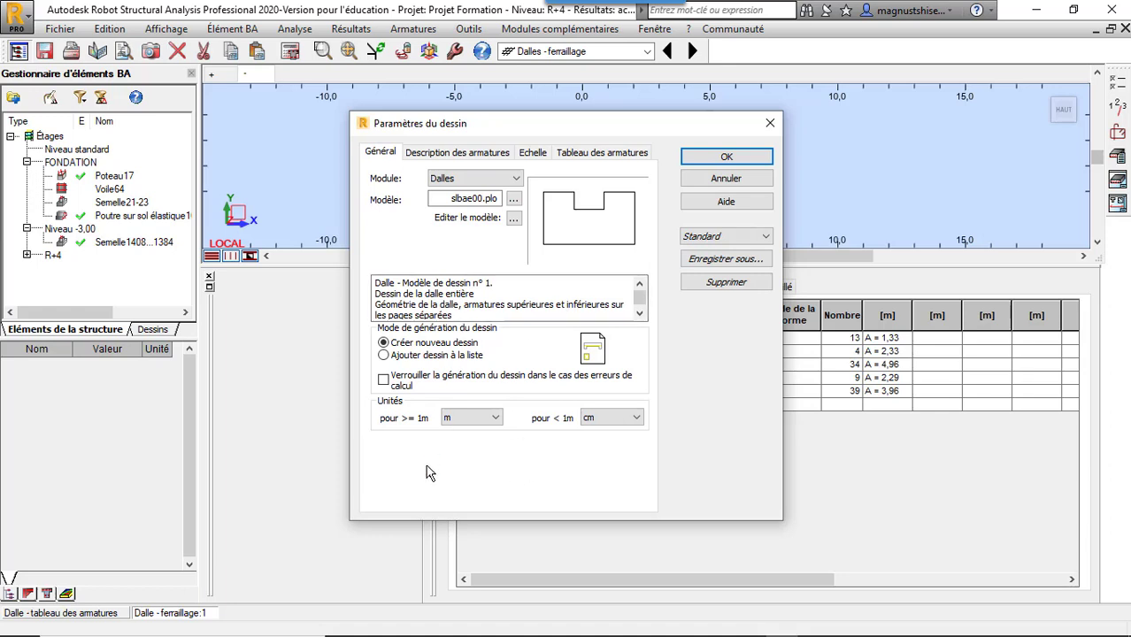
{"action": "left_click", "coordinate": [413, 157]}
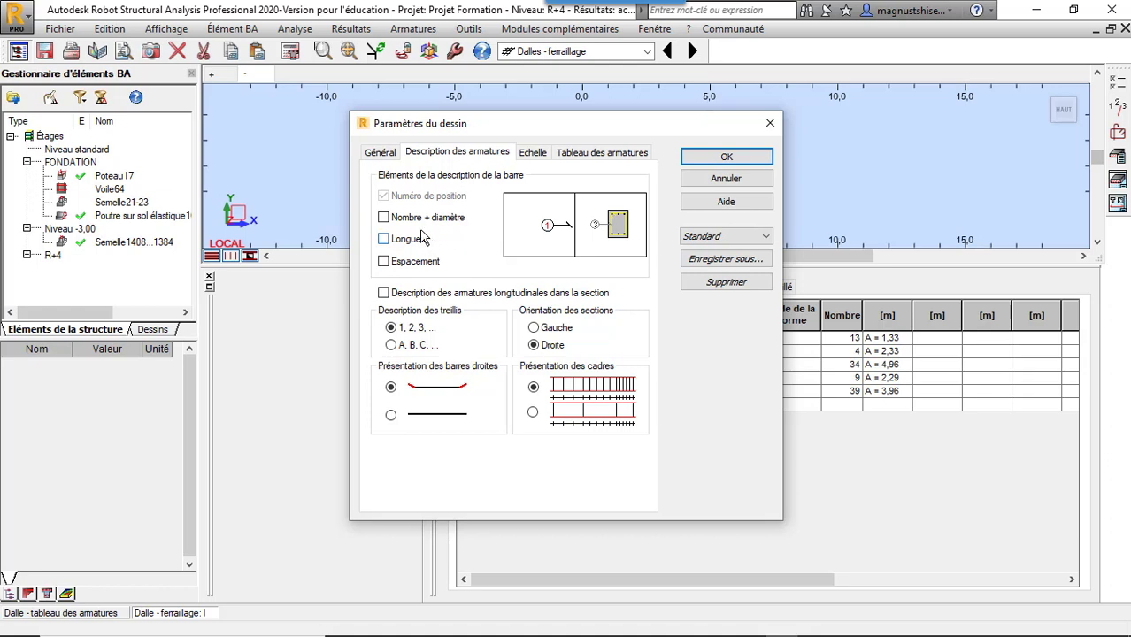
{"action": "left_click", "coordinate": [383, 218]}
{"action": "left_click", "coordinate": [535, 152]}
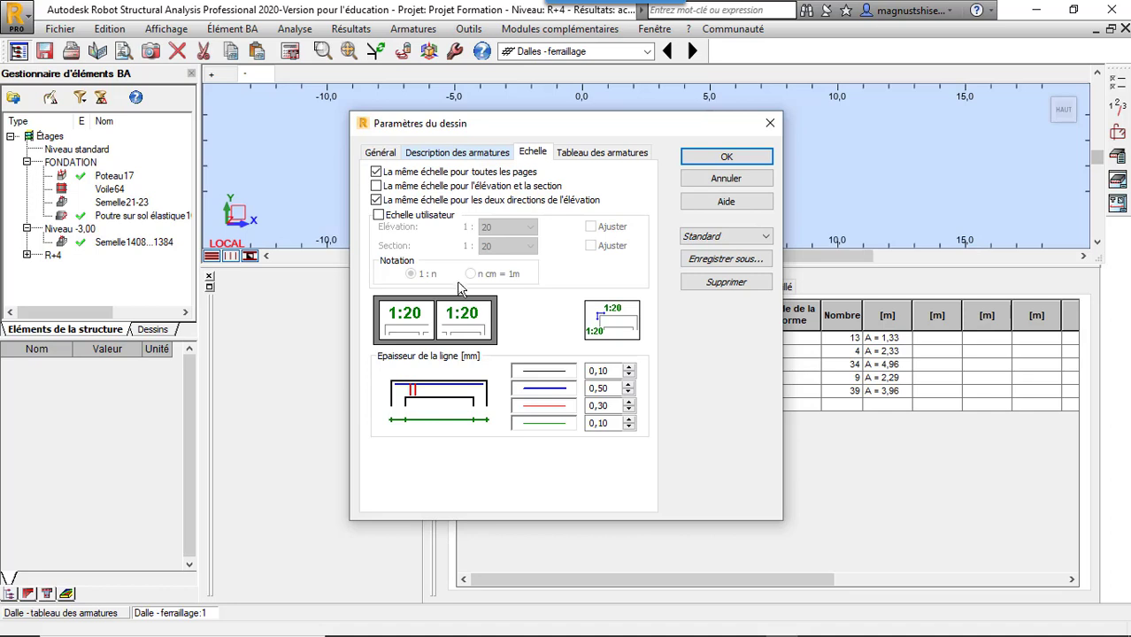
{"action": "left_click", "coordinate": [572, 154]}
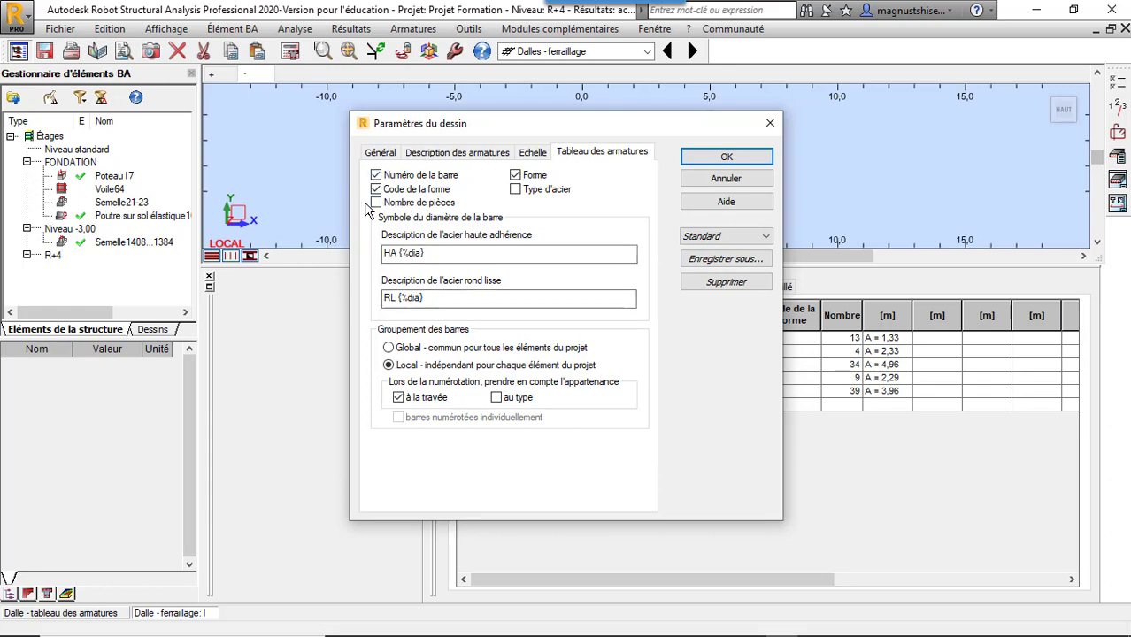
{"action": "left_click", "coordinate": [375, 203]}
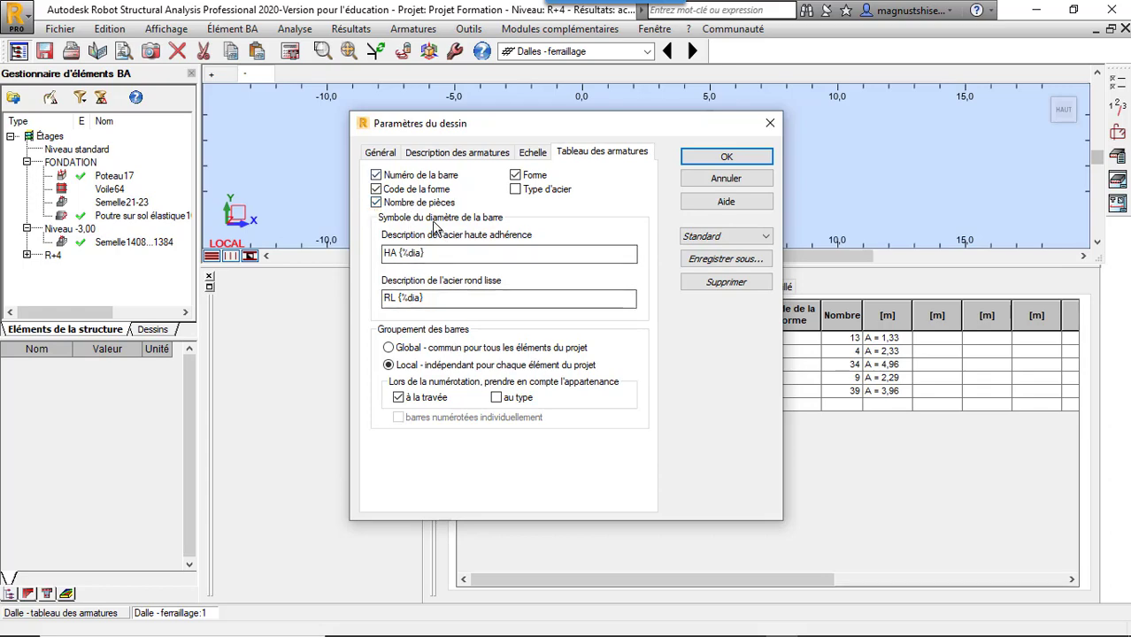
{"action": "left_click", "coordinate": [722, 157]}
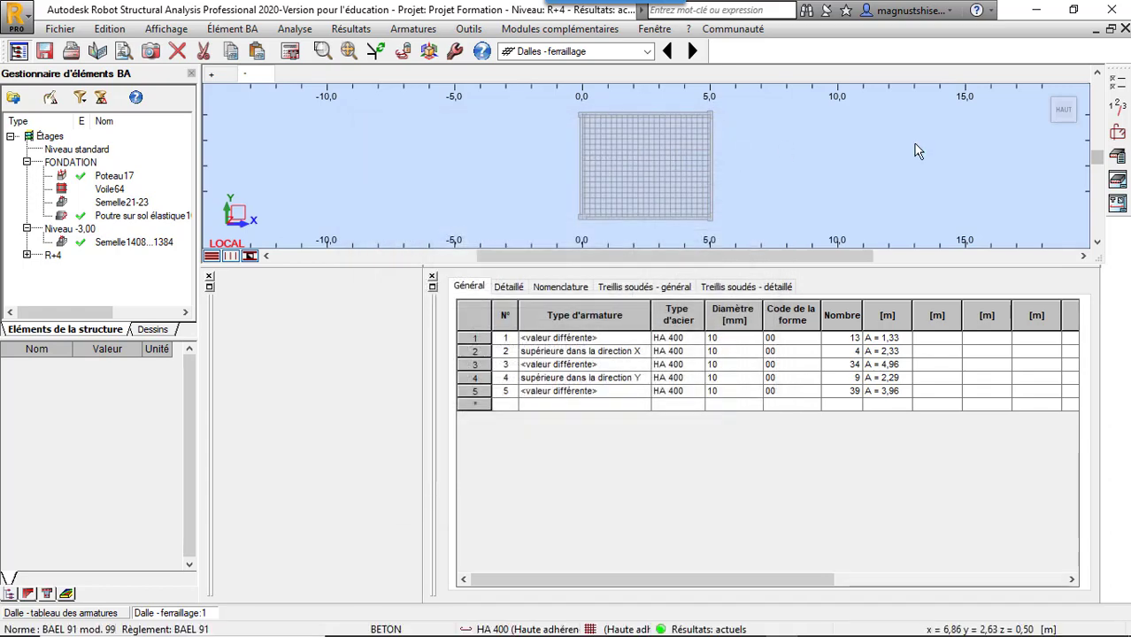
Step: Generate the execution drawings for slab 718 and browse the formwork and lower reinforcement sheets
{"action": "left_click", "coordinate": [1118, 181]}
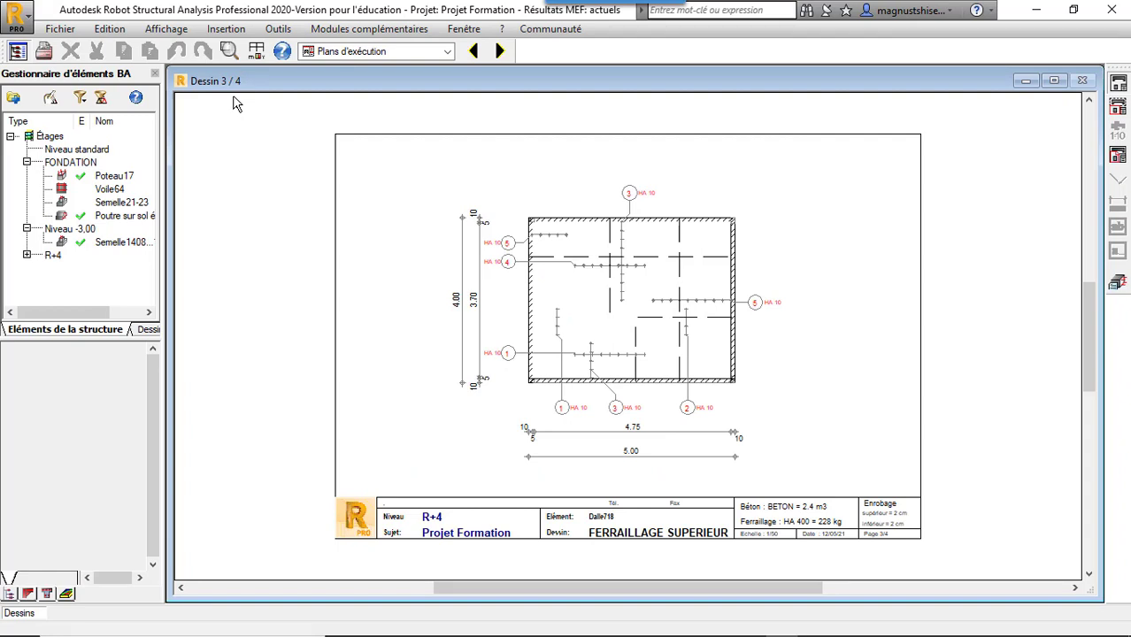
{"action": "left_click", "coordinate": [473, 52]}
{"action": "left_click", "coordinate": [474, 51]}
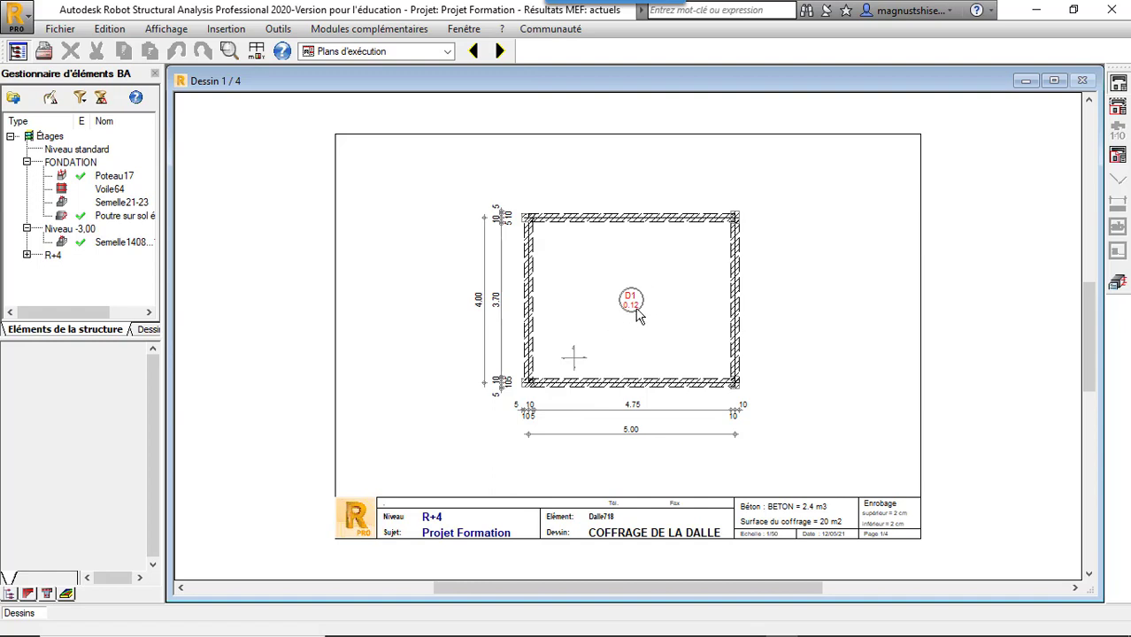
{"action": "left_click", "coordinate": [500, 52]}
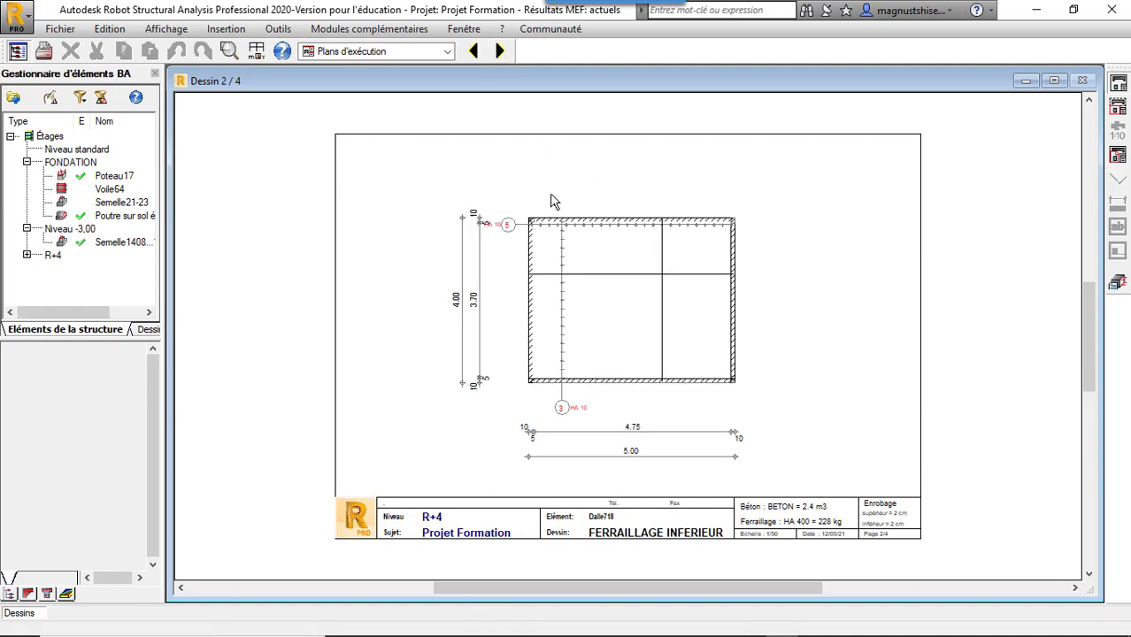
Step: Examine the lower reinforcement, upper reinforcement and nomenclature sheets of slab 718's execution drawings, including bar marks and the bar schedule
{"action": "scroll", "coordinate": [558, 429], "scroll_direction": "up", "scroll_amount": 2}
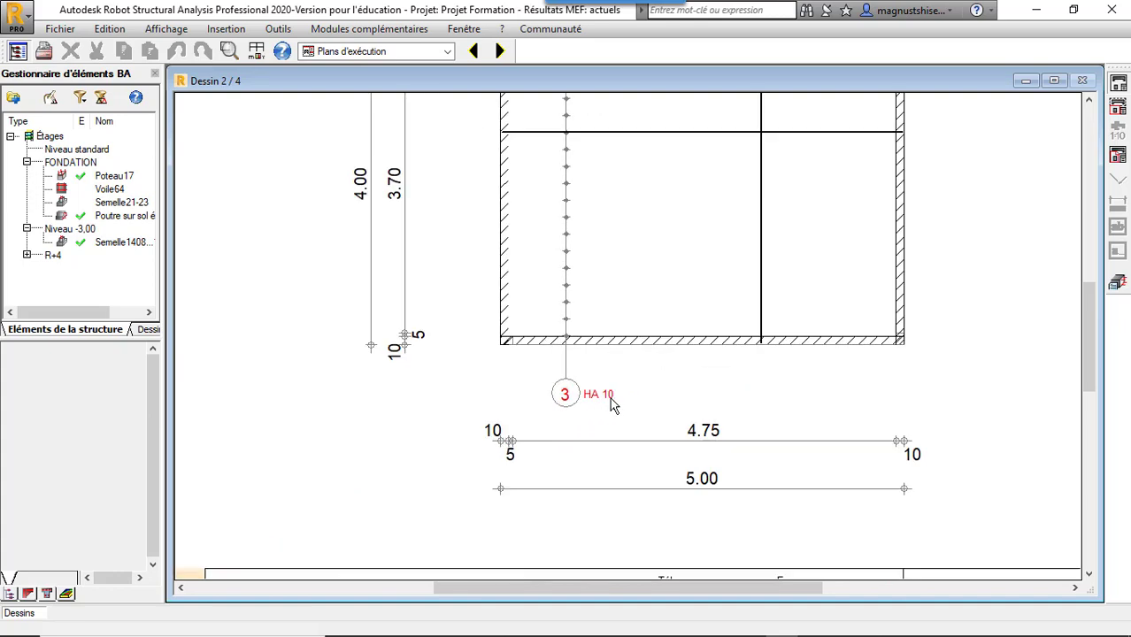
{"action": "scroll", "coordinate": [558, 447], "scroll_direction": "down", "scroll_amount": 2}
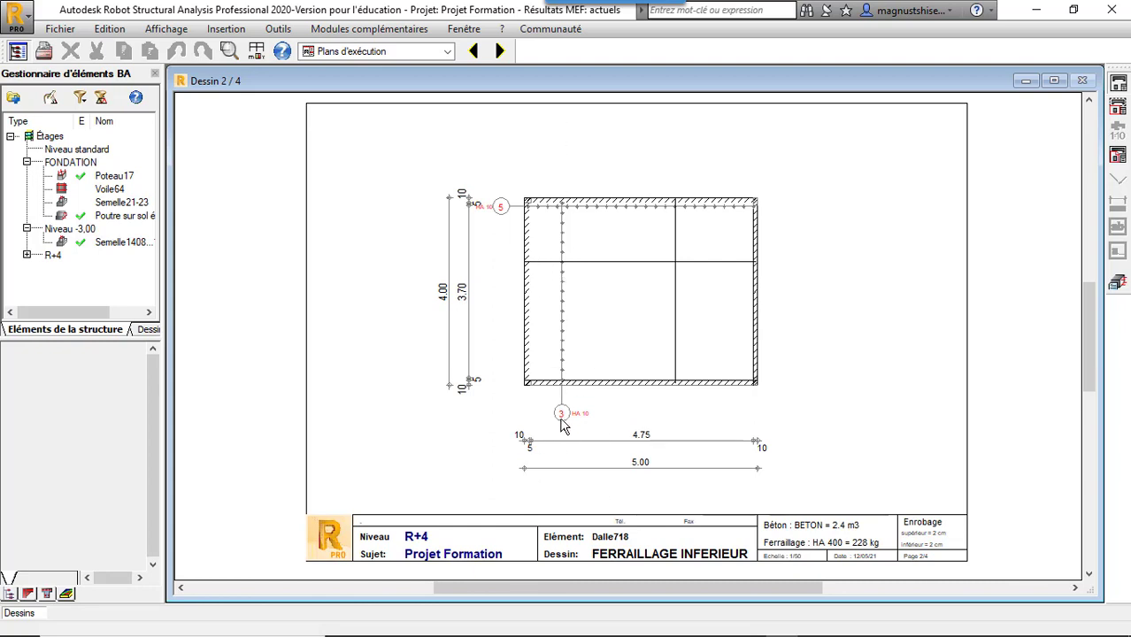
{"action": "scroll", "coordinate": [565, 426], "scroll_direction": "up", "scroll_amount": 1}
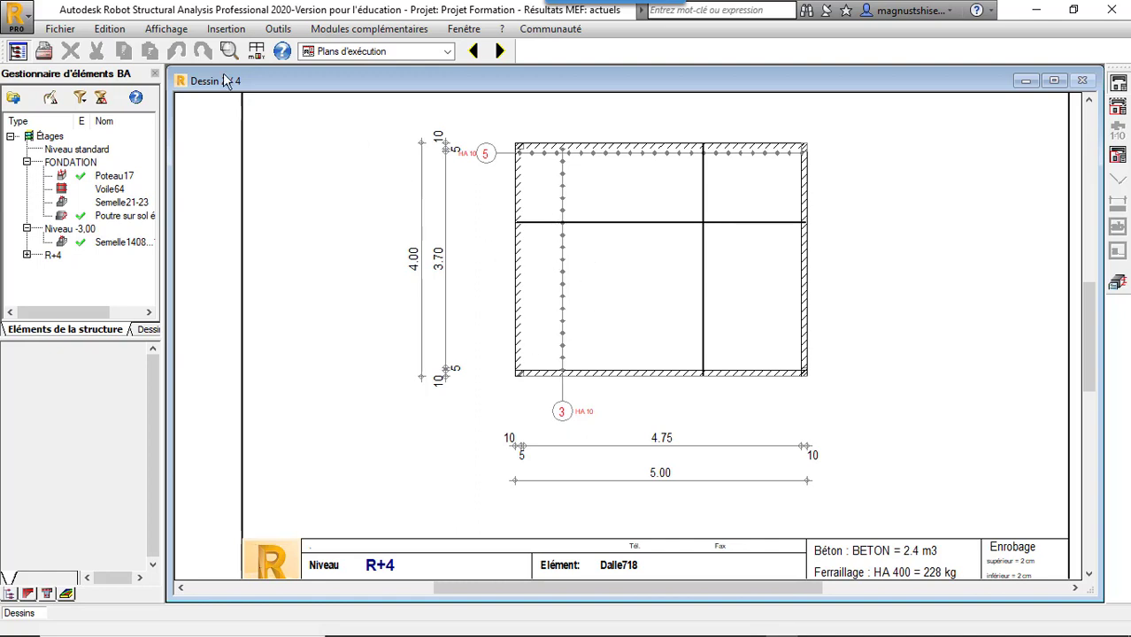
{"action": "left_click", "coordinate": [500, 51]}
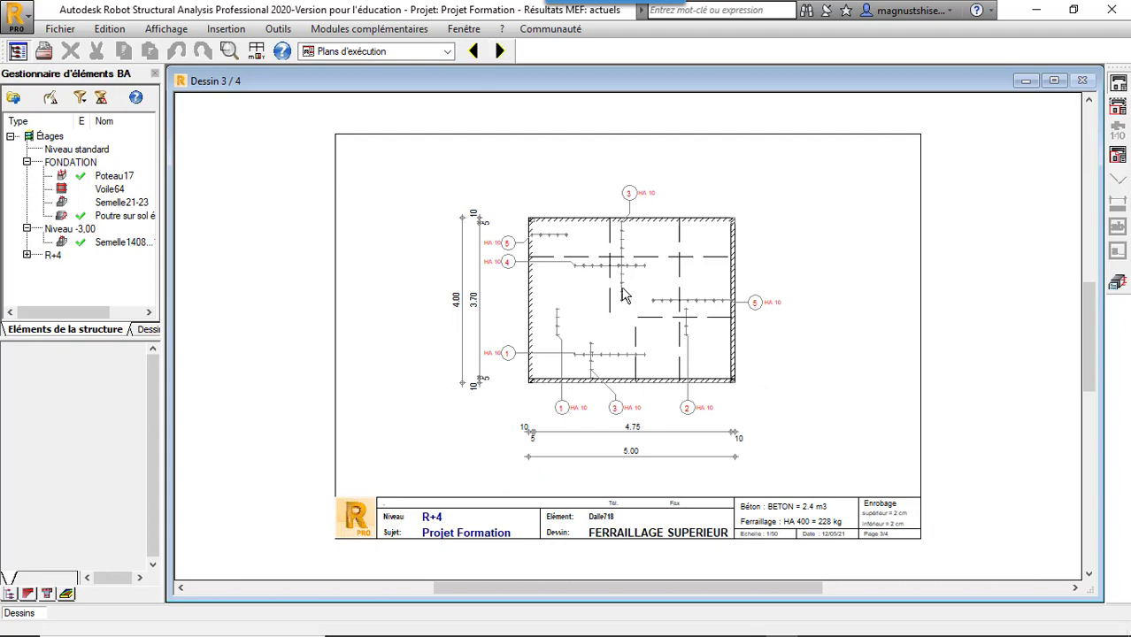
{"action": "scroll", "coordinate": [629, 290], "scroll_direction": "up", "scroll_amount": 2}
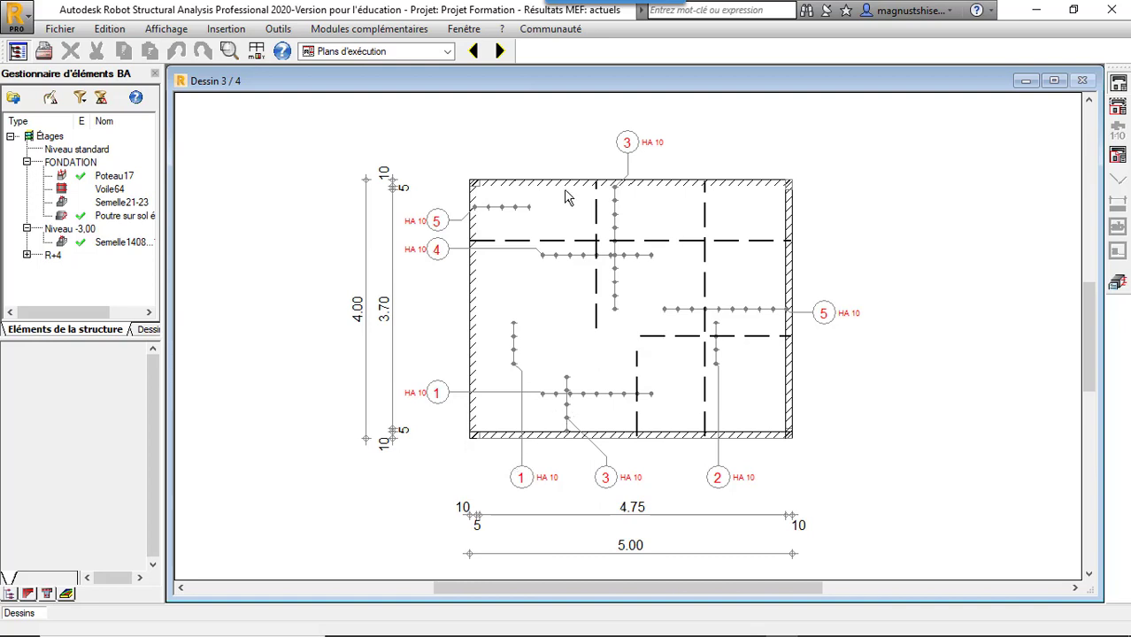
{"action": "scroll", "coordinate": [608, 184], "scroll_direction": "up", "scroll_amount": 2}
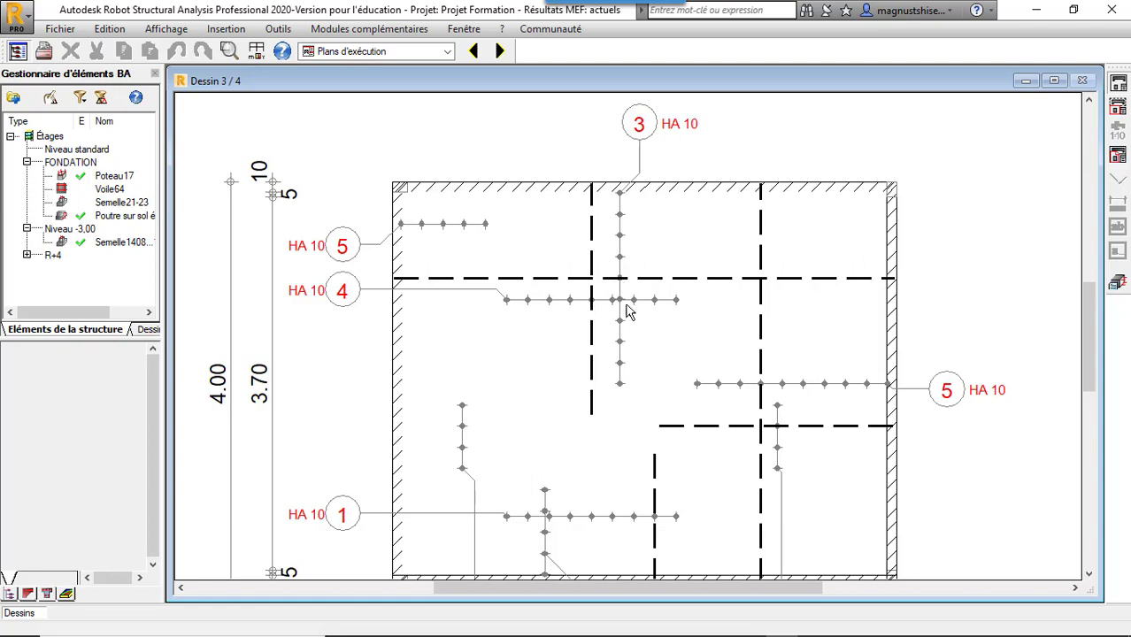
{"action": "scroll", "coordinate": [607, 277], "scroll_direction": "down", "scroll_amount": 2}
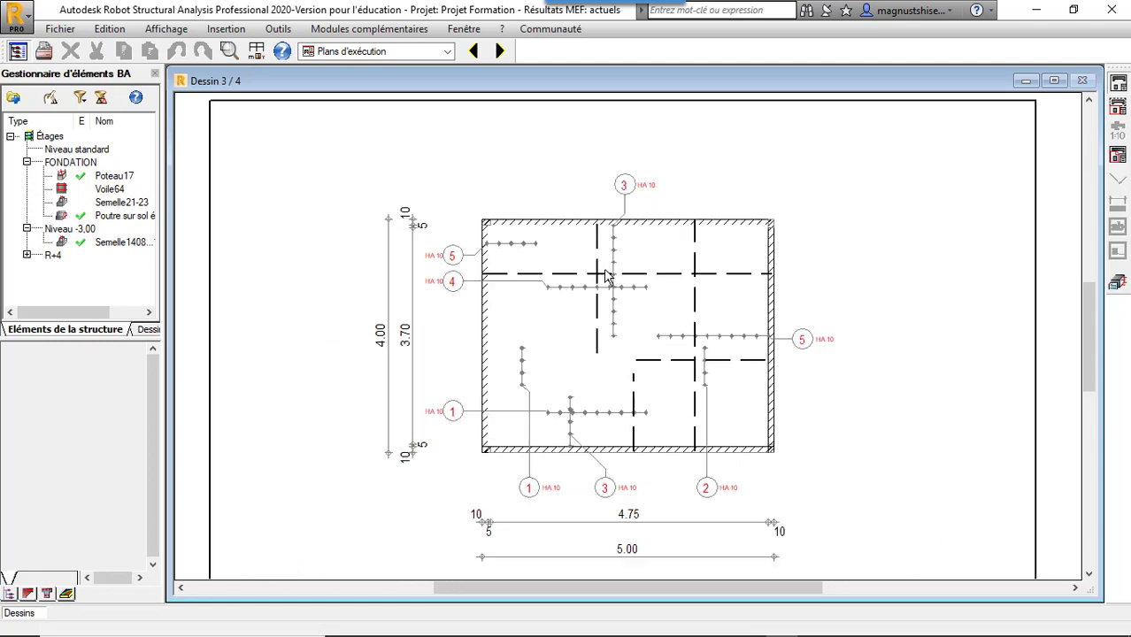
{"action": "left_click", "coordinate": [500, 51]}
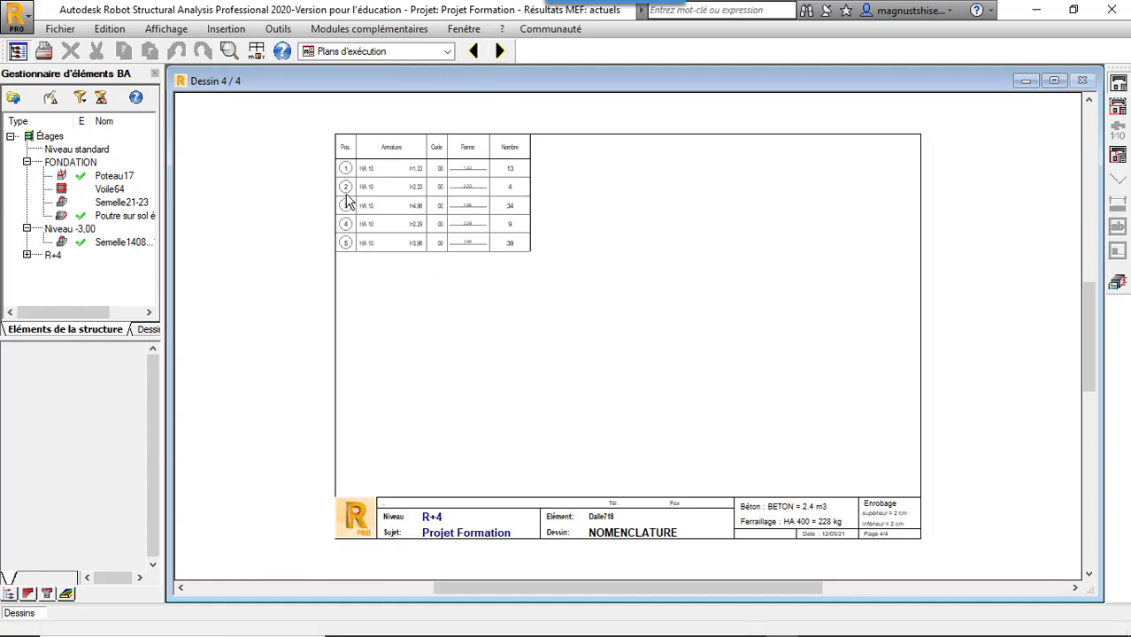
{"action": "scroll", "coordinate": [348, 202], "scroll_direction": "up", "scroll_amount": 1}
{"action": "scroll", "coordinate": [350, 203], "scroll_direction": "down", "scroll_amount": 2}
{"action": "scroll", "coordinate": [417, 232], "scroll_direction": "up", "scroll_amount": 1}
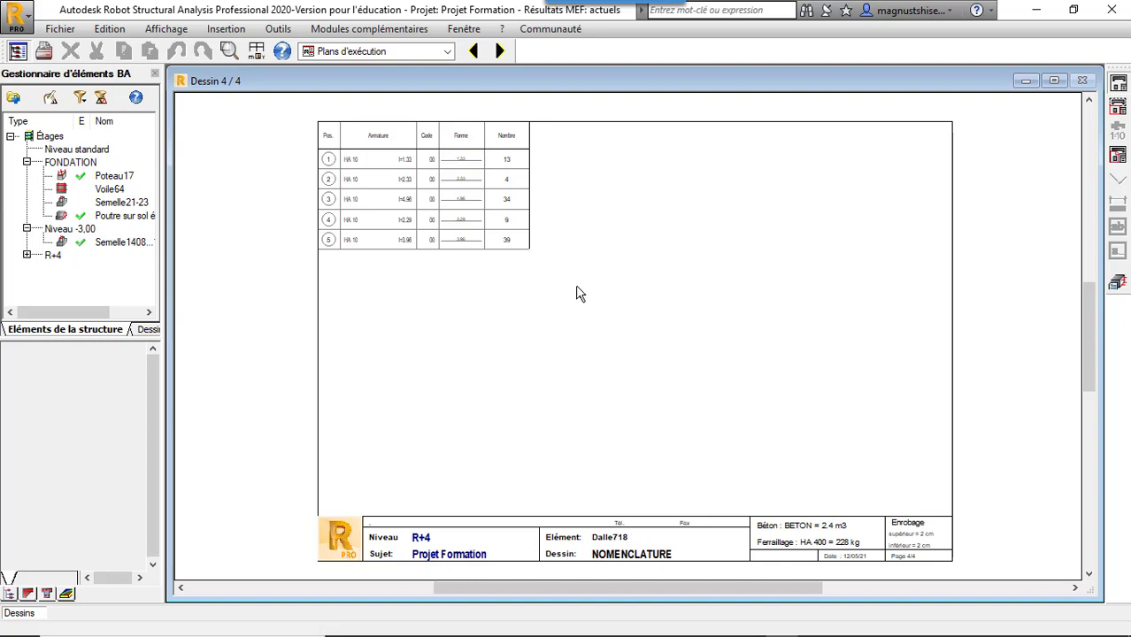
Step: Export the slab drawing to the Documents folder as a DXF file named PLAN D'ARMATURE DE LA DALLE
{"action": "left_click", "coordinate": [59, 29]}
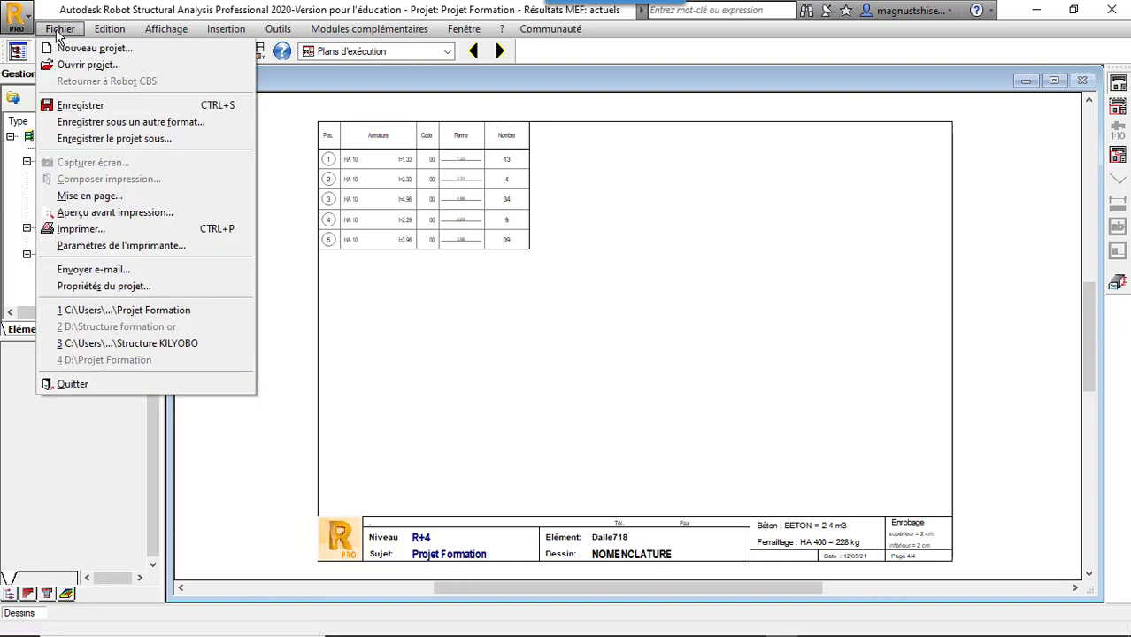
{"action": "left_click", "coordinate": [86, 128]}
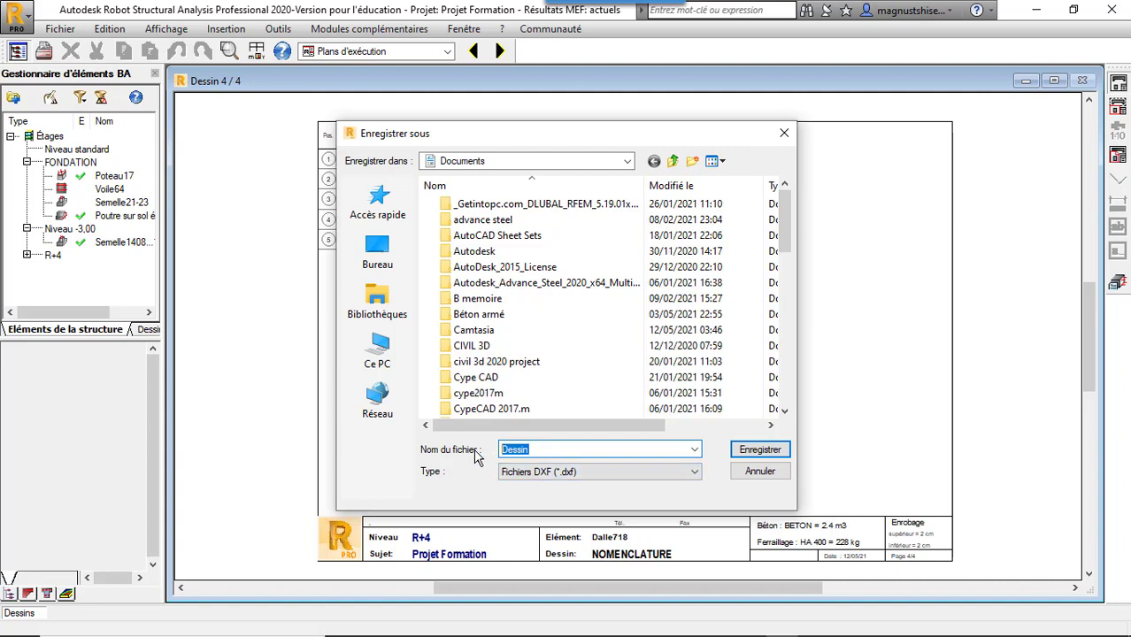
{"action": "type", "text": "PLAN"}
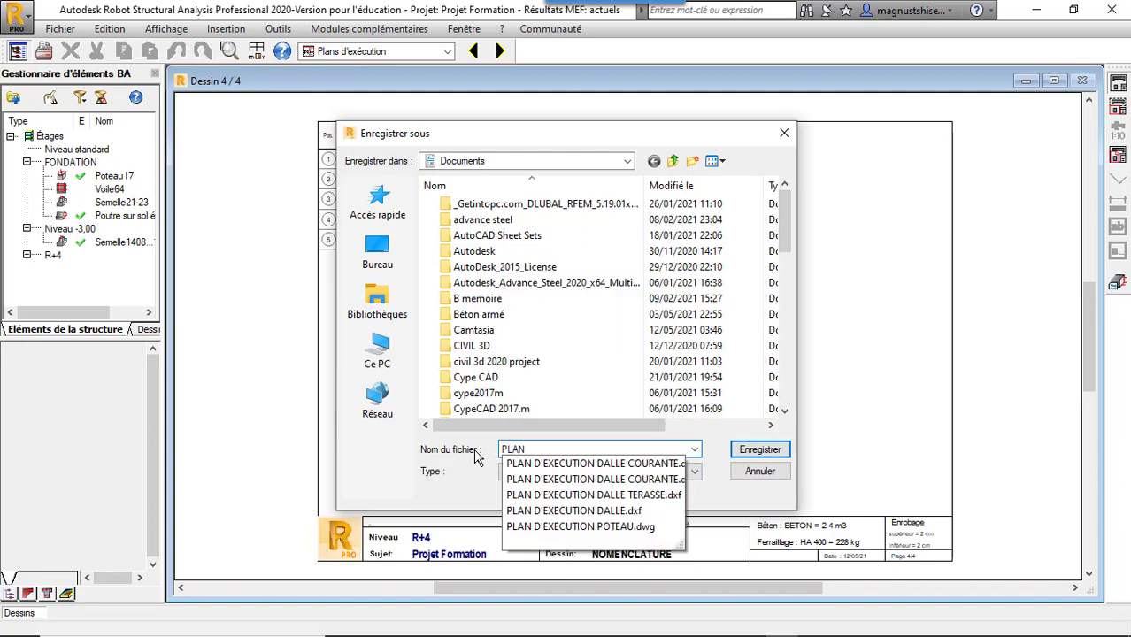
{"action": "type", "text": " D'ARMATURE DE LA DALLE"}
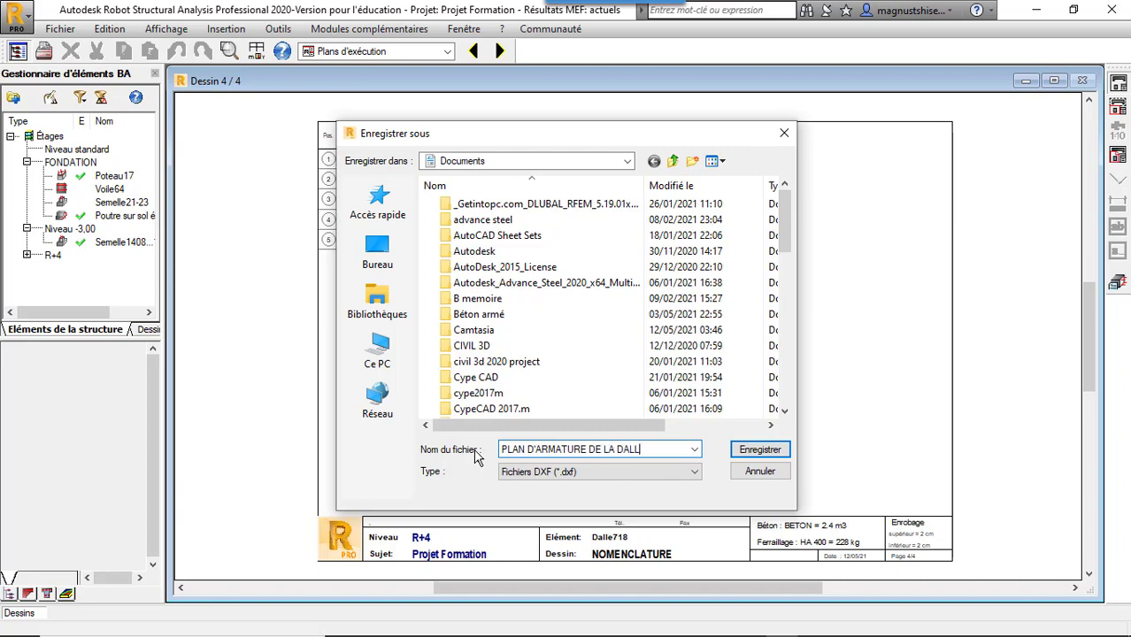
{"action": "left_click", "coordinate": [760, 449]}
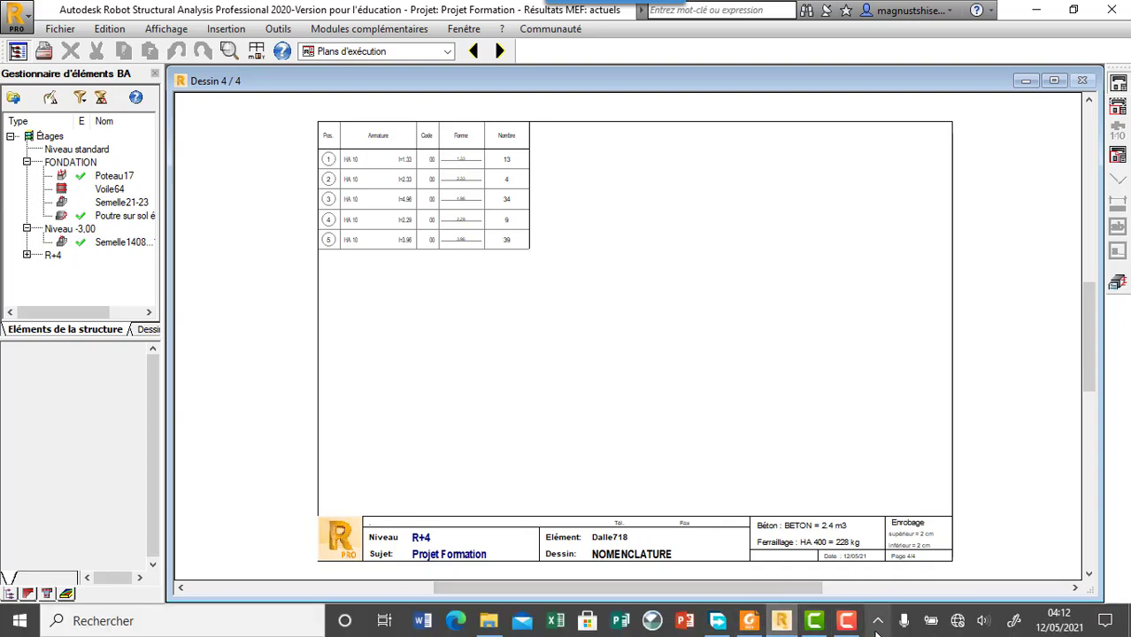
Step: Switch to File Explorer, find PLAN D'ARMATURE DE LA DALLE in Documents and open it in Civil 3D
{"action": "right_click", "coordinate": [872, 634]}
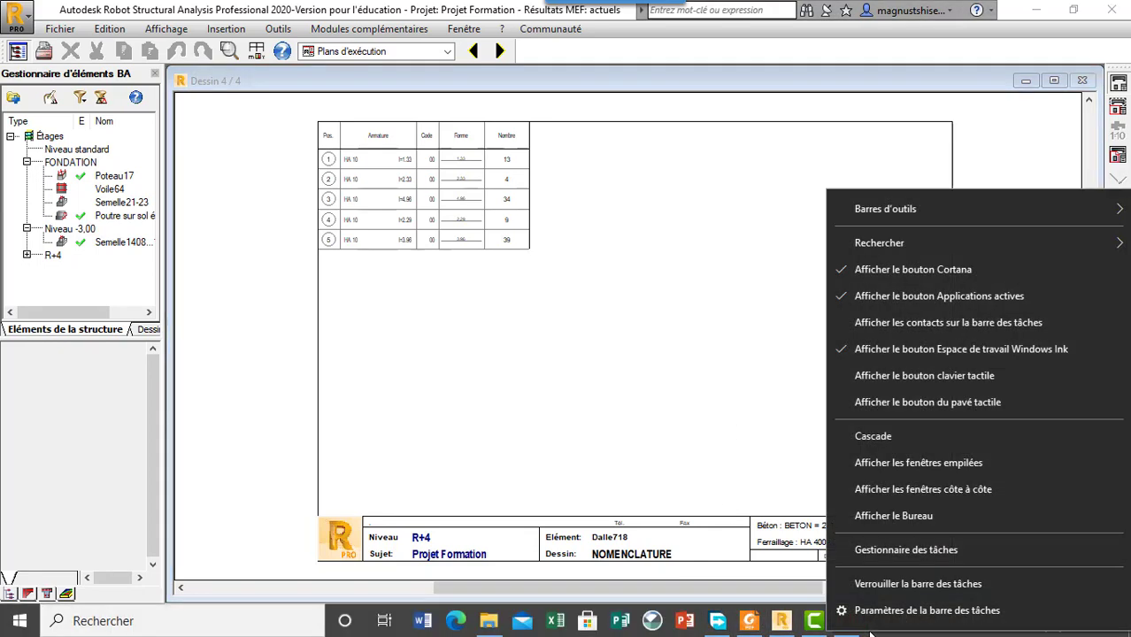
{"action": "left_click", "coordinate": [904, 516]}
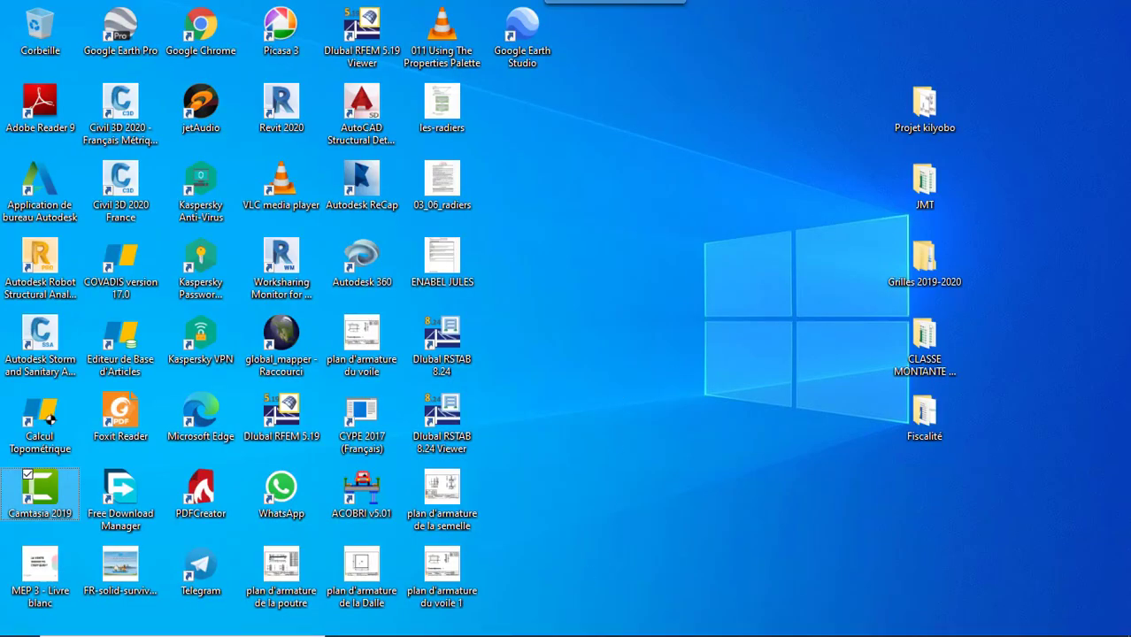
{"action": "left_click", "coordinate": [489, 620]}
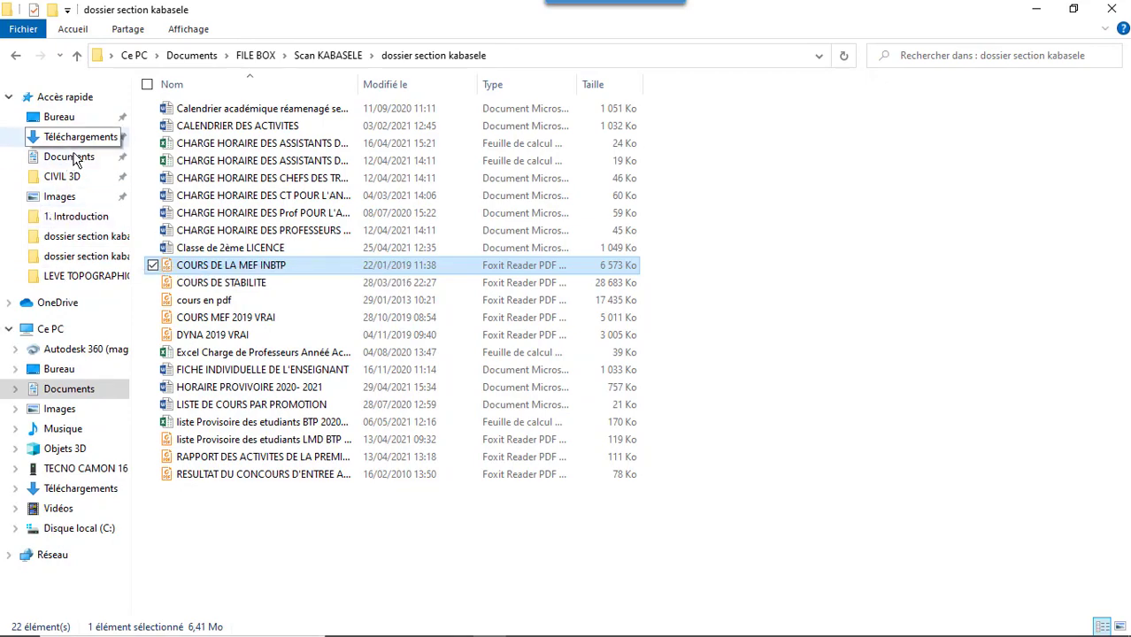
{"action": "left_click", "coordinate": [63, 398]}
{"action": "scroll", "coordinate": [299, 278], "scroll_direction": "down", "scroll_amount": 15}
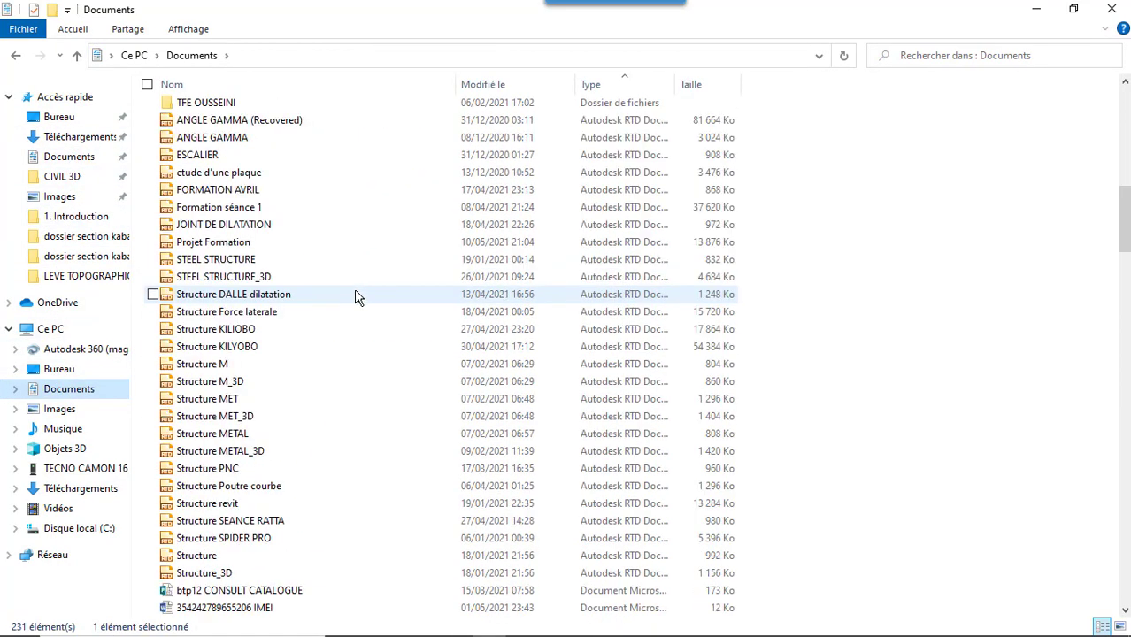
{"action": "scroll", "coordinate": [363, 292], "scroll_direction": "down", "scroll_amount": 16}
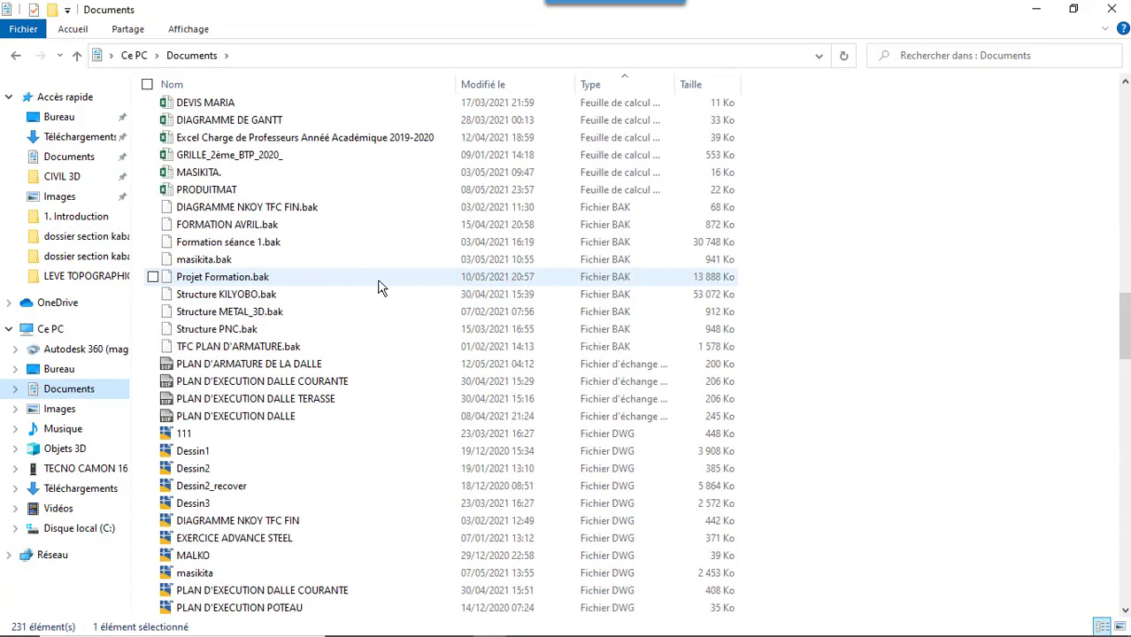
{"action": "scroll", "coordinate": [379, 285], "scroll_direction": "down", "scroll_amount": 1}
{"action": "scroll", "coordinate": [303, 425], "scroll_direction": "down", "scroll_amount": 2}
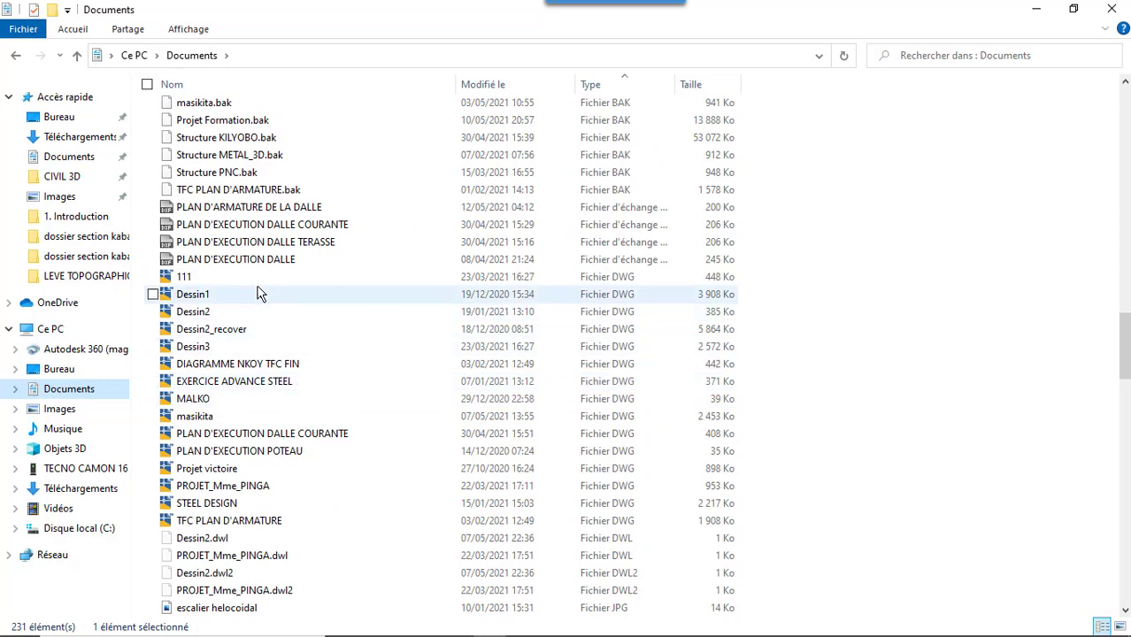
{"action": "left_click", "coordinate": [280, 213]}
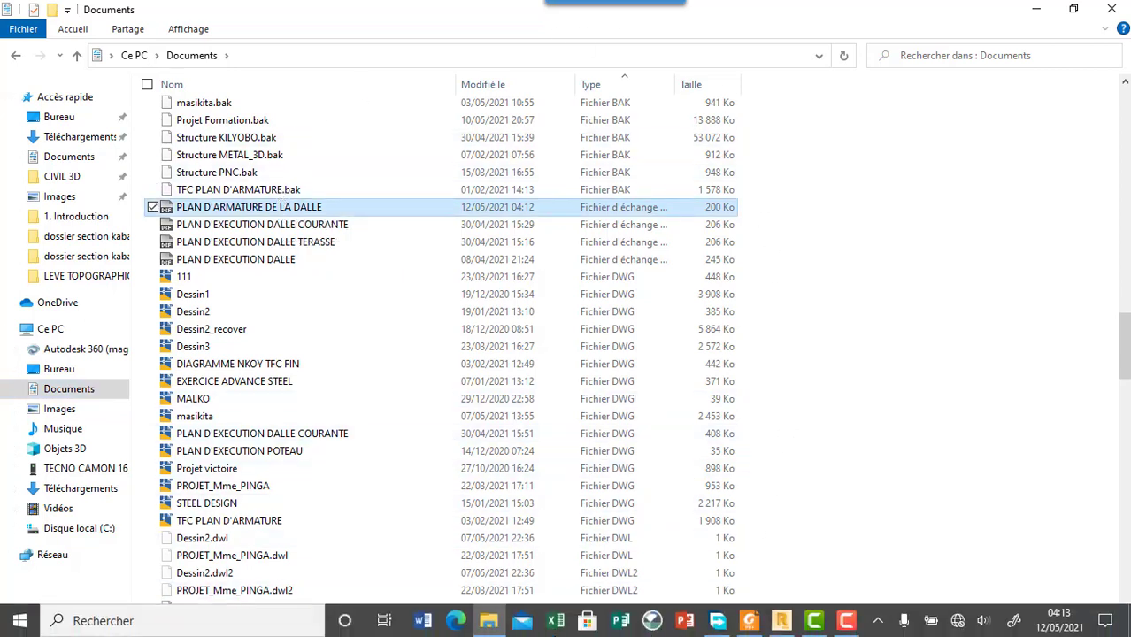
{"action": "left_click", "coordinate": [567, 622]}
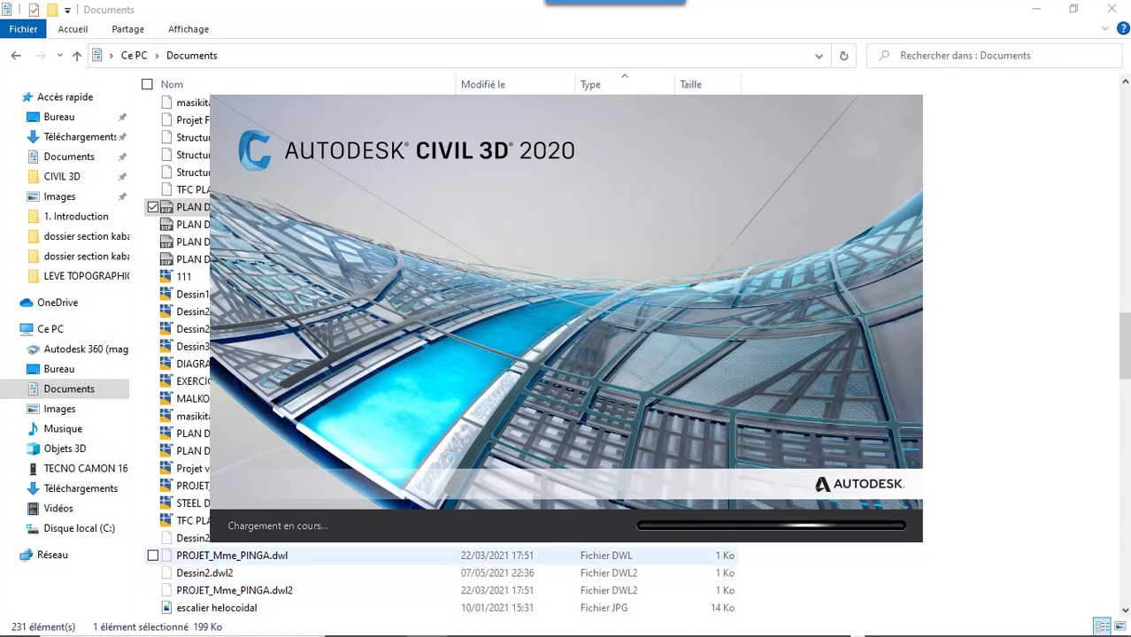
Step: Return to Robot Structural Analysis, open the project properties and examine the Projet, Maître d'oeuvre, Maître d'ouvrage and Entreprise details
{"action": "mouse_move", "coordinate": [598, 632]}
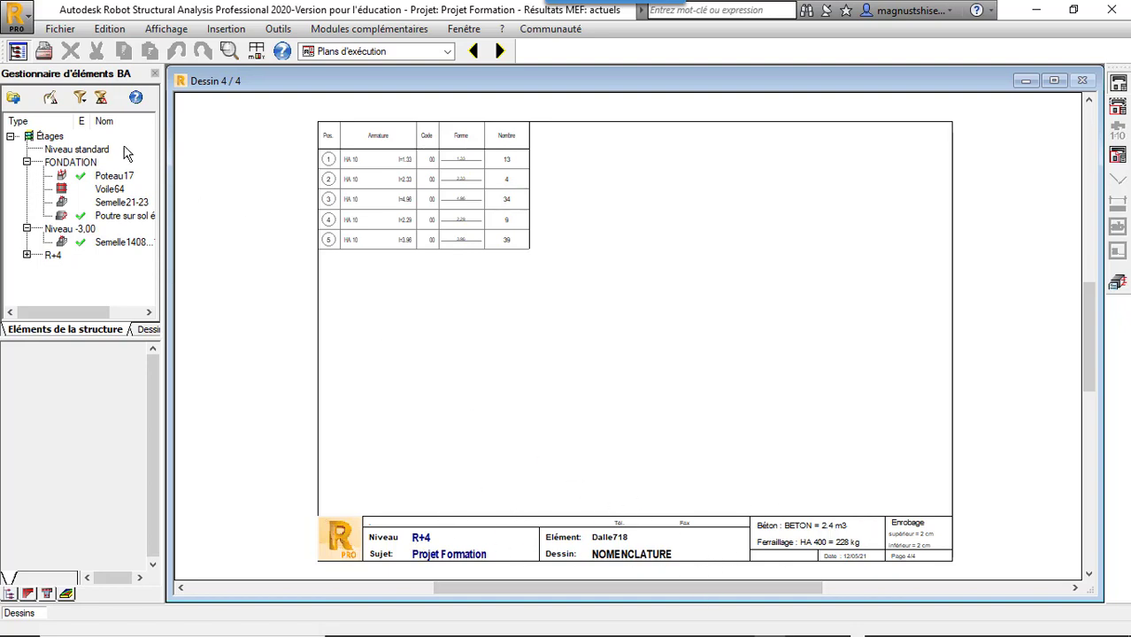
{"action": "left_click", "coordinate": [58, 29]}
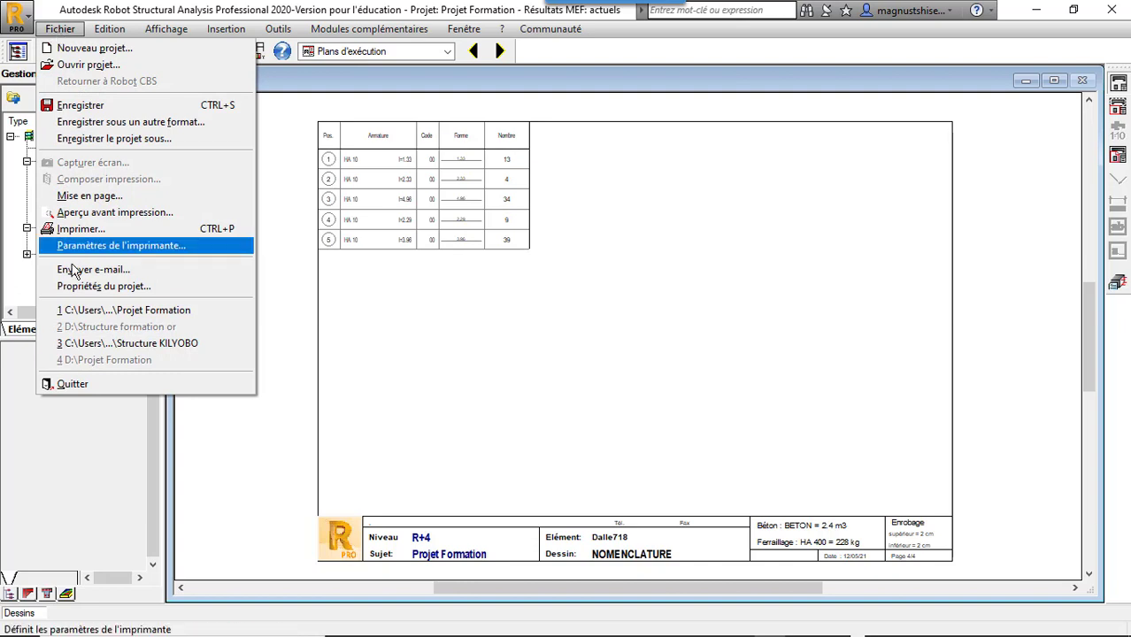
{"action": "left_click", "coordinate": [96, 289]}
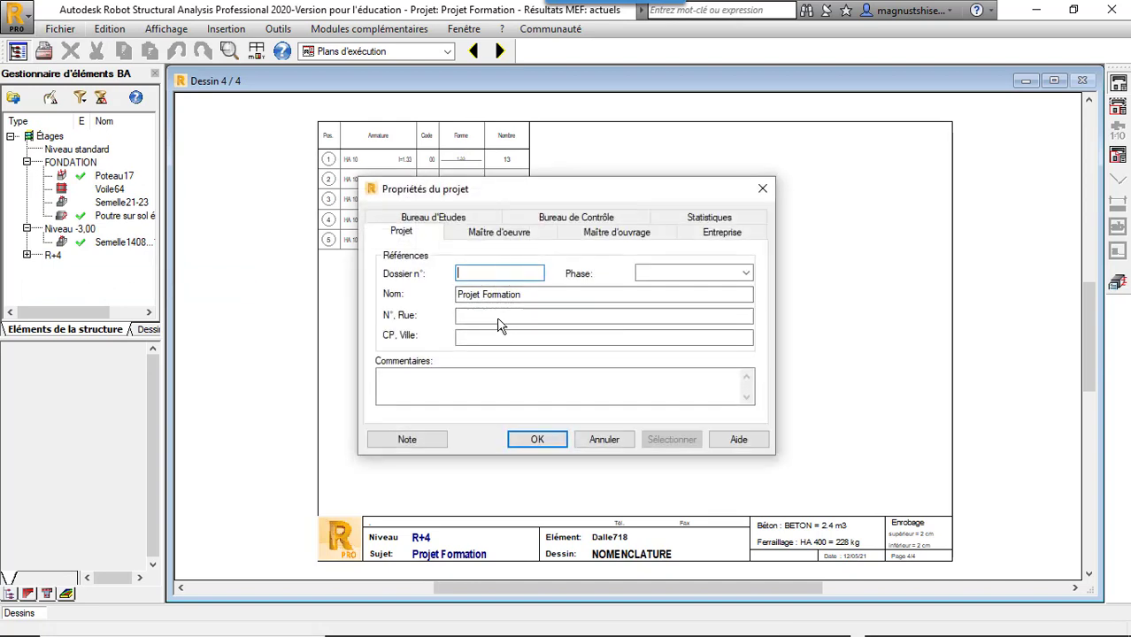
{"action": "left_click", "coordinate": [475, 297]}
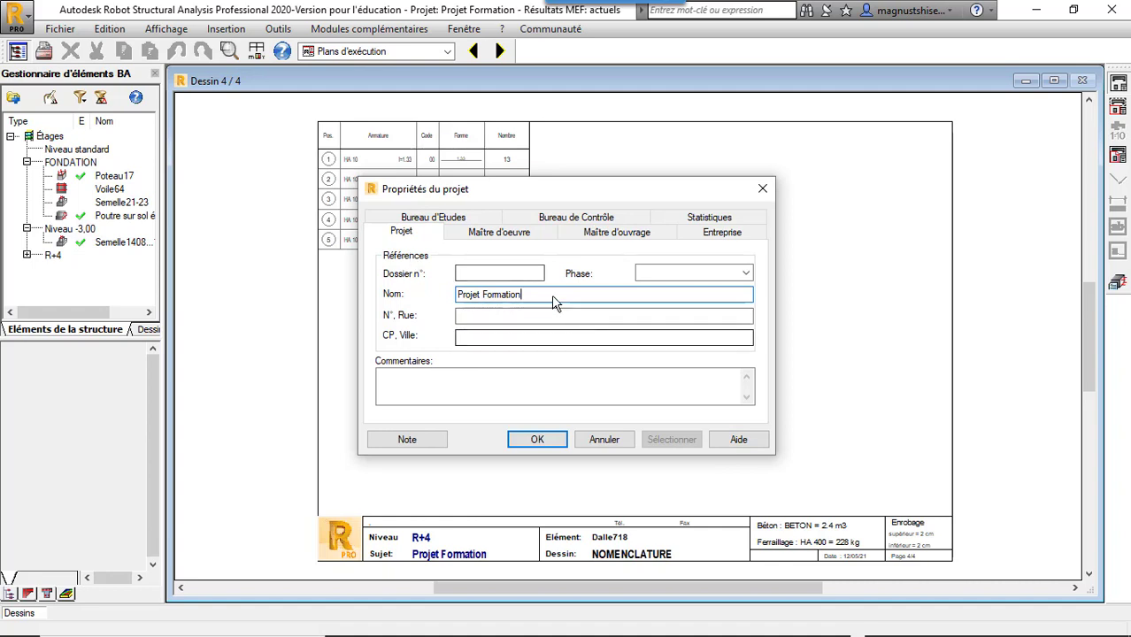
{"action": "left_click", "coordinate": [501, 233]}
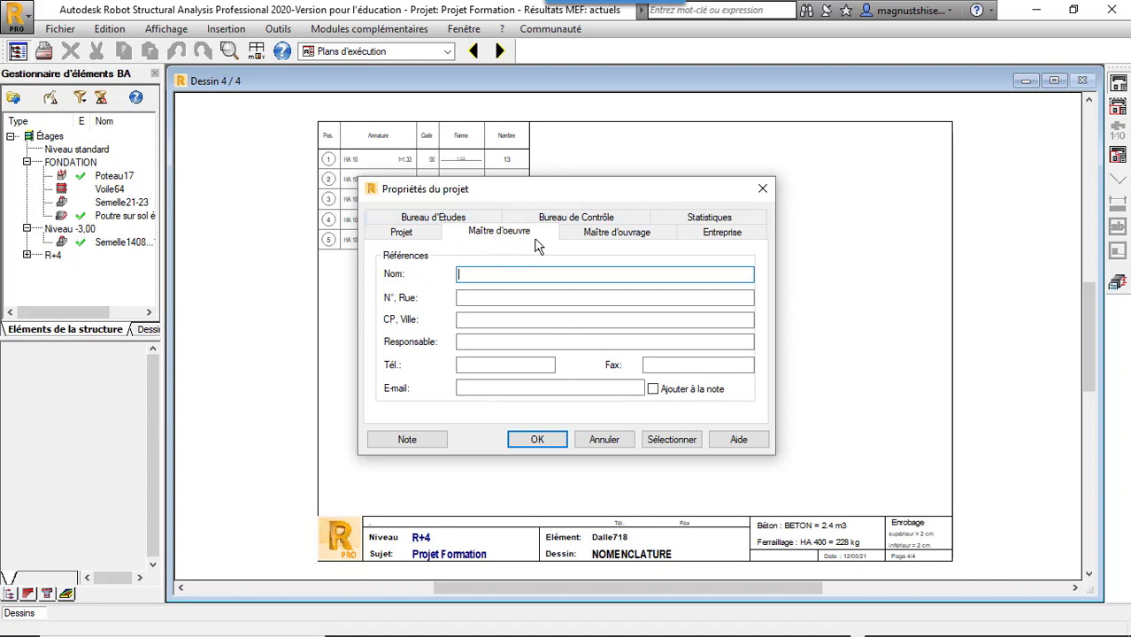
{"action": "left_click", "coordinate": [609, 235]}
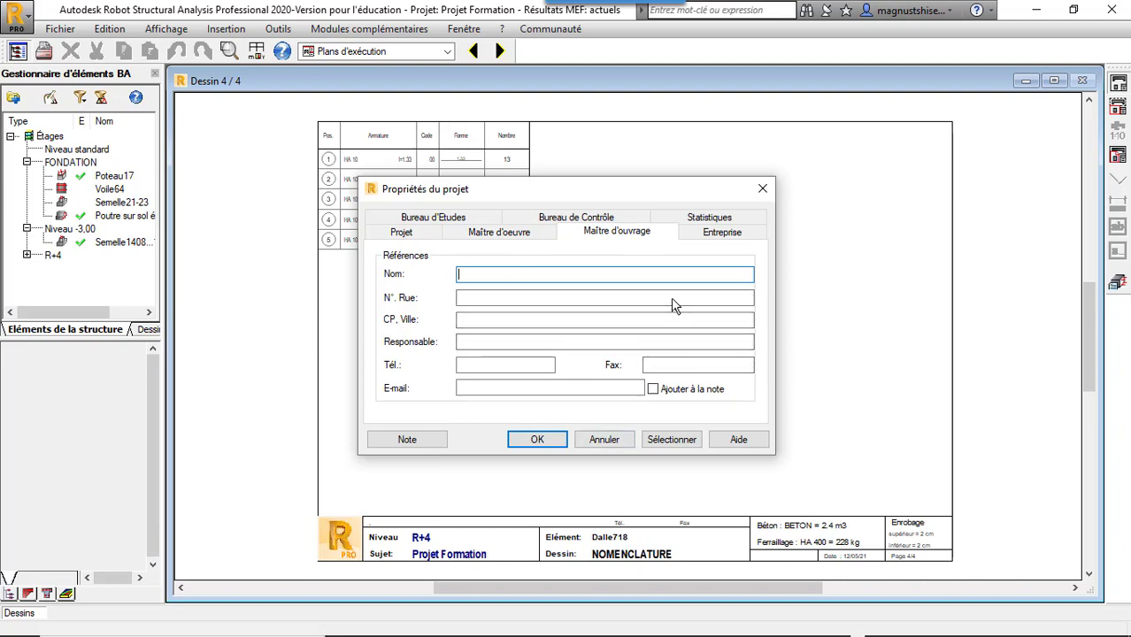
{"action": "left_click", "coordinate": [721, 234]}
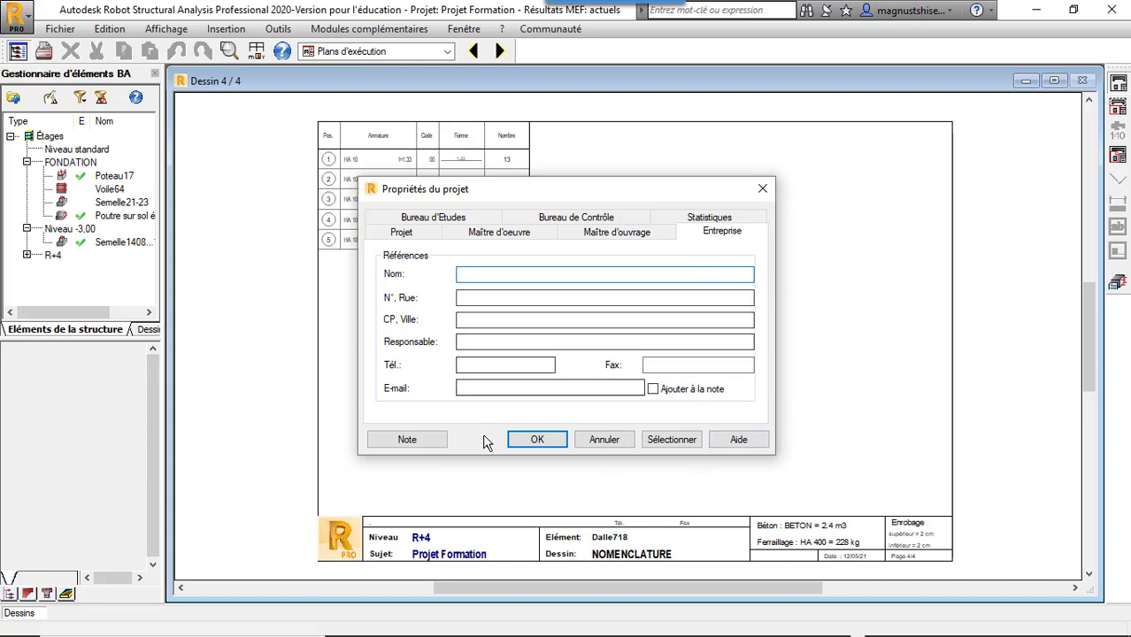
{"action": "left_click", "coordinate": [615, 344]}
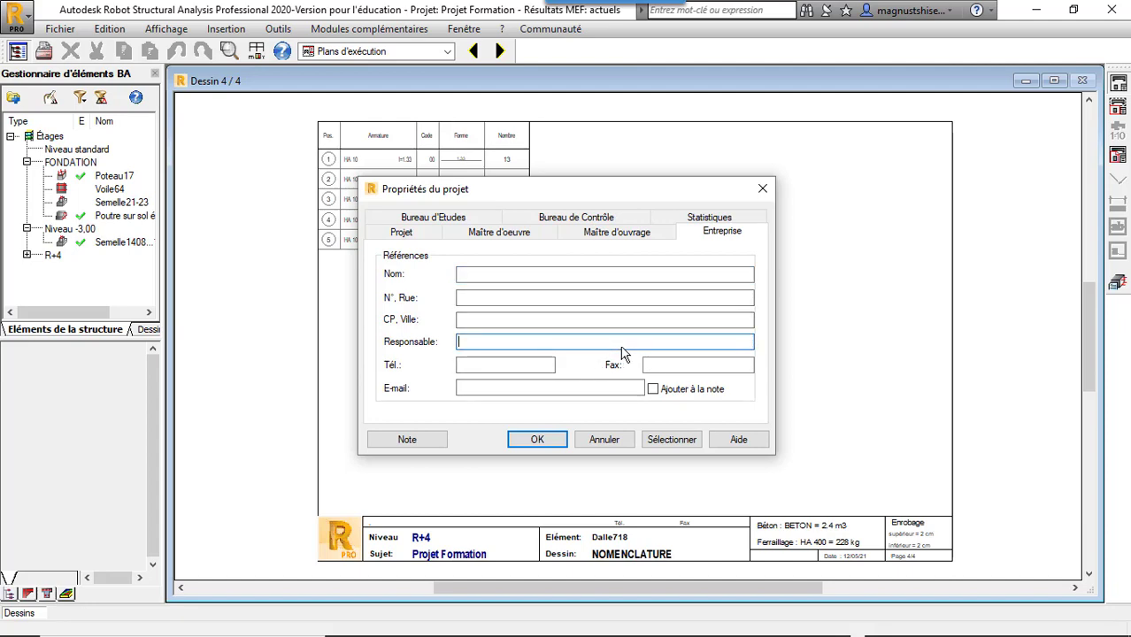
Step: Examine the Bureau de Contrôle, Bureau d'Etudes and Statistiques details in the project properties, and preview the project note
{"action": "left_click", "coordinate": [595, 219]}
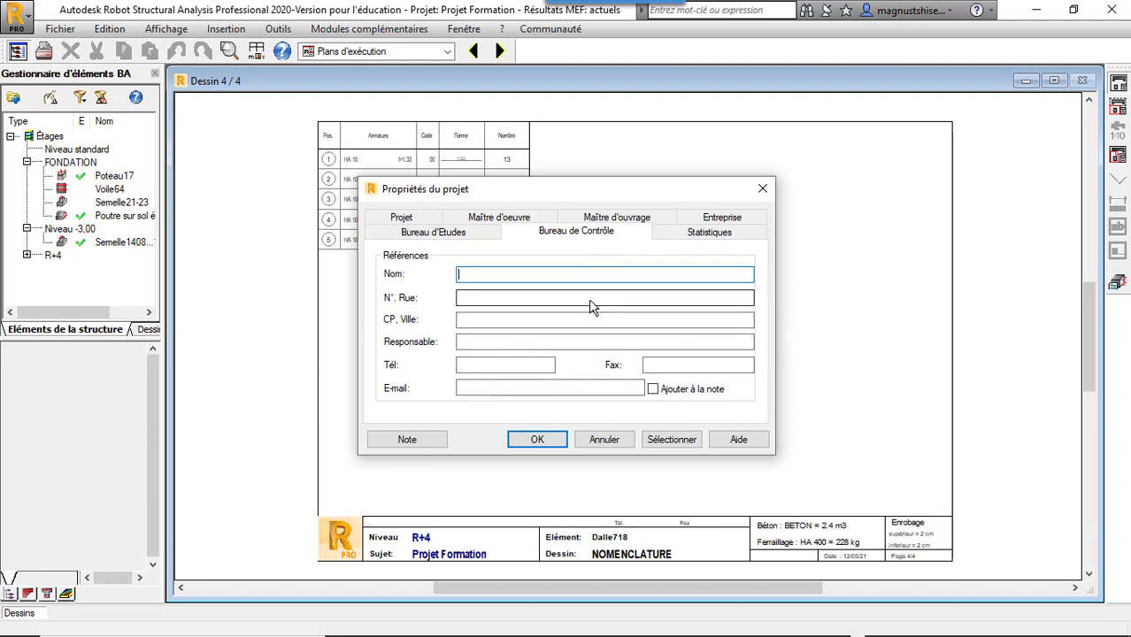
{"action": "left_click", "coordinate": [466, 235]}
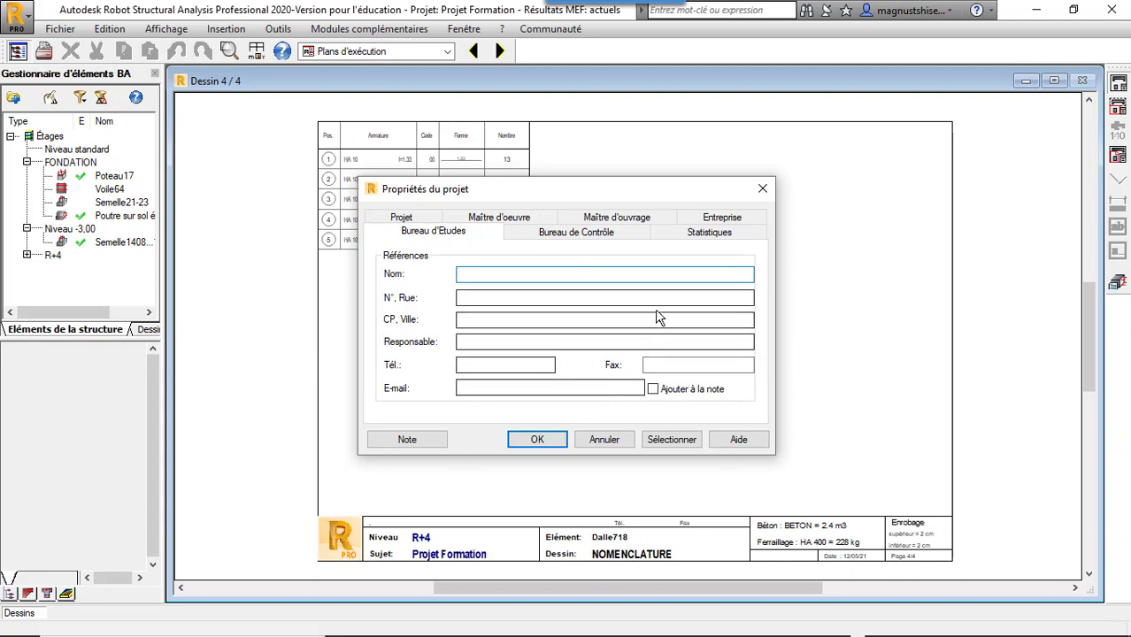
{"action": "left_click", "coordinate": [715, 237]}
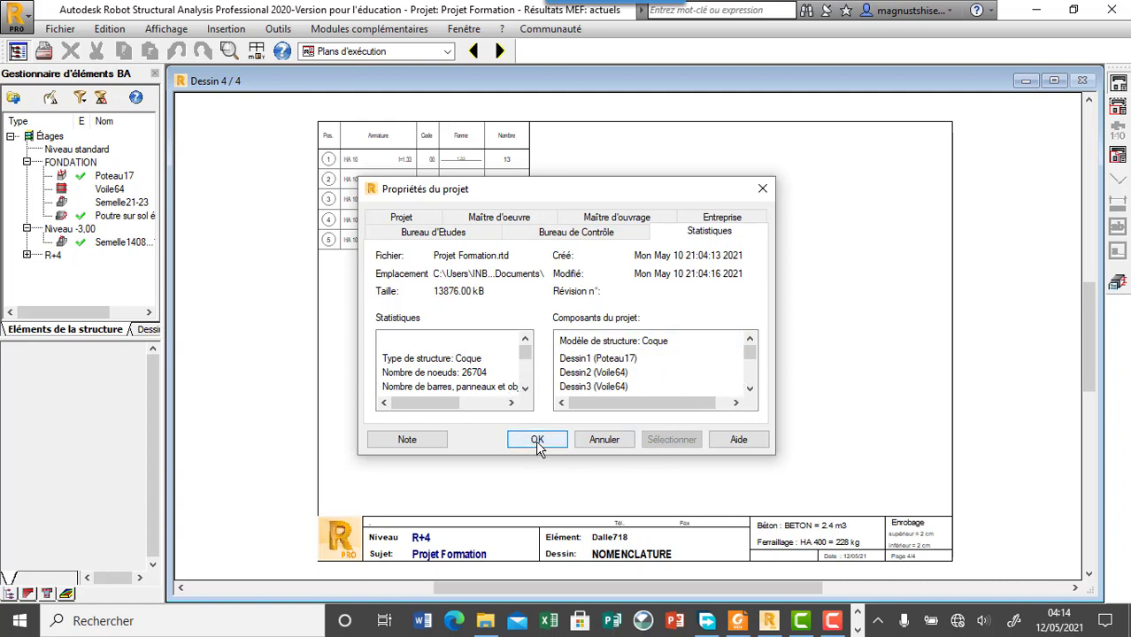
{"action": "left_click", "coordinate": [435, 443]}
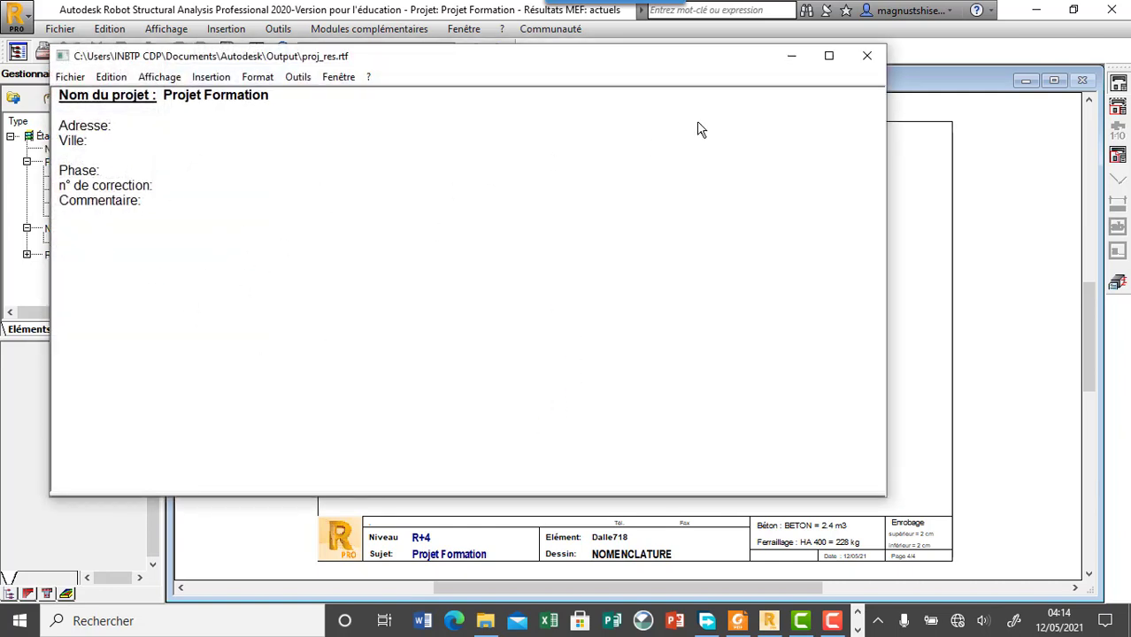
{"action": "left_click", "coordinate": [864, 53]}
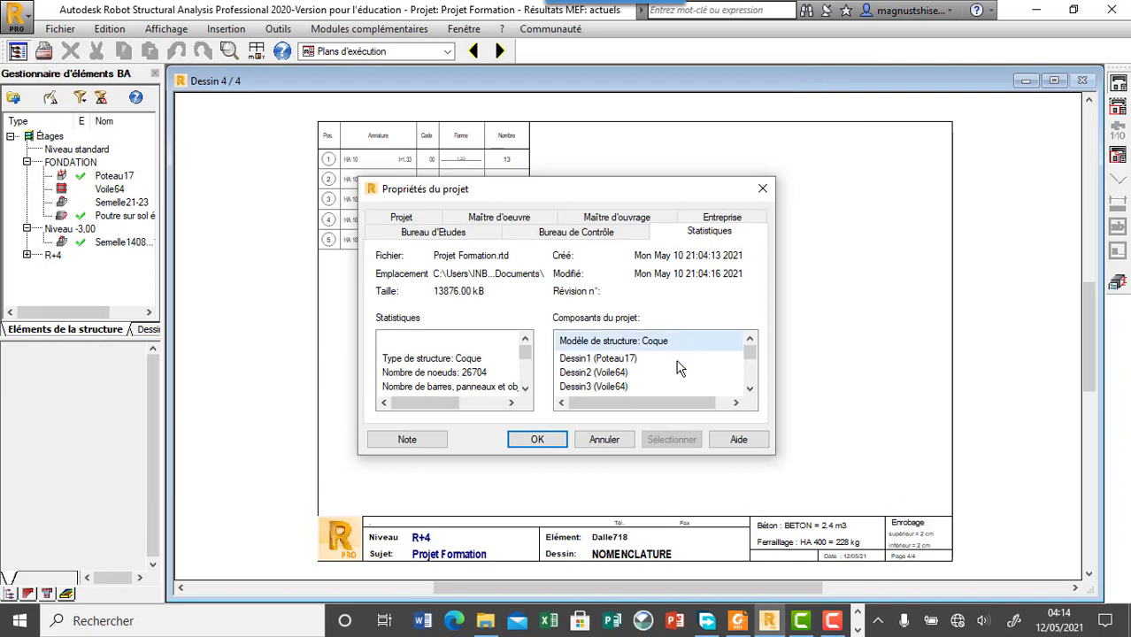
Step: Close the project properties, then examine the Documents (sortie), Editions, Impressions and Avancé settings in the STANDARD preferences
{"action": "left_click", "coordinate": [763, 188]}
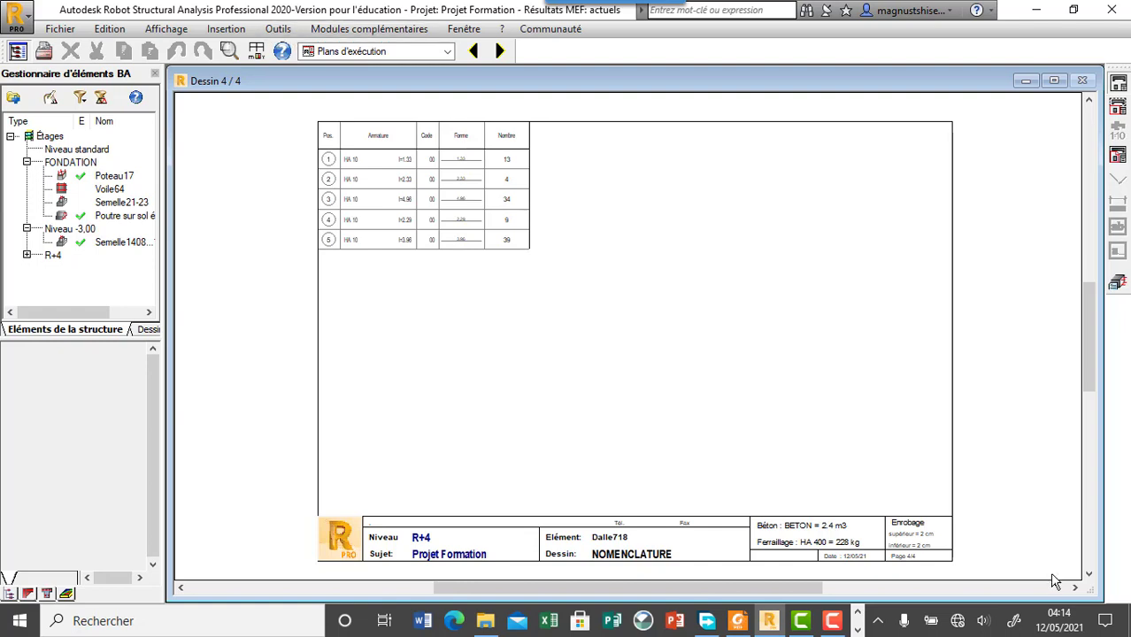
{"action": "left_click", "coordinate": [286, 34]}
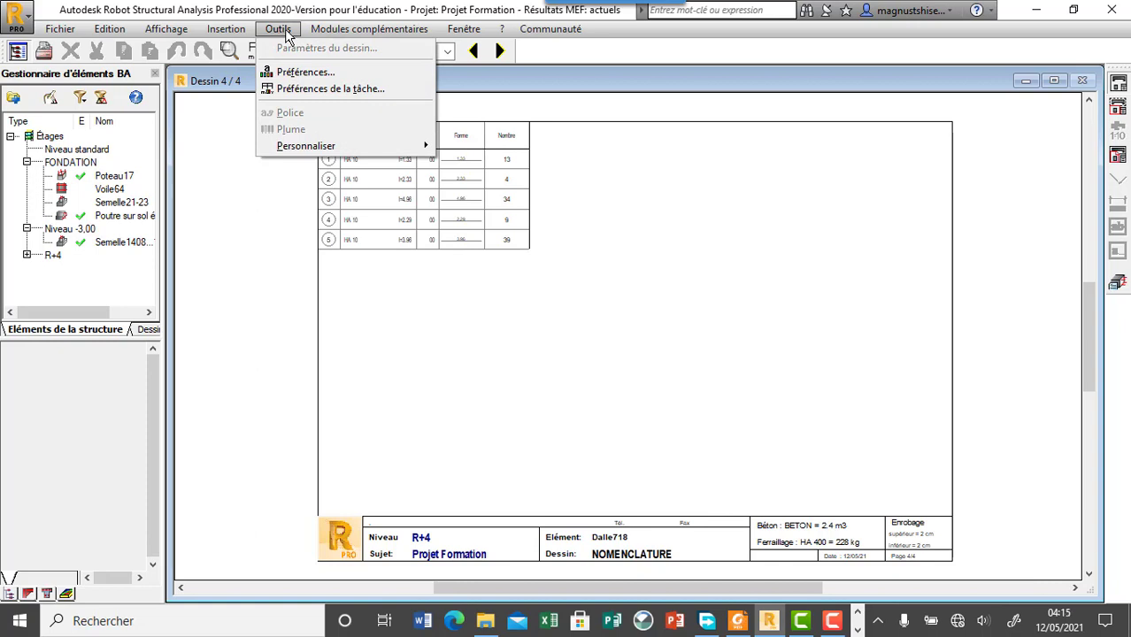
{"action": "left_click", "coordinate": [310, 71]}
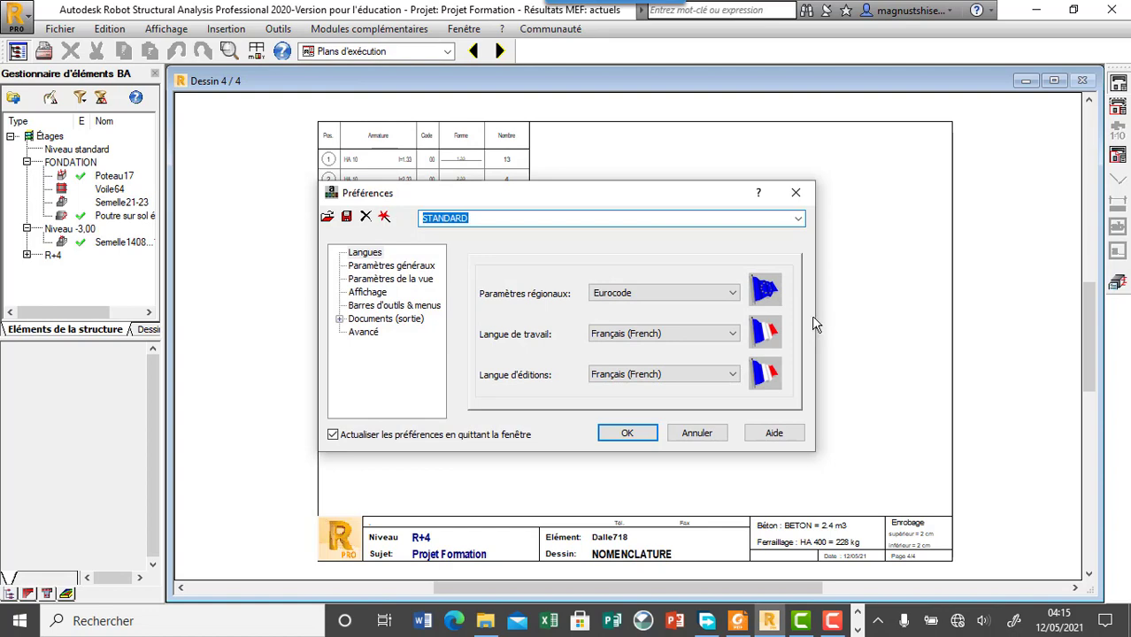
{"action": "left_click", "coordinate": [373, 320]}
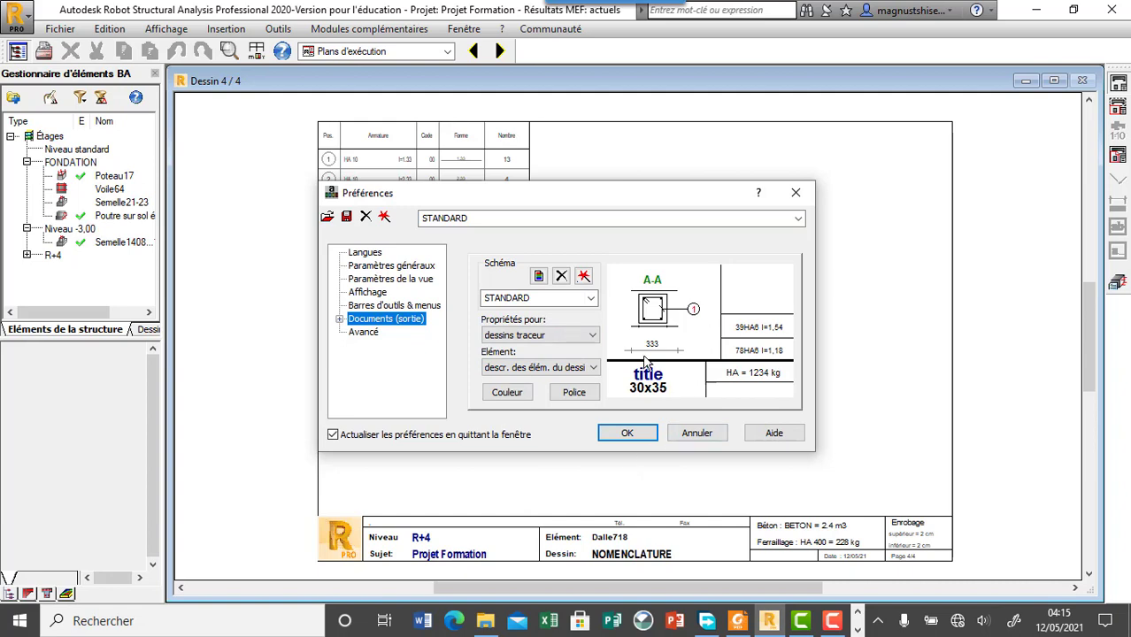
{"action": "left_click", "coordinate": [365, 333]}
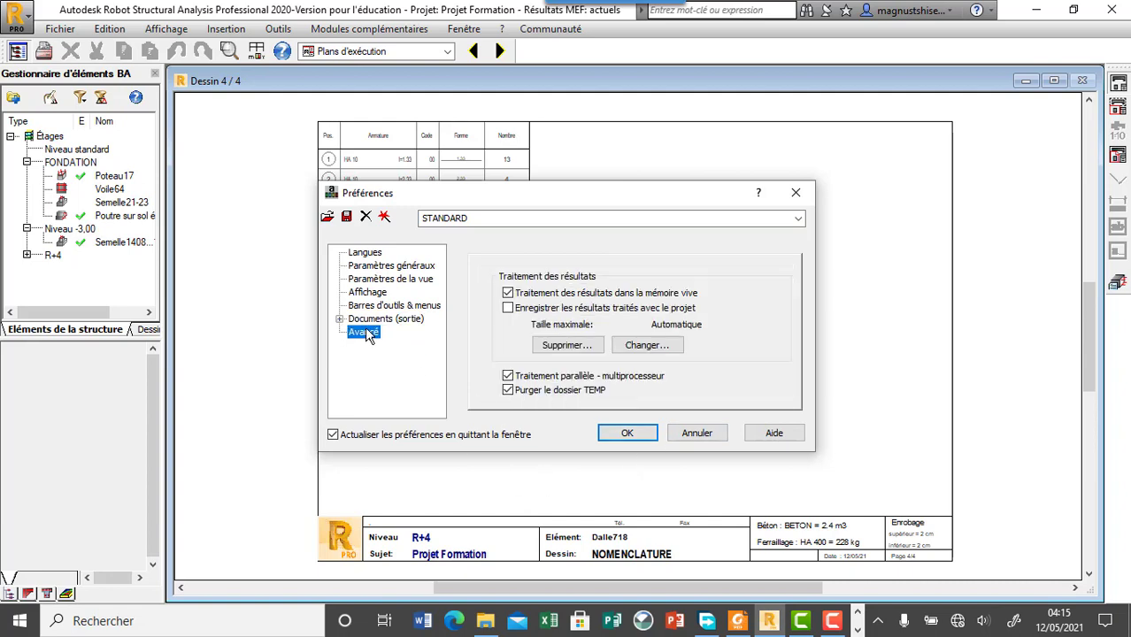
{"action": "left_click", "coordinate": [339, 319]}
{"action": "left_click", "coordinate": [377, 333]}
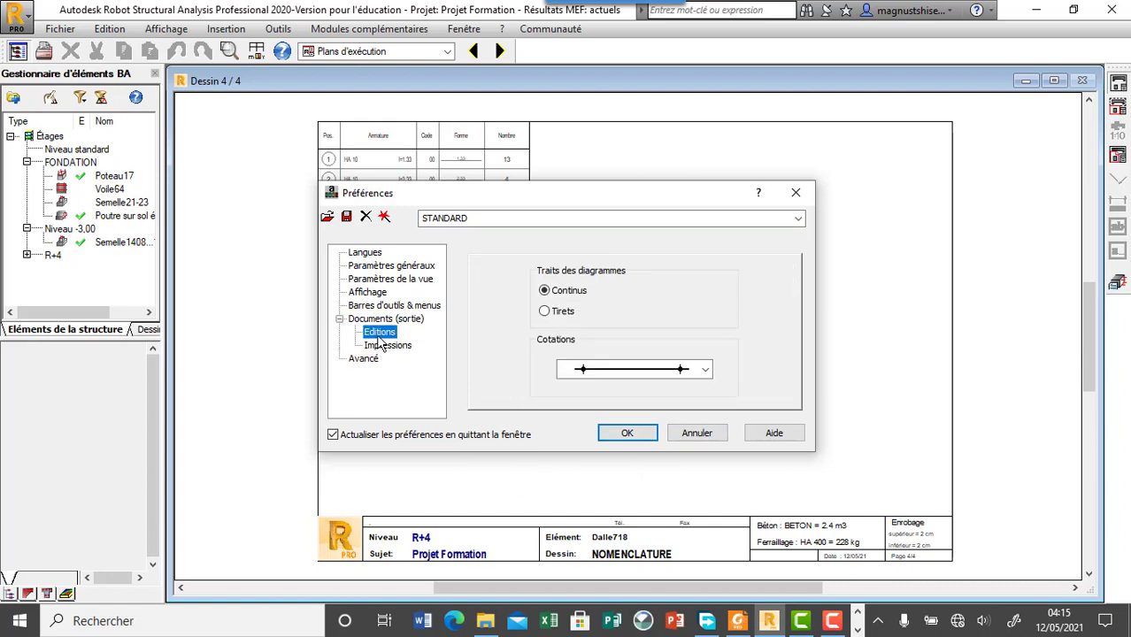
{"action": "left_click", "coordinate": [387, 346]}
{"action": "left_click", "coordinate": [393, 321]}
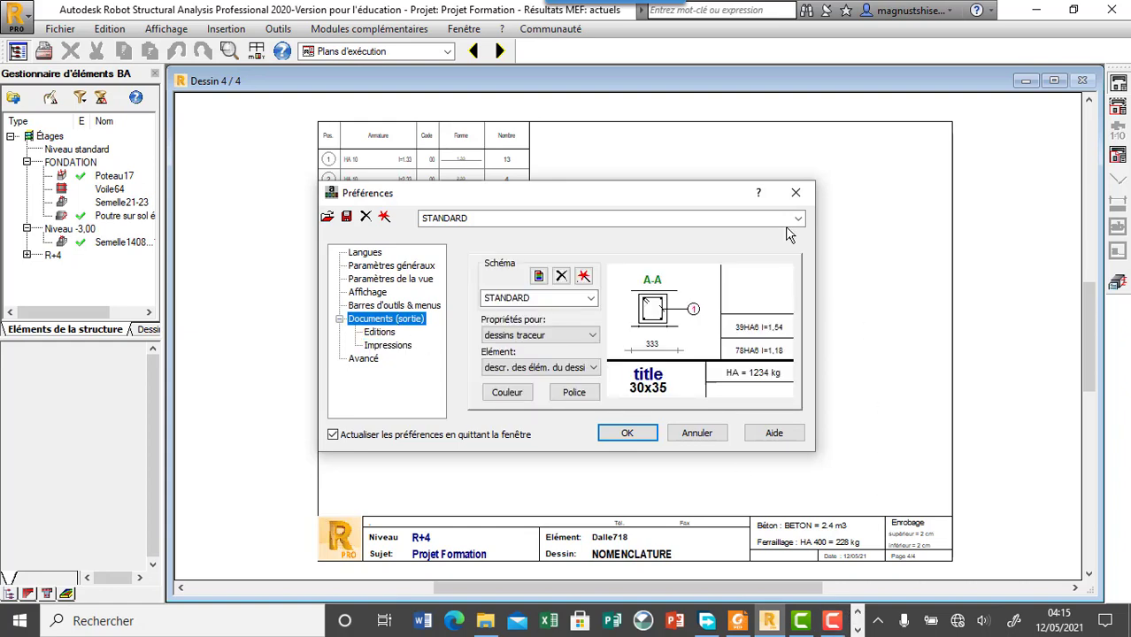
{"action": "left_click", "coordinate": [796, 193]}
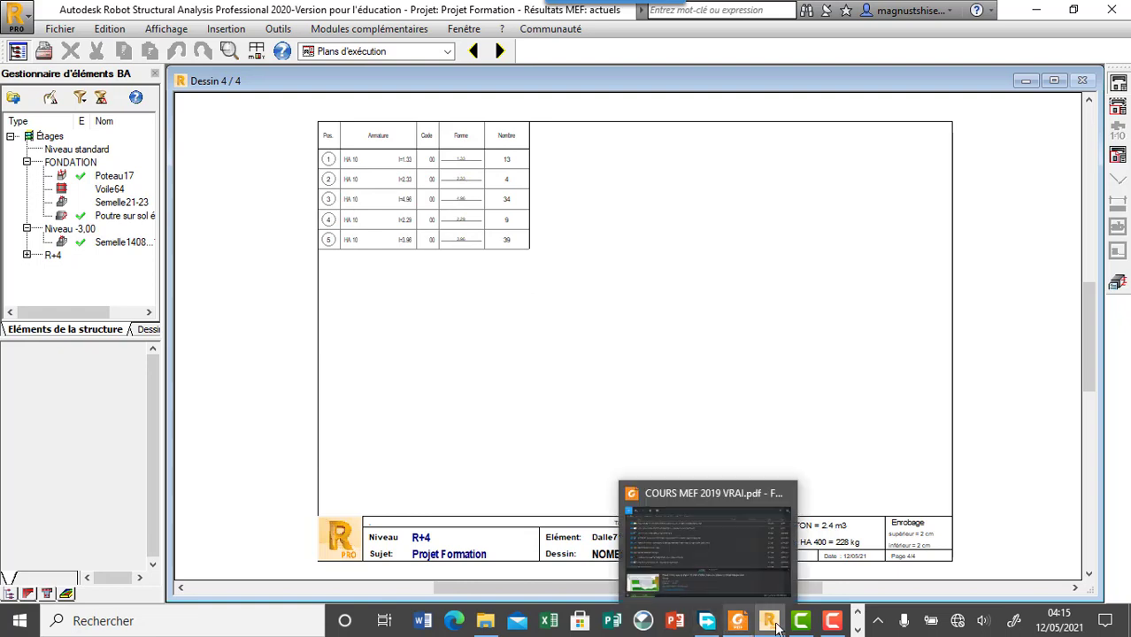
Step: Switch to Civil 3D and examine the bar schedule table and title block of PLAN D'ARMATURE DE LA DALLE.dxf
{"action": "left_click", "coordinate": [857, 630]}
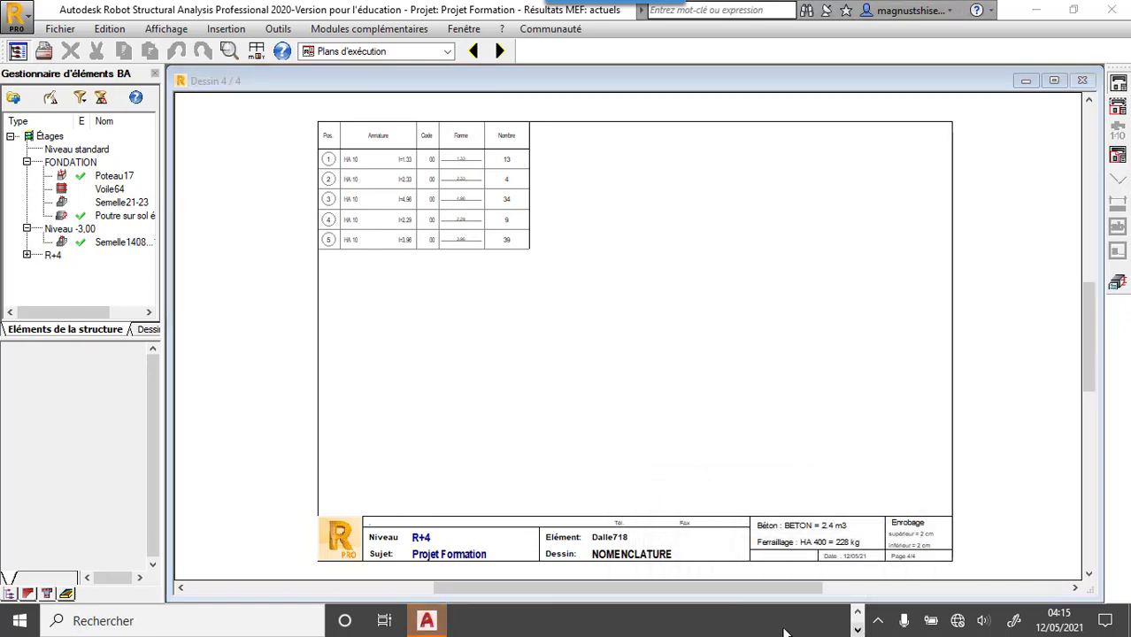
{"action": "left_click", "coordinate": [429, 624]}
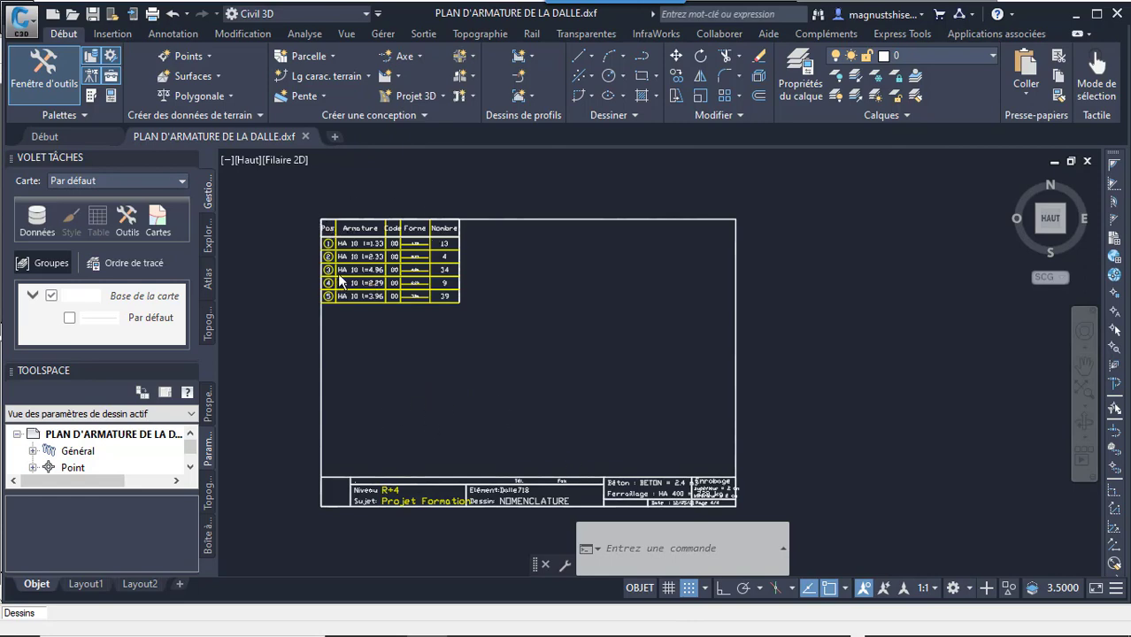
{"action": "scroll", "coordinate": [333, 229], "scroll_direction": "up", "scroll_amount": 4}
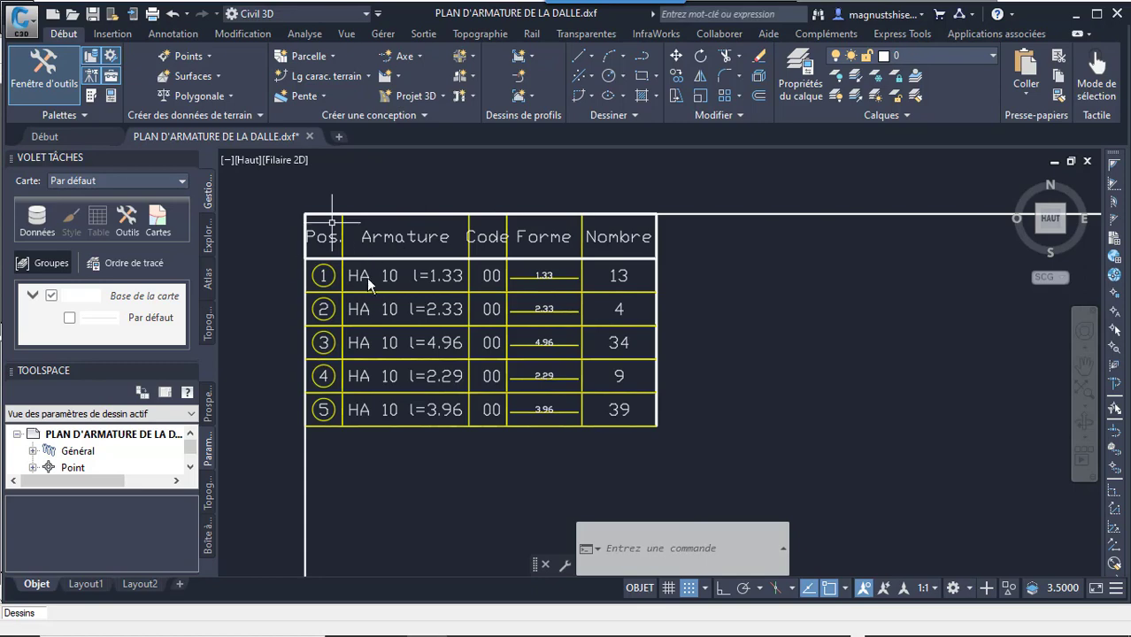
{"action": "scroll", "coordinate": [584, 249], "scroll_direction": "down", "scroll_amount": 2}
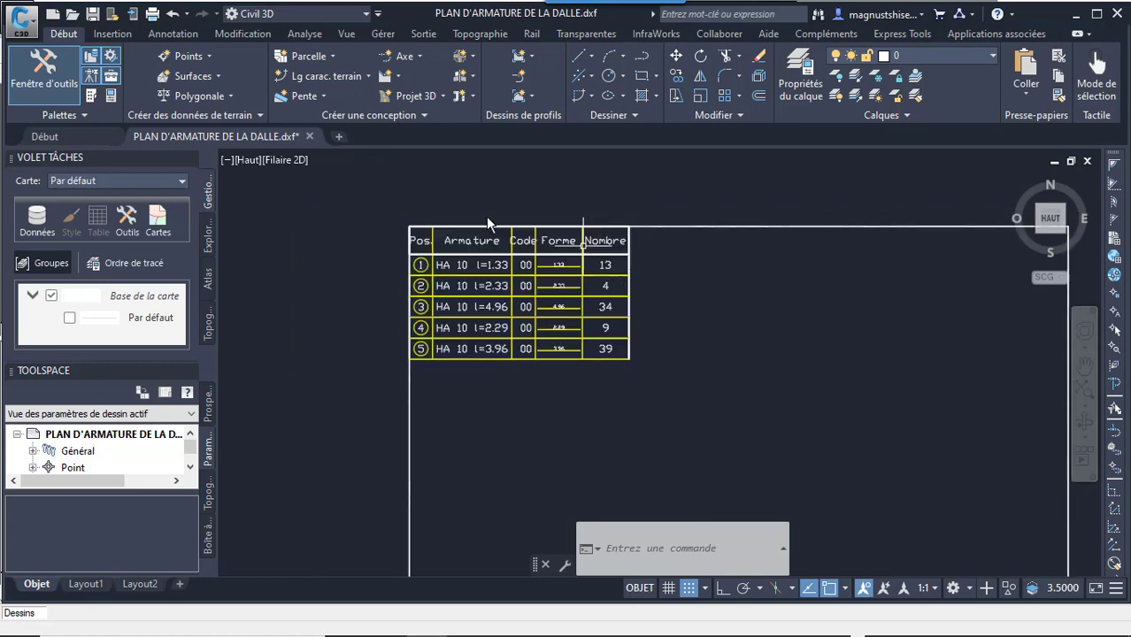
{"action": "scroll", "coordinate": [549, 232], "scroll_direction": "down", "scroll_amount": 5}
{"action": "scroll", "coordinate": [570, 320], "scroll_direction": "up", "scroll_amount": 10}
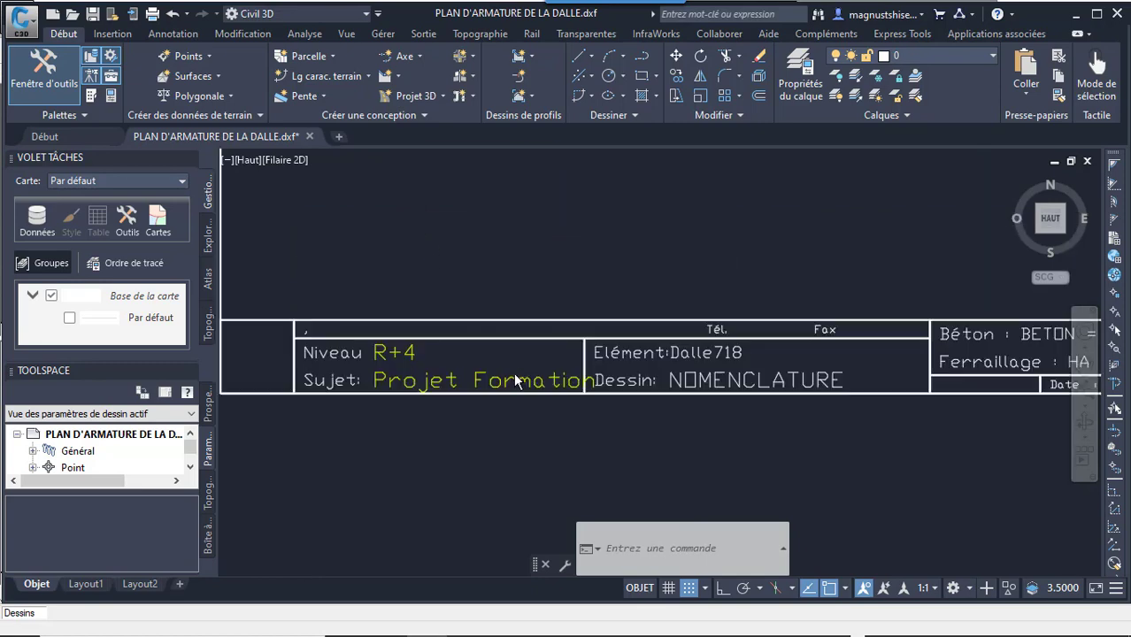
{"action": "scroll", "coordinate": [522, 383], "scroll_direction": "down", "scroll_amount": 4}
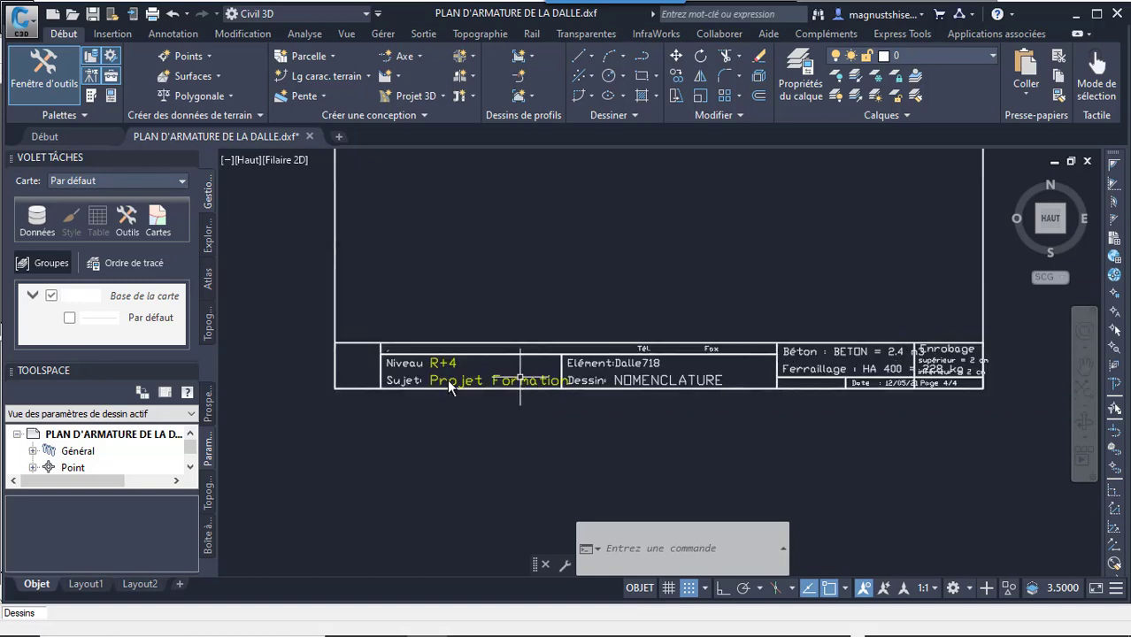
{"action": "scroll", "coordinate": [468, 418], "scroll_direction": "down", "scroll_amount": 4}
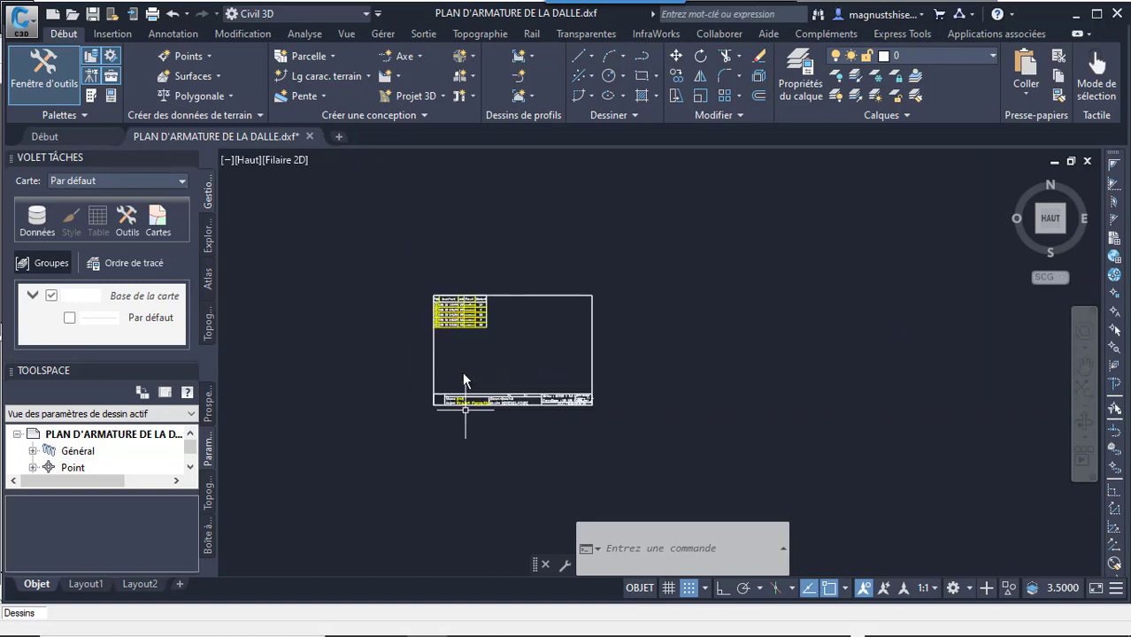
{"action": "scroll", "coordinate": [463, 380], "scroll_direction": "up", "scroll_amount": 2}
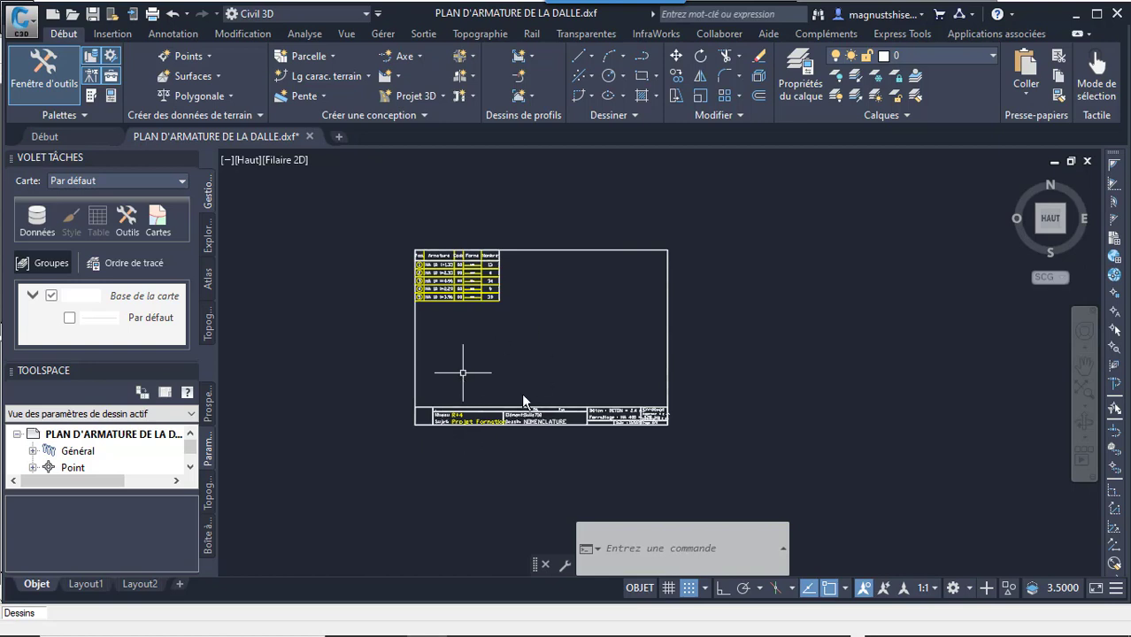
{"action": "scroll", "coordinate": [461, 431], "scroll_direction": "up", "scroll_amount": 3}
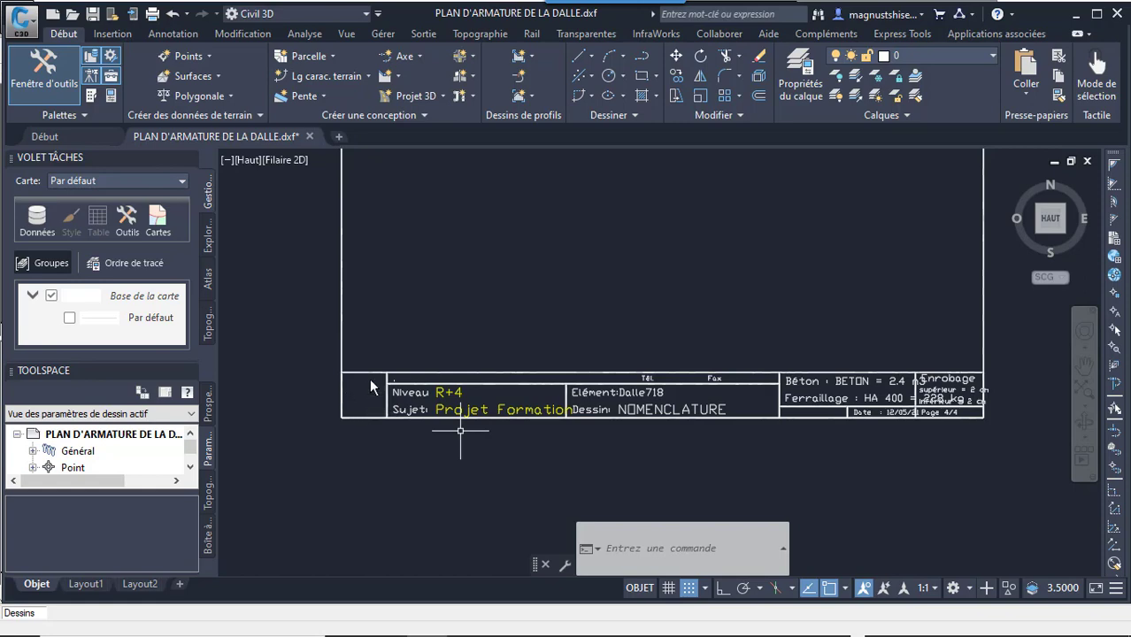
{"action": "scroll", "coordinate": [531, 421], "scroll_direction": "down", "scroll_amount": 4}
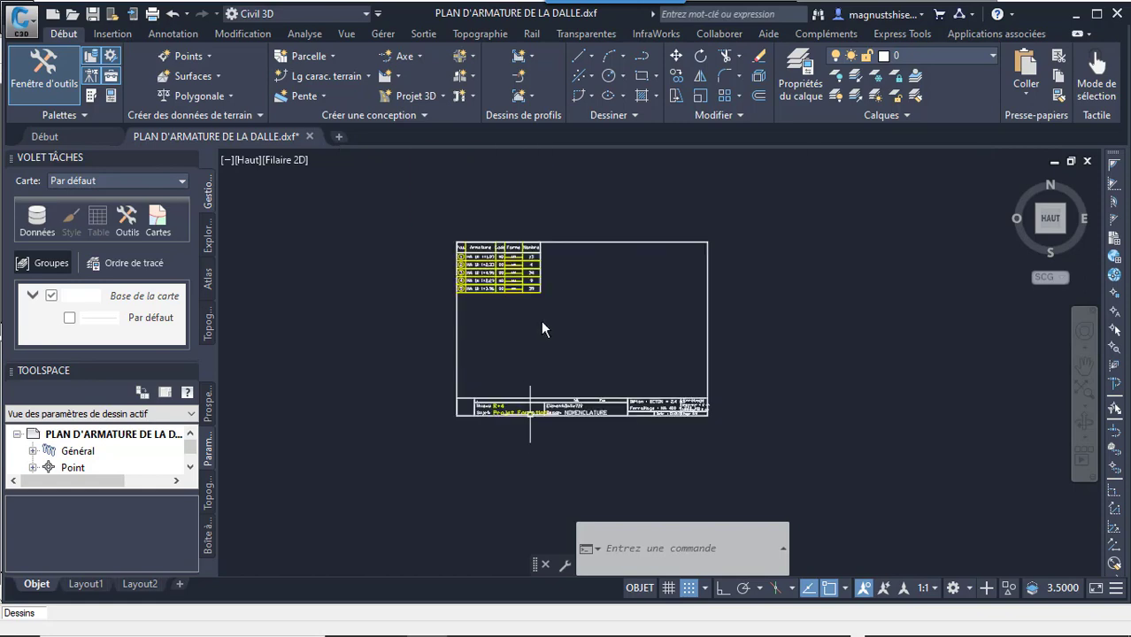
{"action": "scroll", "coordinate": [544, 324], "scroll_direction": "up", "scroll_amount": 2}
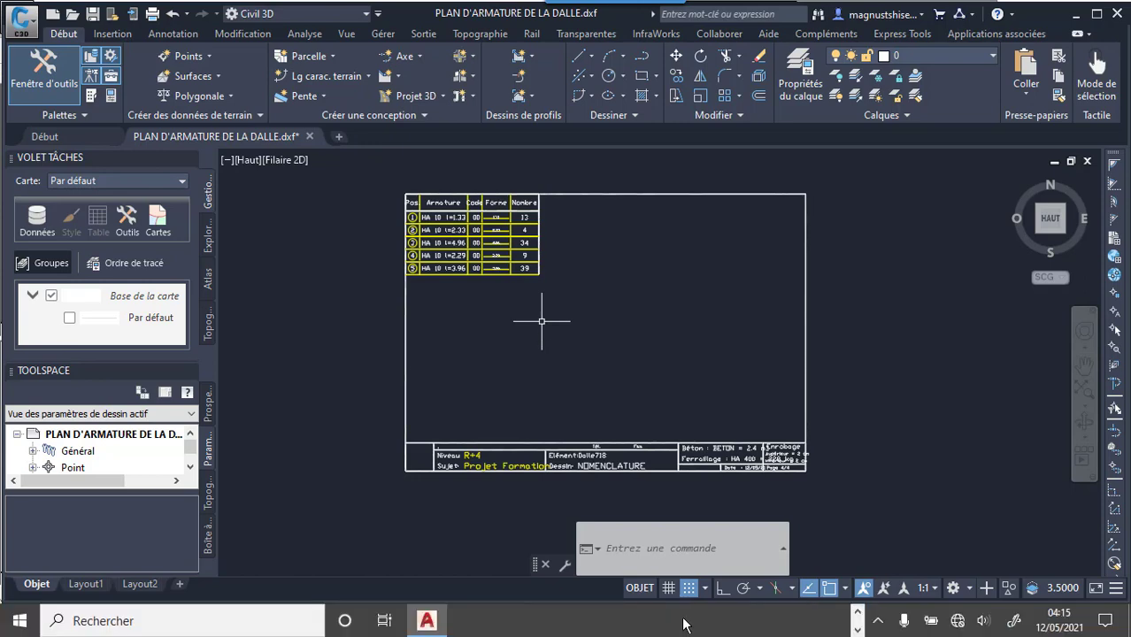
Step: Return to Robot Structural Analysis and switch from the NOMENCLATURE execution drawing to the Dalles - ferraillage layout
{"action": "left_click", "coordinate": [857, 612]}
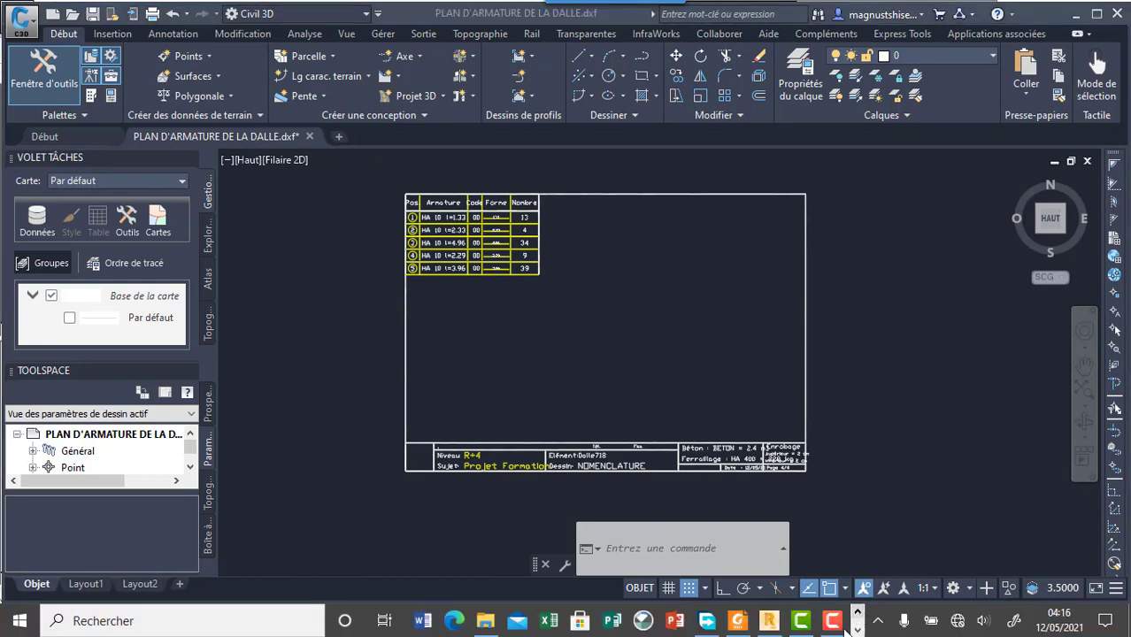
{"action": "left_click", "coordinate": [769, 622]}
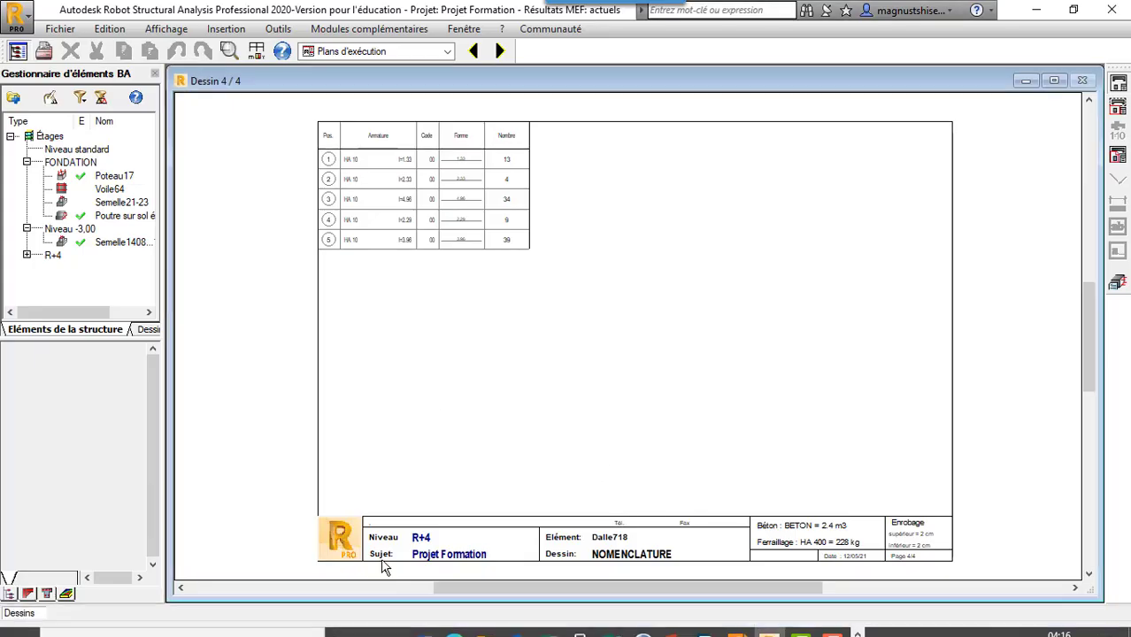
{"action": "left_click", "coordinate": [344, 545]}
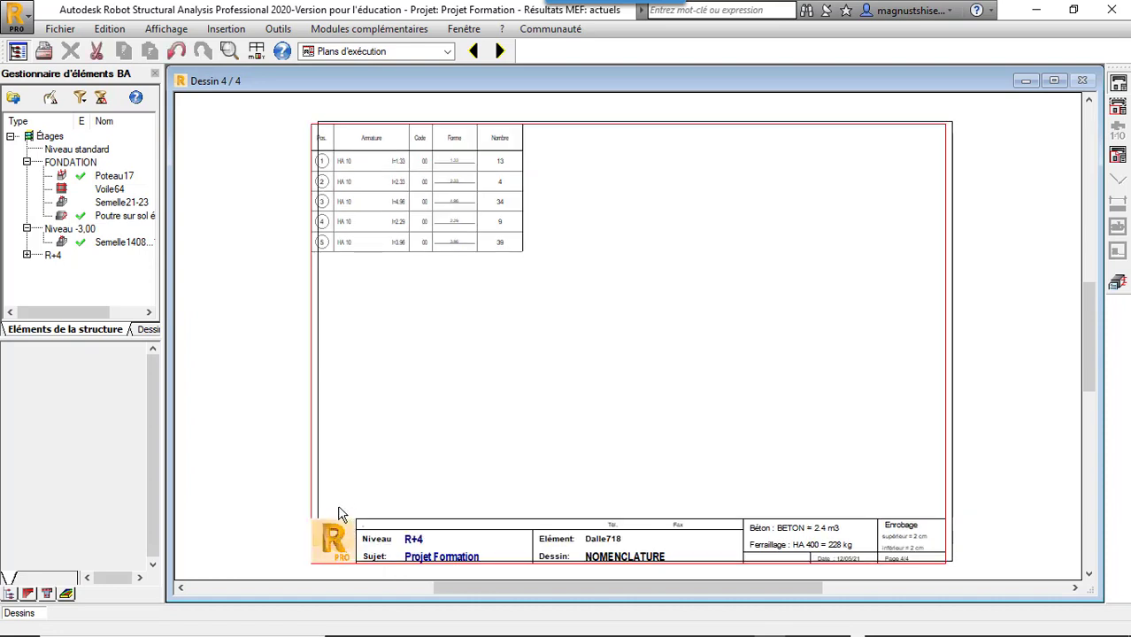
{"action": "left_click", "coordinate": [1003, 226]}
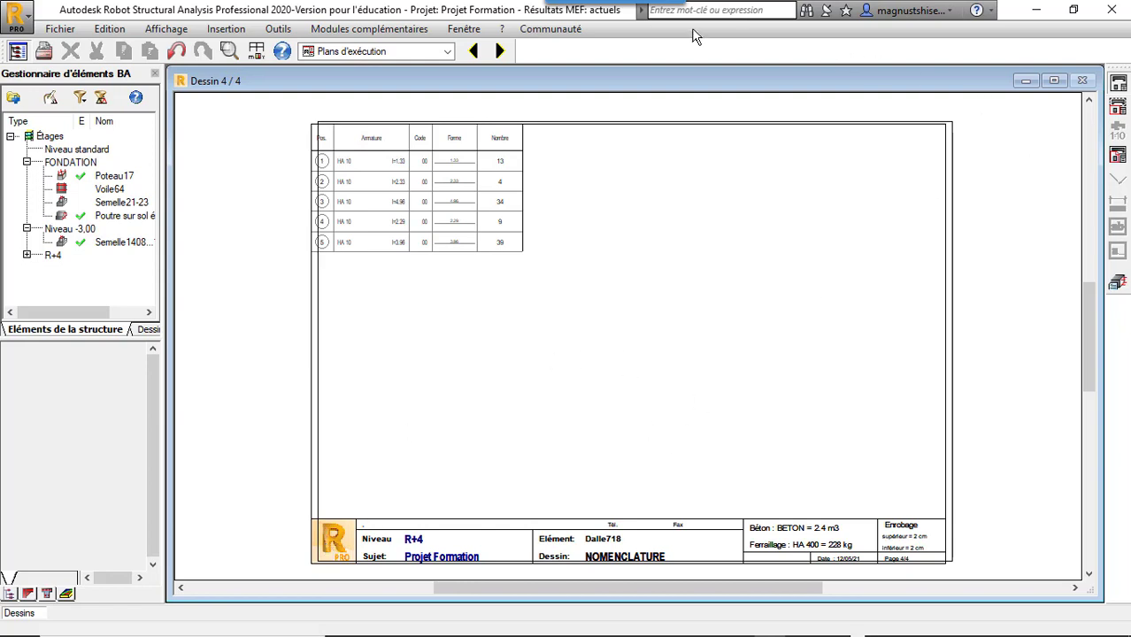
{"action": "left_click", "coordinate": [448, 53]}
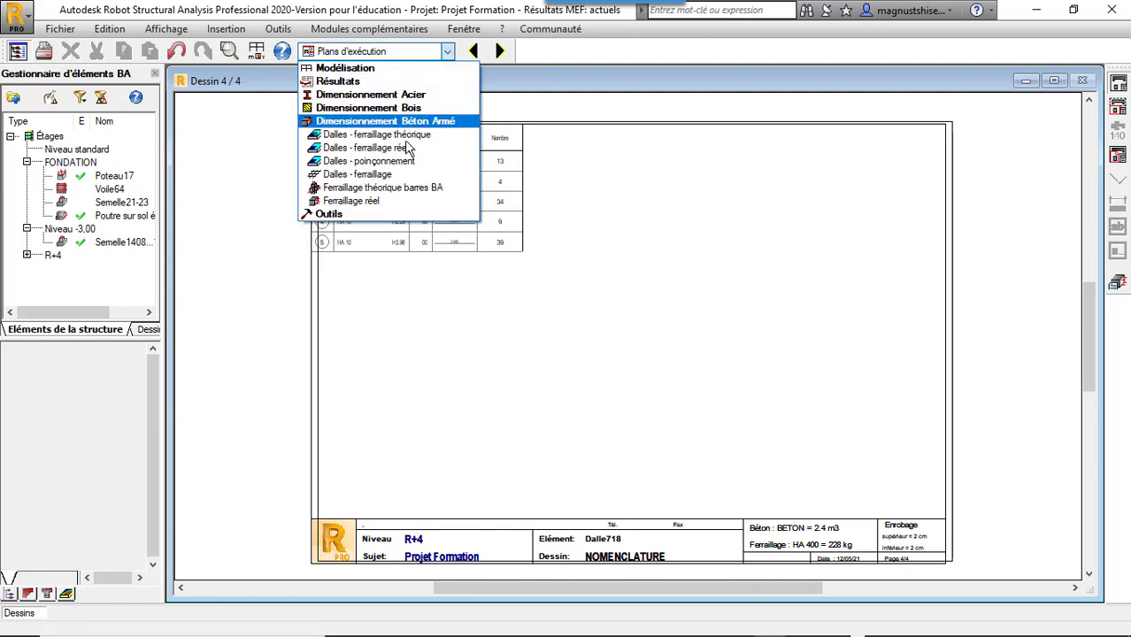
{"action": "left_click", "coordinate": [394, 176]}
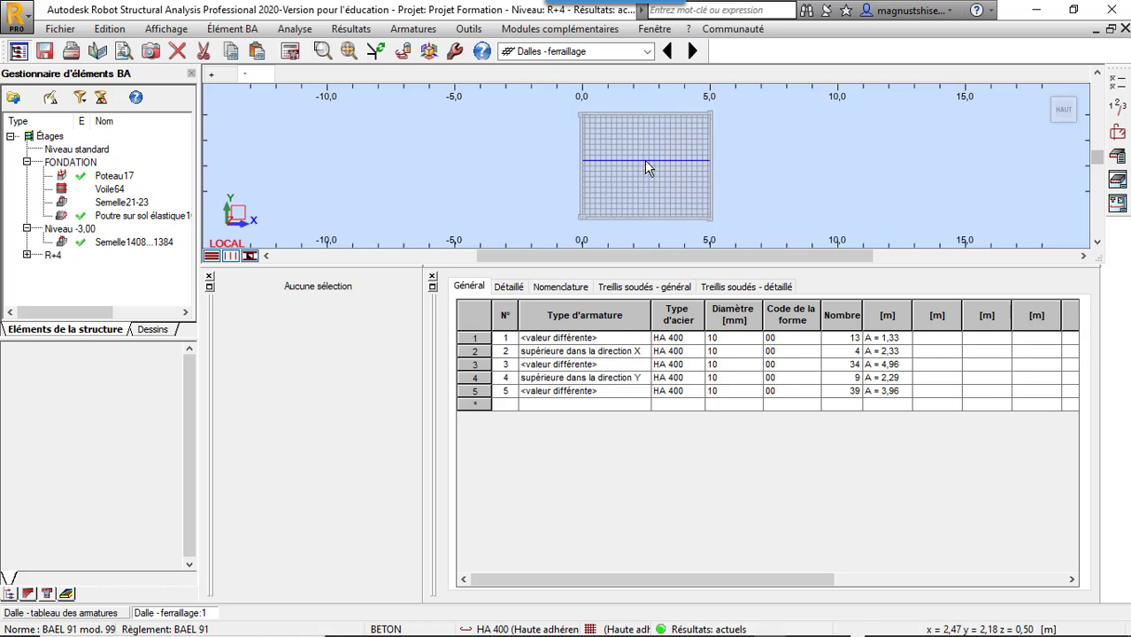
{"action": "left_click", "coordinate": [833, 623]}
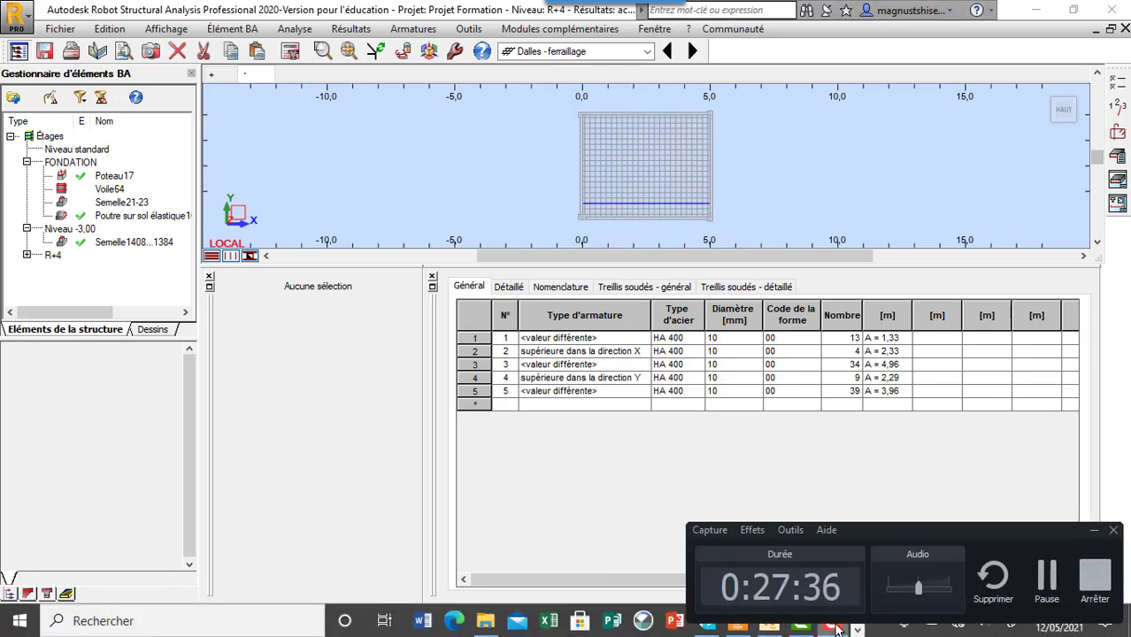